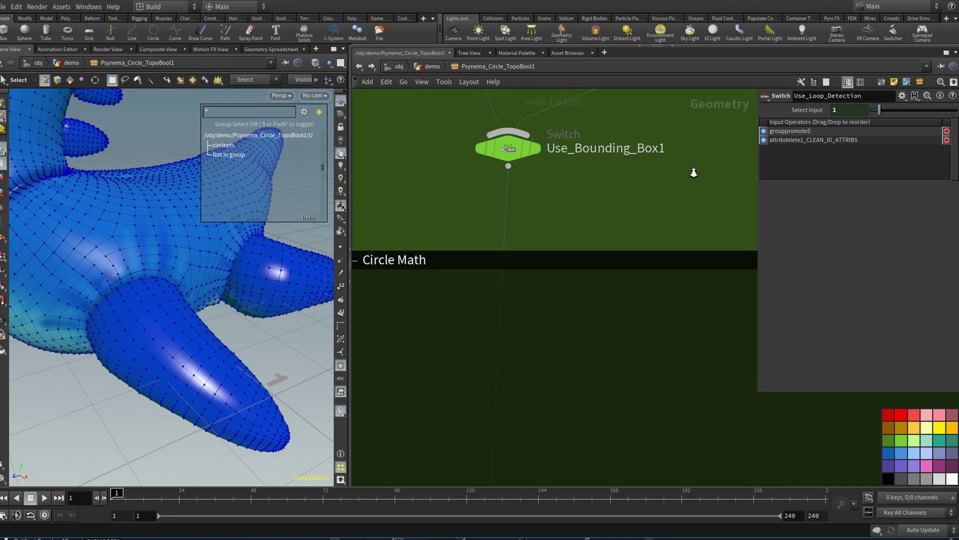
- Display the group4 node in the Circle Math section and show its primitive groups in the viewport
scroll(670, 172, "down", 5)
scroll(606, 200, "down", 4)
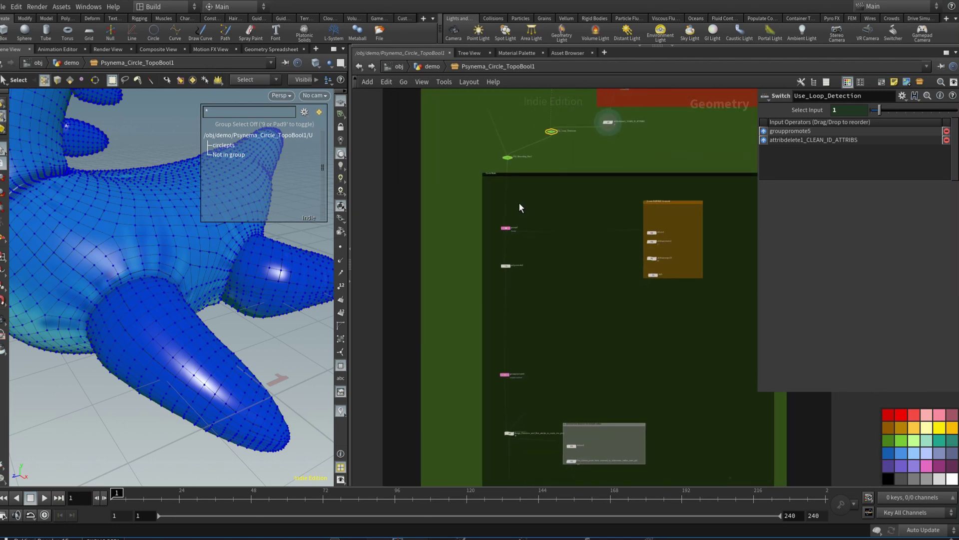
scroll(519, 202, "up", 6)
left_click(486, 271)
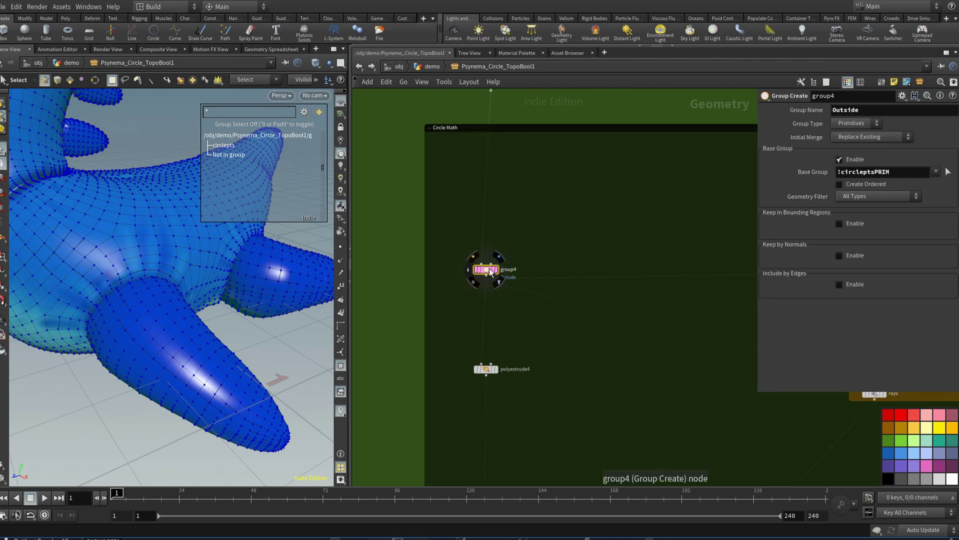
left_click(499, 256)
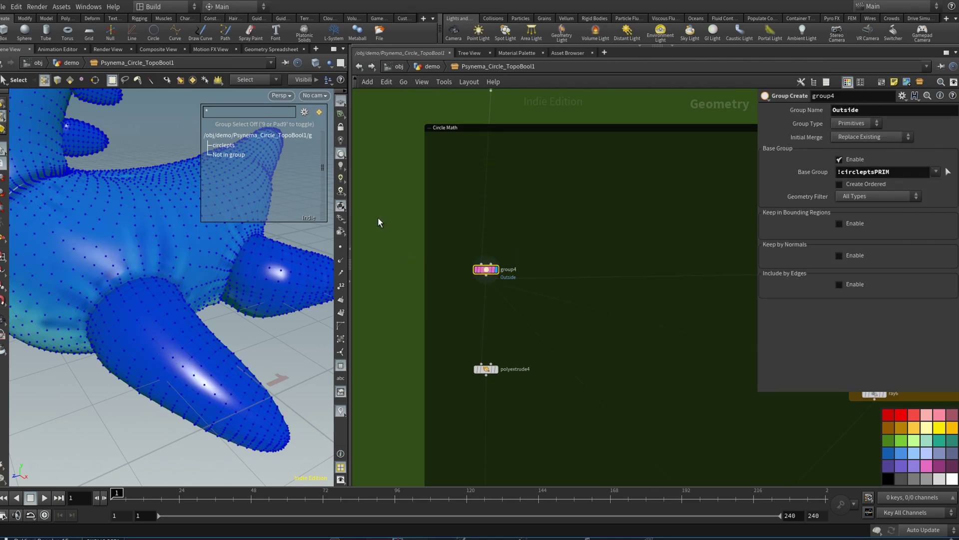
left_click(69, 80)
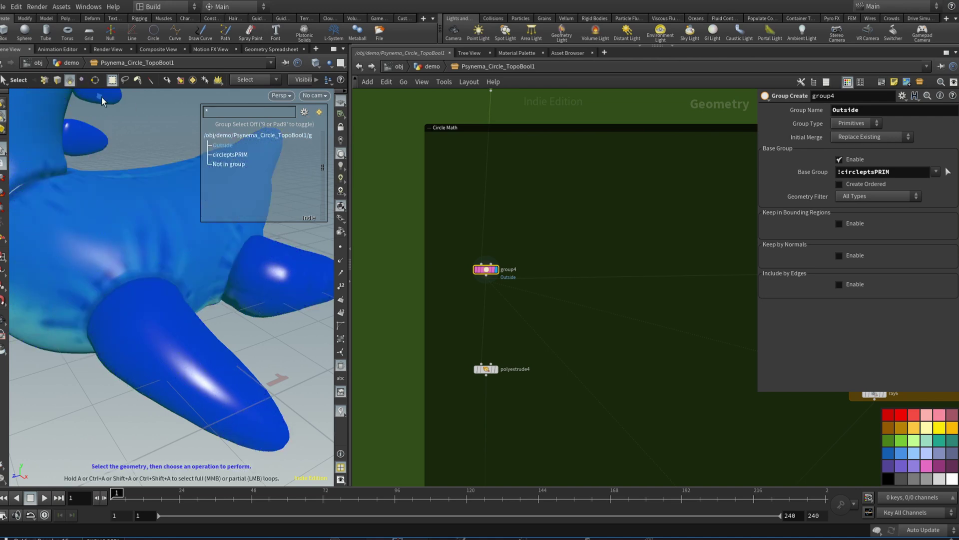
mouse_move(231, 148)
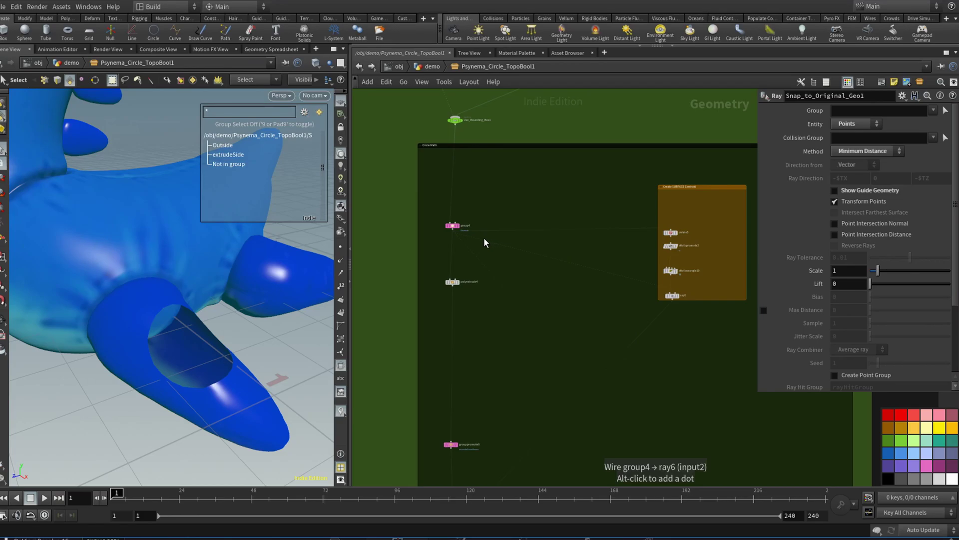
- Trace the Circle Math network from group4 down to the Snap_to_Original_Geo1 ray node and return to group4
scroll(554, 207, "up", 3)
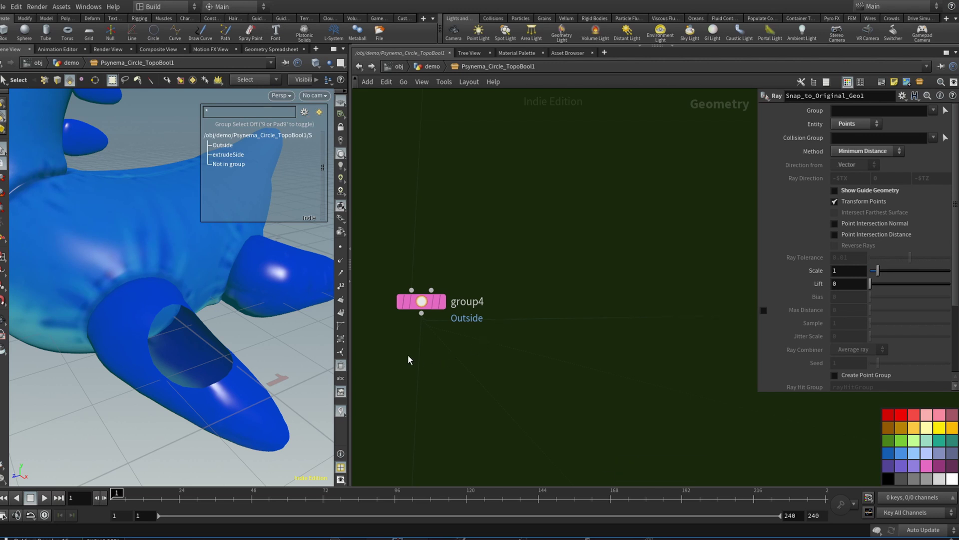
scroll(525, 232, "down", 5)
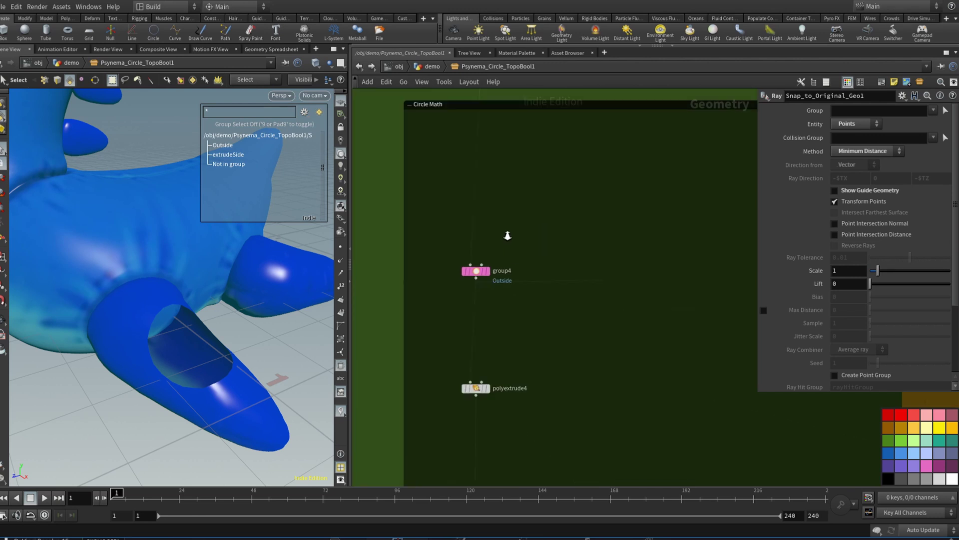
middle_click_drag(496, 239, 450, 170)
middle_click_drag(713, 372, 618, 233)
scroll(639, 302, "down", 3)
middle_click_drag(641, 307, 625, 205)
middle_click_drag(634, 330, 628, 281)
middle_click_drag(620, 377, 608, 222)
middle_click_drag(614, 300, 623, 268)
scroll(560, 327, "up", 5)
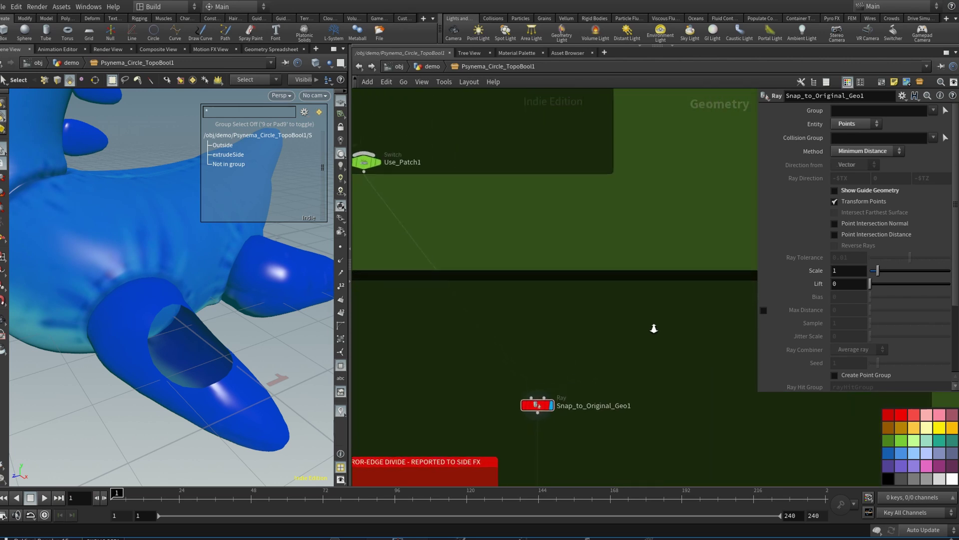
mouse_move(537, 408)
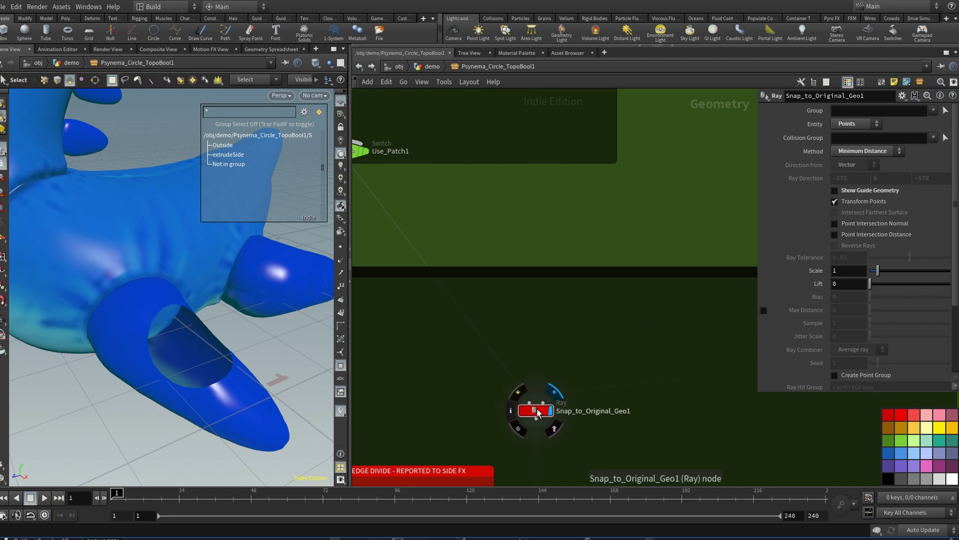
scroll(573, 332, "down", 8)
scroll(523, 336, "up", 4)
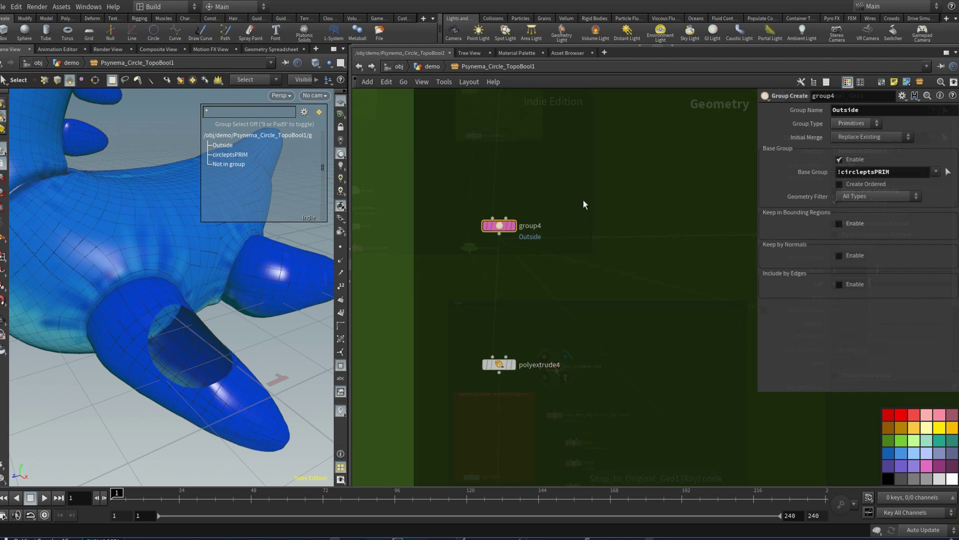
- Display the delete5 node in the Create SURFACE Centroid box and show its parameters
scroll(550, 195, "down", 6)
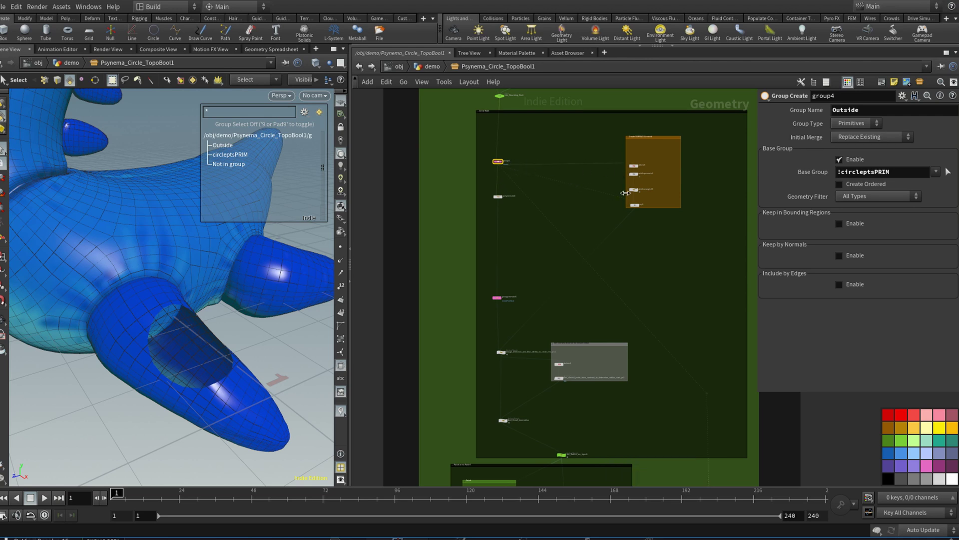
scroll(698, 144, "up", 3)
scroll(596, 160, "up", 5)
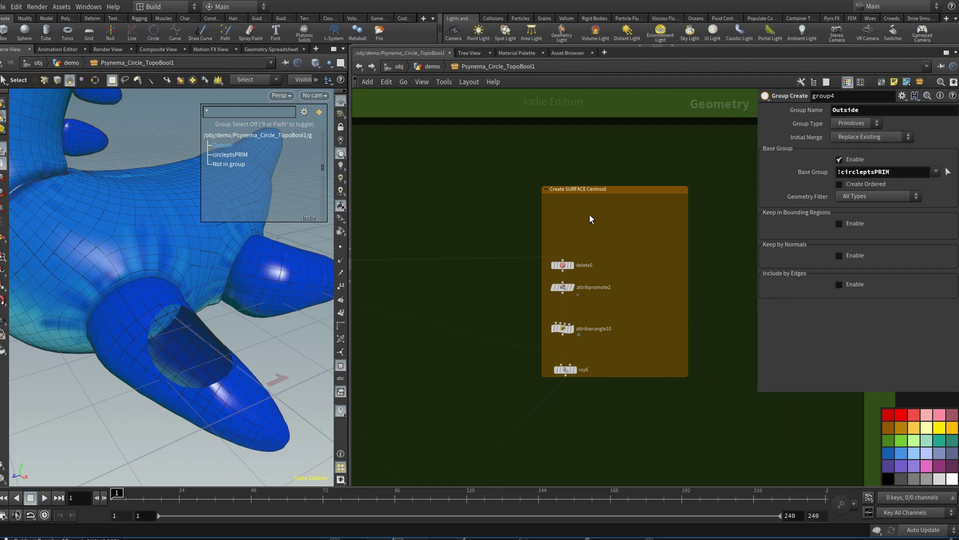
middle_click_drag(590, 215, 652, 204)
right_click_drag(651, 203, 568, 213)
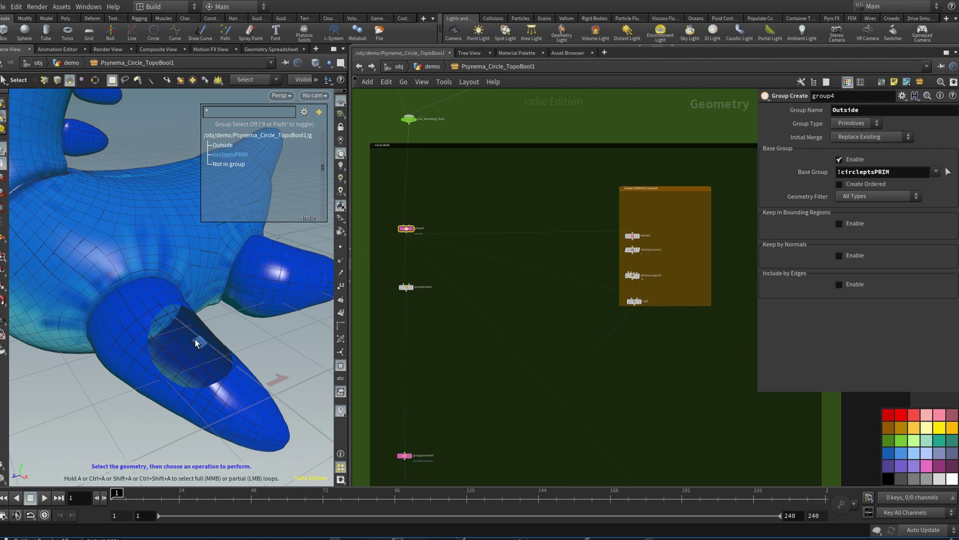
middle_click_drag(523, 195, 517, 196)
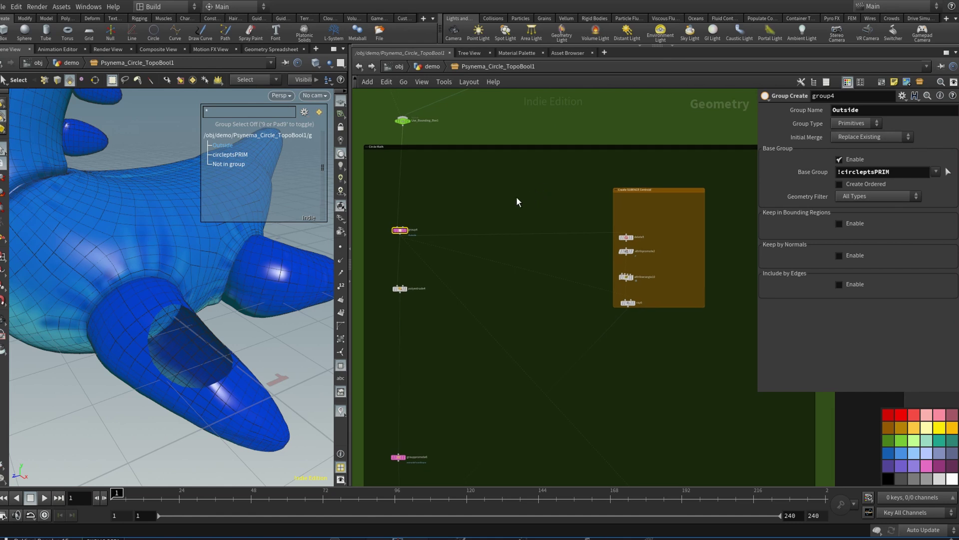
scroll(488, 205, "up", 4)
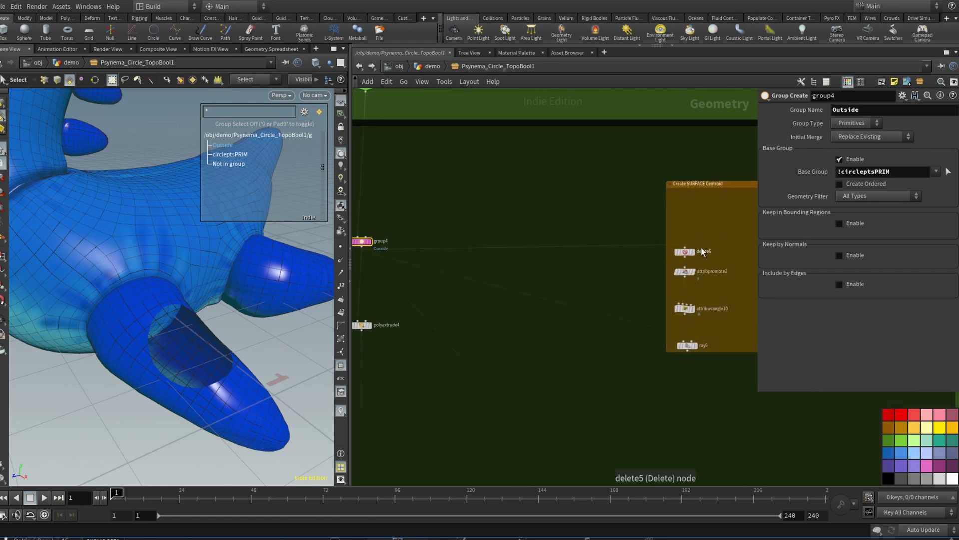
left_click(684, 253)
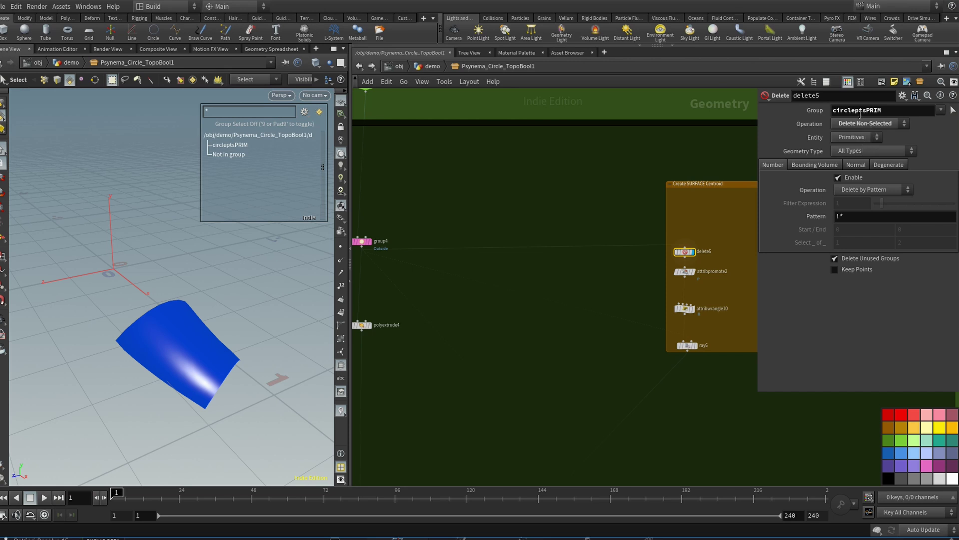
- Display the attribpromote2 node below delete5 and show its parameters
middle_click_drag(641, 167, 596, 180)
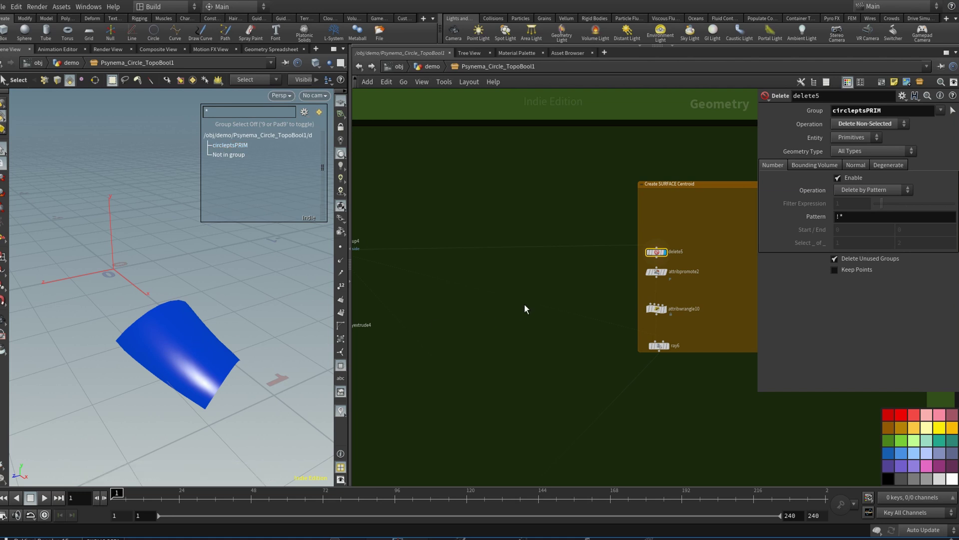
middle_click_drag(617, 275, 560, 283)
right_click_drag(561, 282, 586, 282)
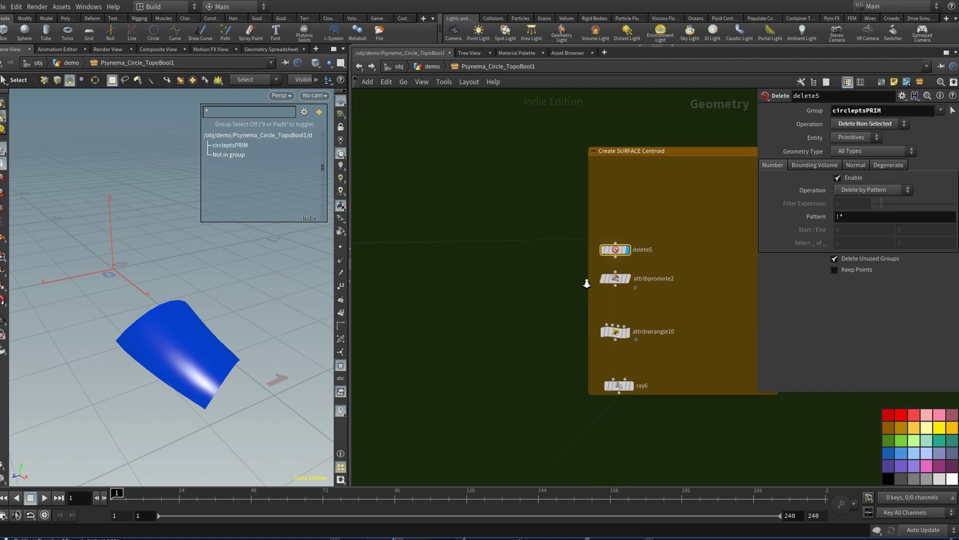
left_click(640, 274)
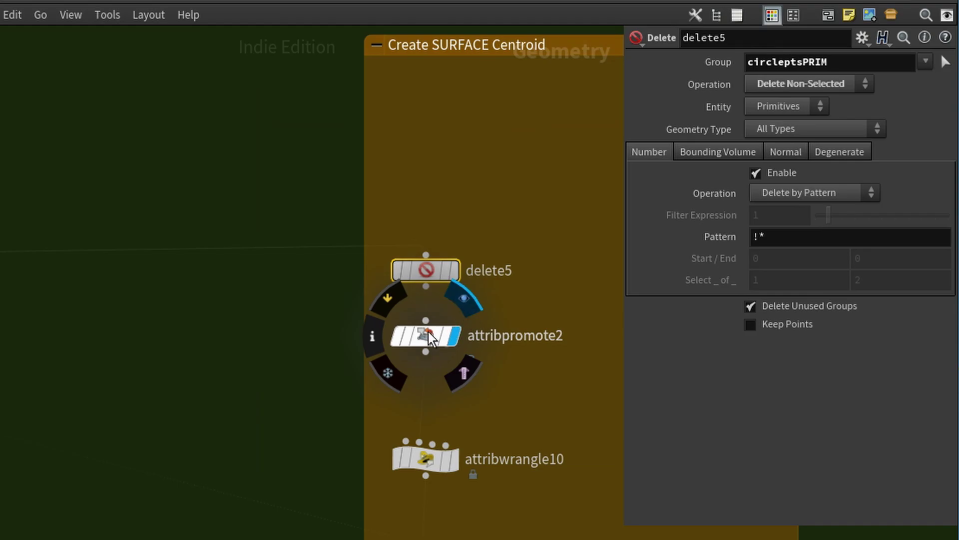
left_click(428, 334)
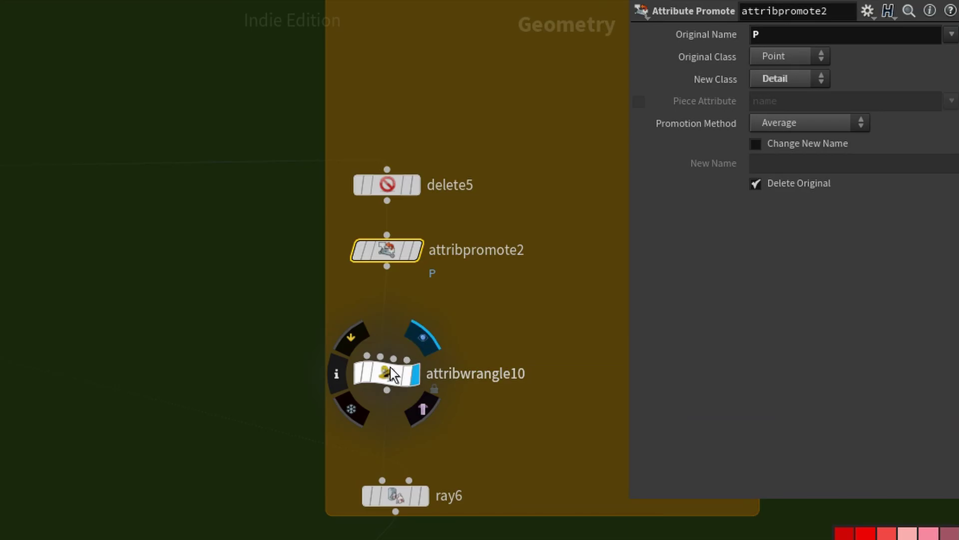
- Show attribwrangle10's parameters, and turn on the template and display flags of attribpromote2
left_click(638, 351)
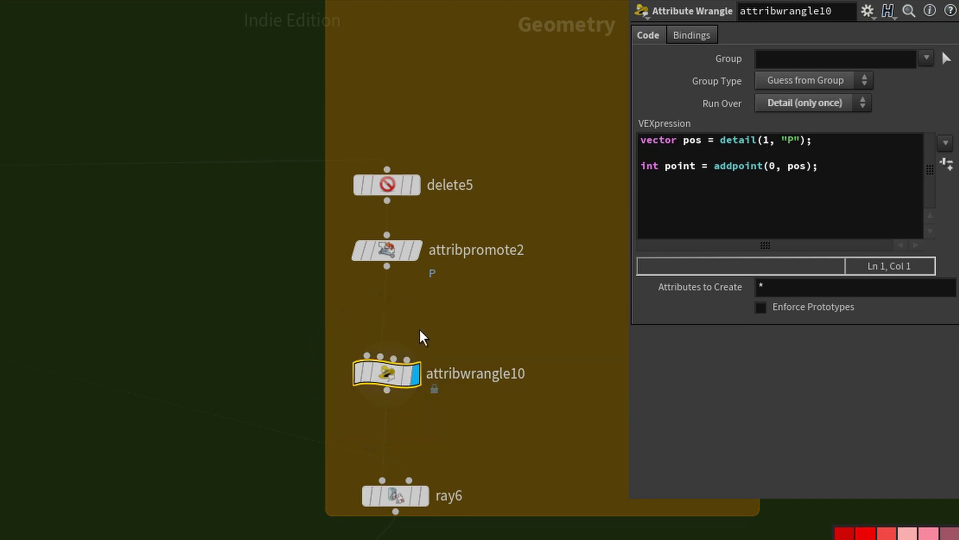
scroll(421, 333, "up", 3)
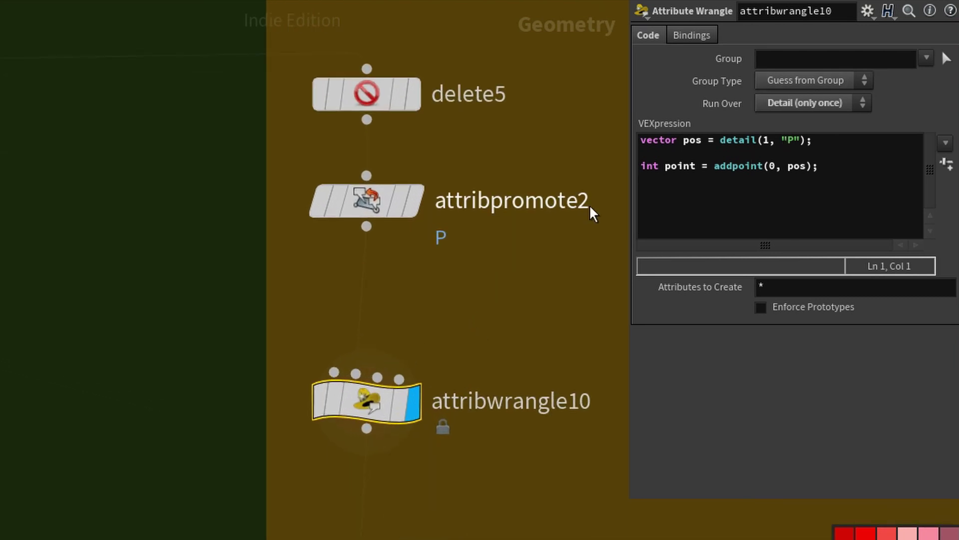
mouse_move(352, 195)
left_click(400, 202)
left_click(430, 147)
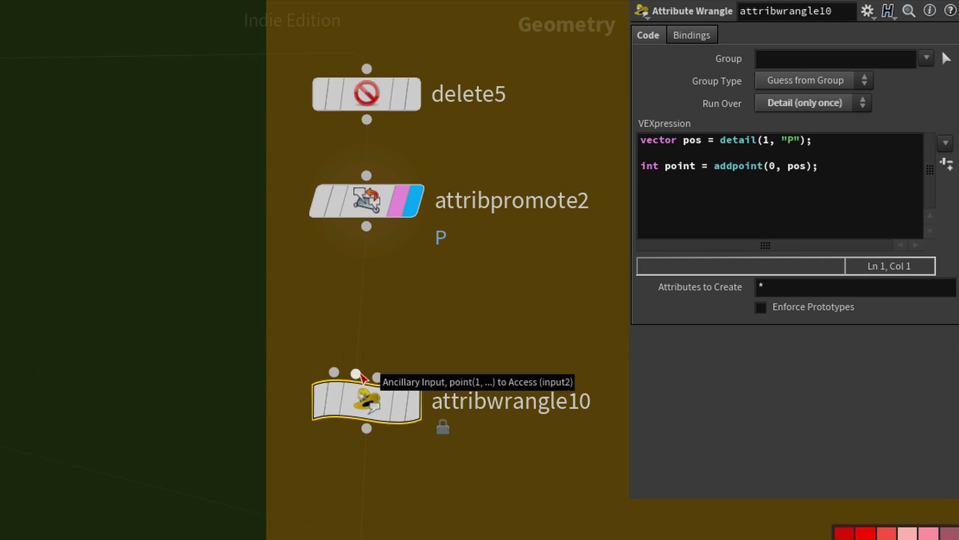
- Examine attribwrangle10's VEX code, checking the detail(1, "P") lookup and the addpoint(0, pos) line
double_click(765, 140)
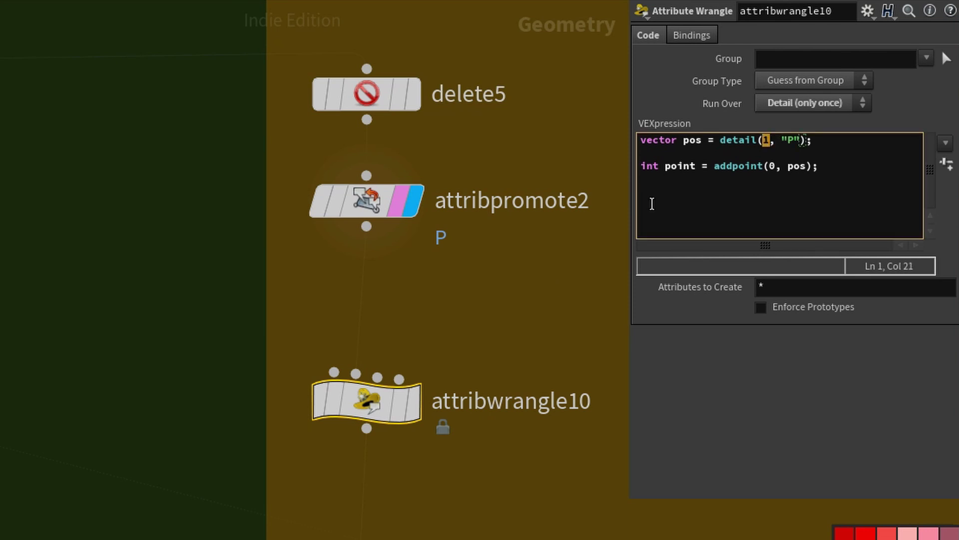
mouse_move(336, 400)
left_click_drag(720, 141, 812, 142)
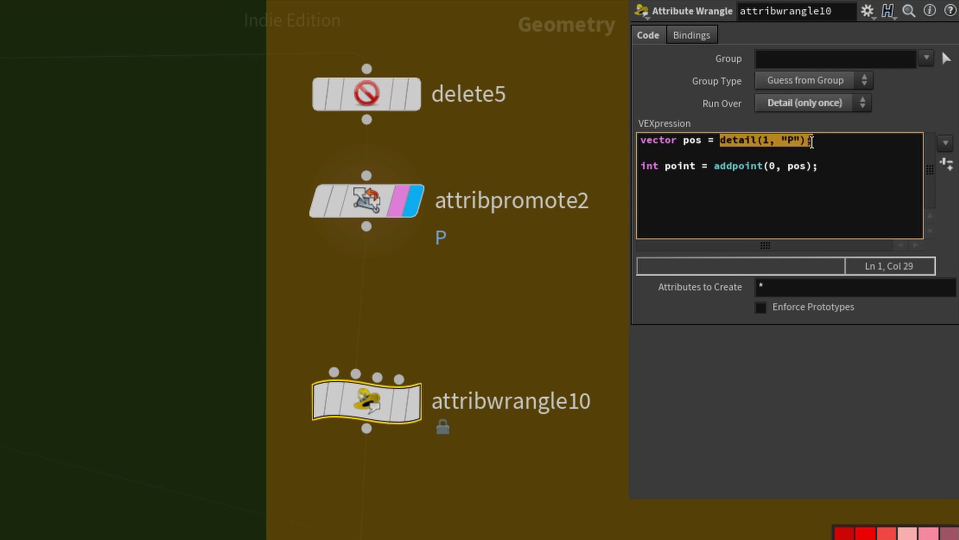
mouse_move(424, 201)
left_click_drag(831, 170, 642, 178)
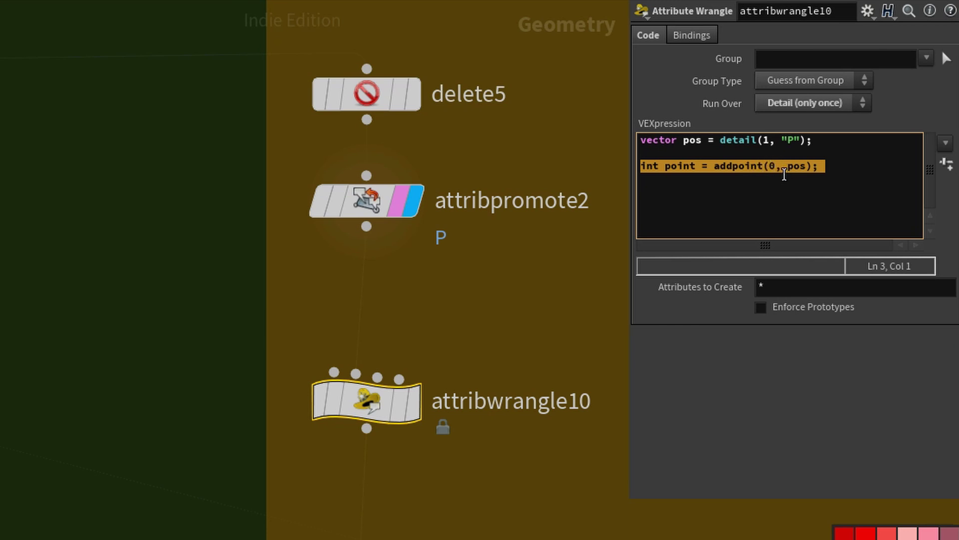
left_click_drag(788, 166, 806, 165)
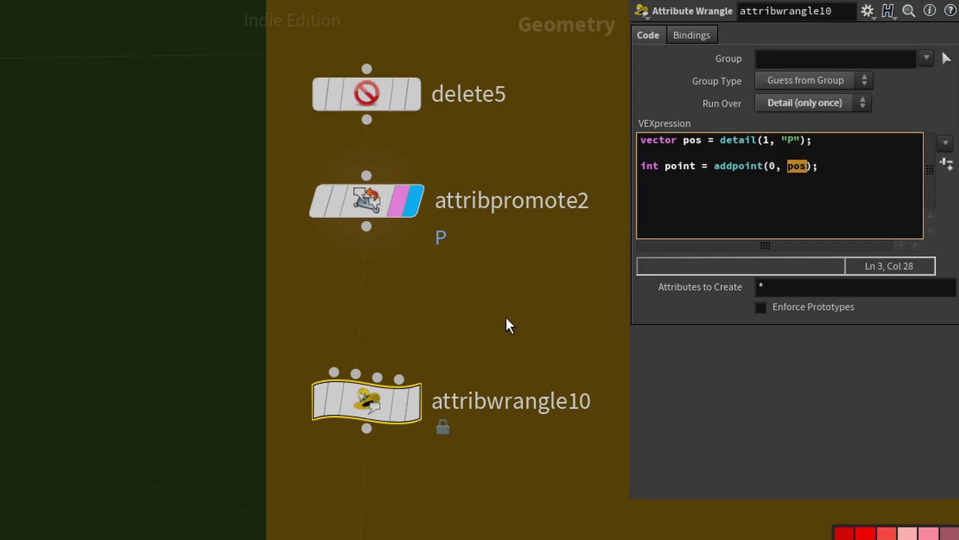
- Display attribwrangle10's output and inspect its added point against the templated surface patch from several angles
middle_click_drag(508, 325, 475, 248)
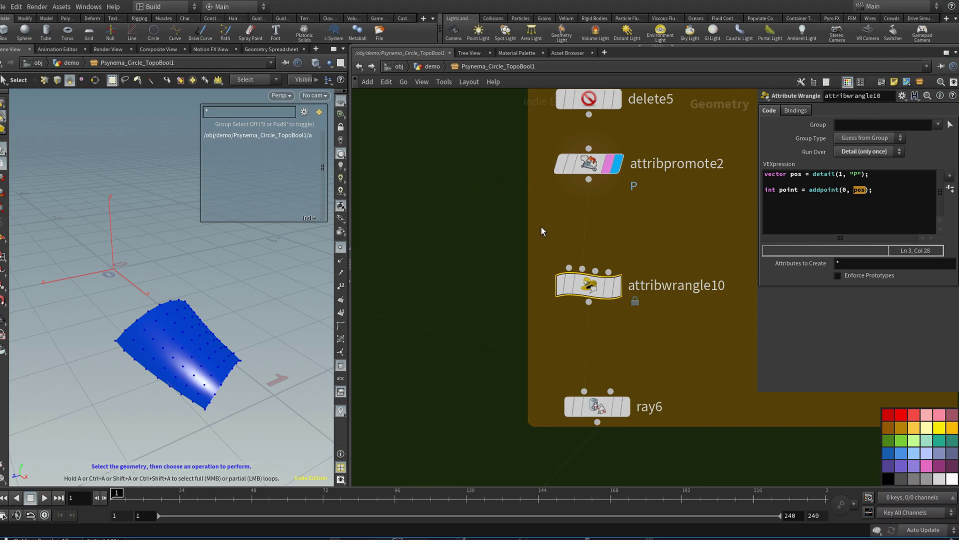
left_click(620, 271)
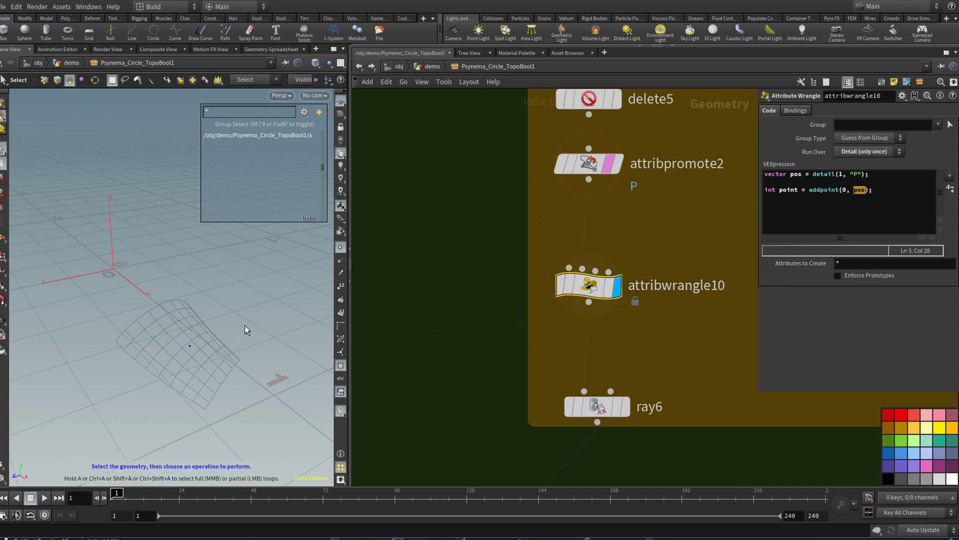
left_click_drag(243, 325, 270, 292, "alt")
right_click_drag(259, 295, 286, 327, "alt")
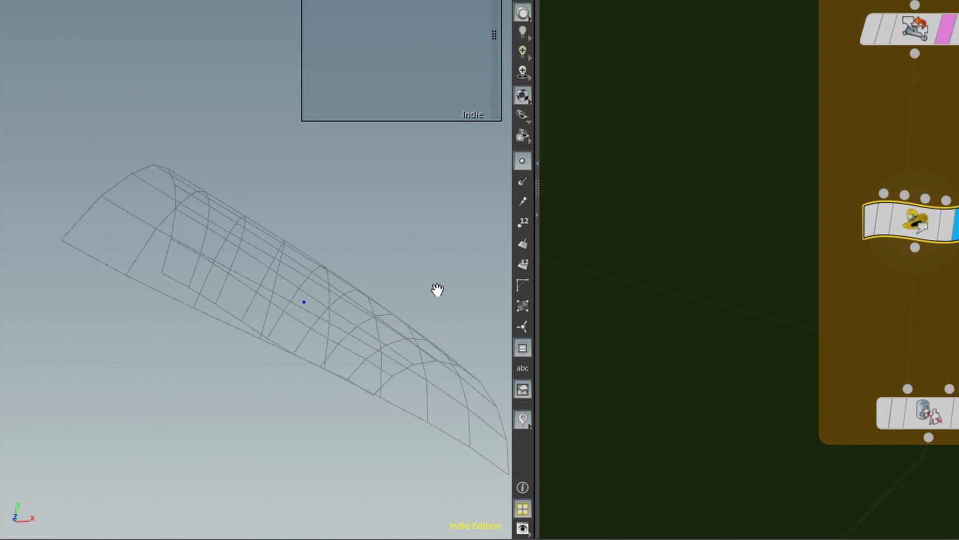
left_click_drag(438, 290, 335, 301, "alt")
right_click_drag(335, 301, 250, 319, "alt")
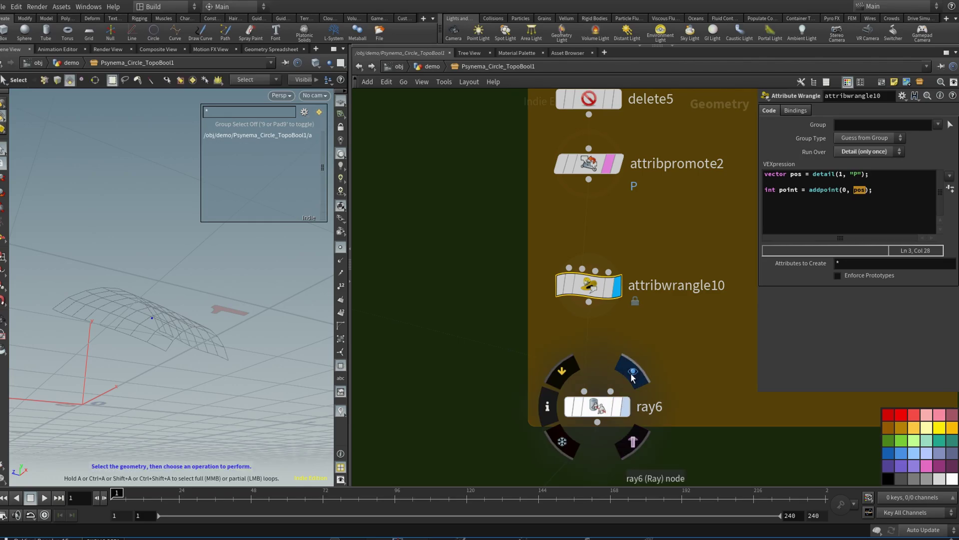
- Display the ray6 node with its parameters and inspect its output point against the surface patch
left_click(600, 409)
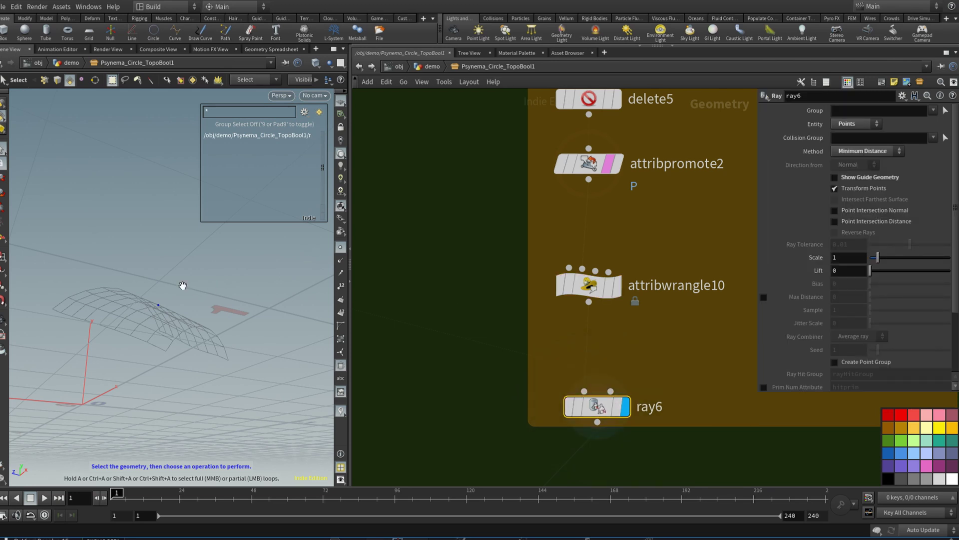
left_click_drag(183, 286, 96, 306, "alt")
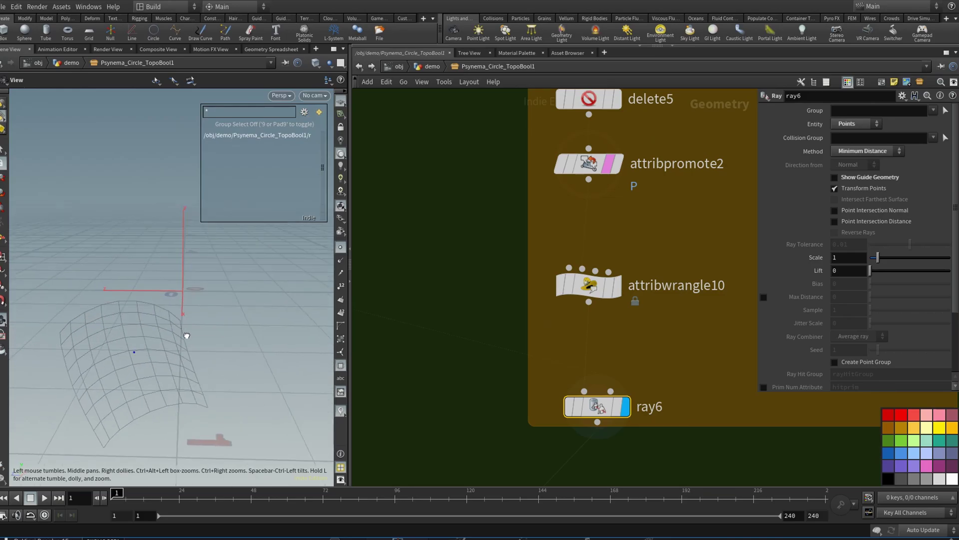
left_click_drag(187, 335, 187, 342)
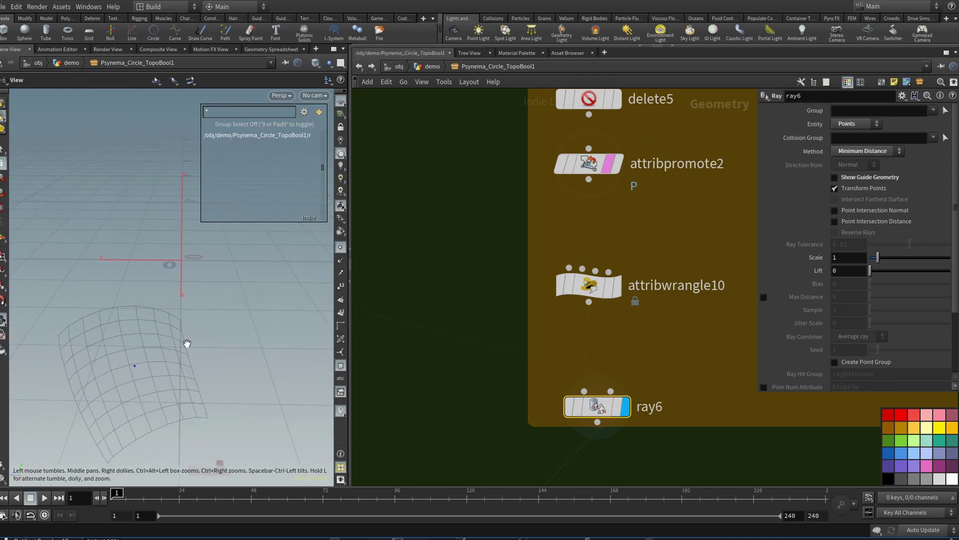
key("s")
left_click_drag(132, 368, 210, 290, "alt")
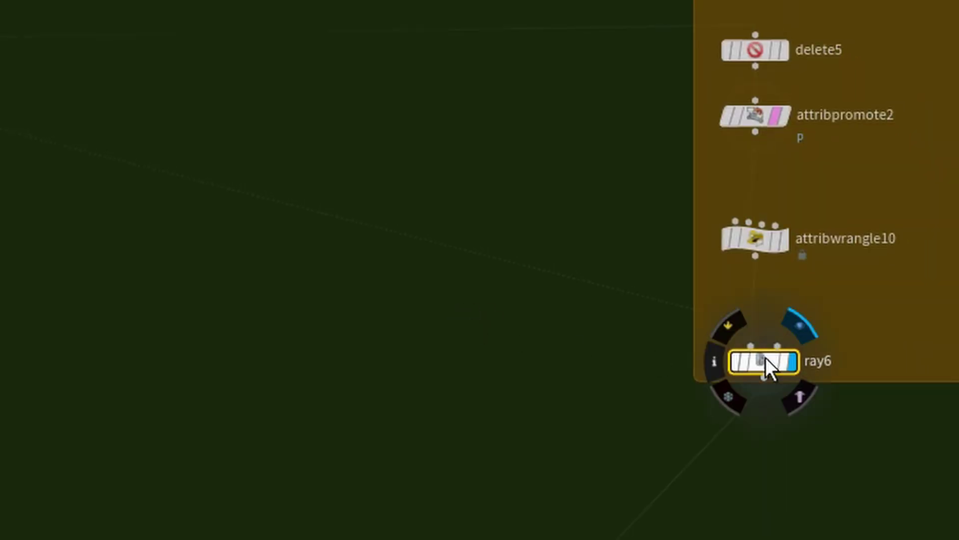
- Review the Create SURFACE Centroid box, and display the Assign_Direction_and_Dist_attribs_to_circle_rim_pts1 wrangle with its VEX code
right_click_drag(461, 363, 406, 360)
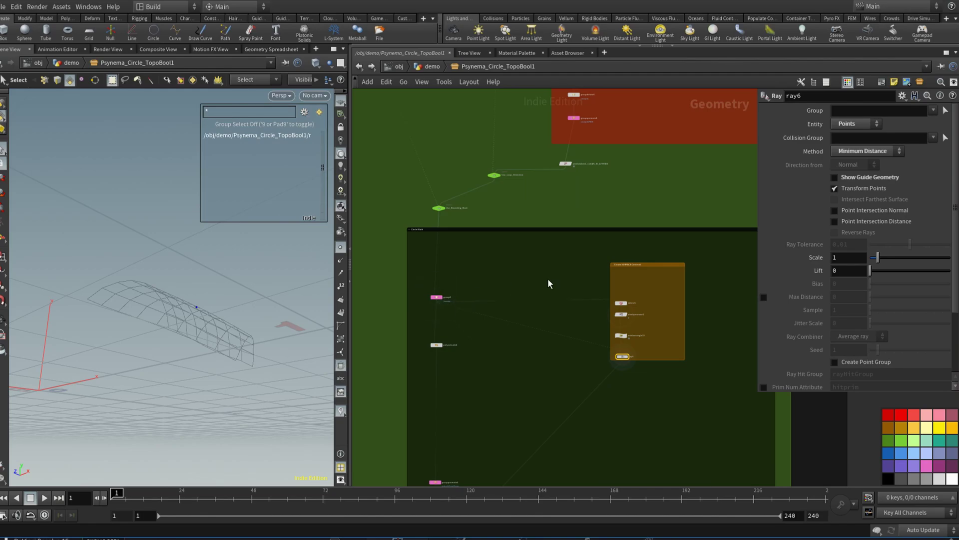
right_click_drag(658, 295, 735, 291)
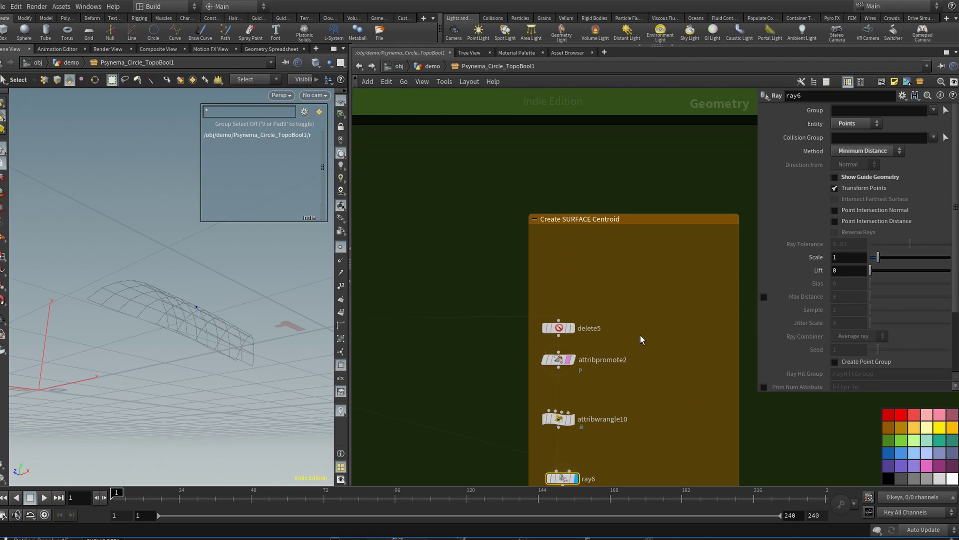
middle_click_drag(640, 335, 651, 264)
scroll(656, 349, "down", 4)
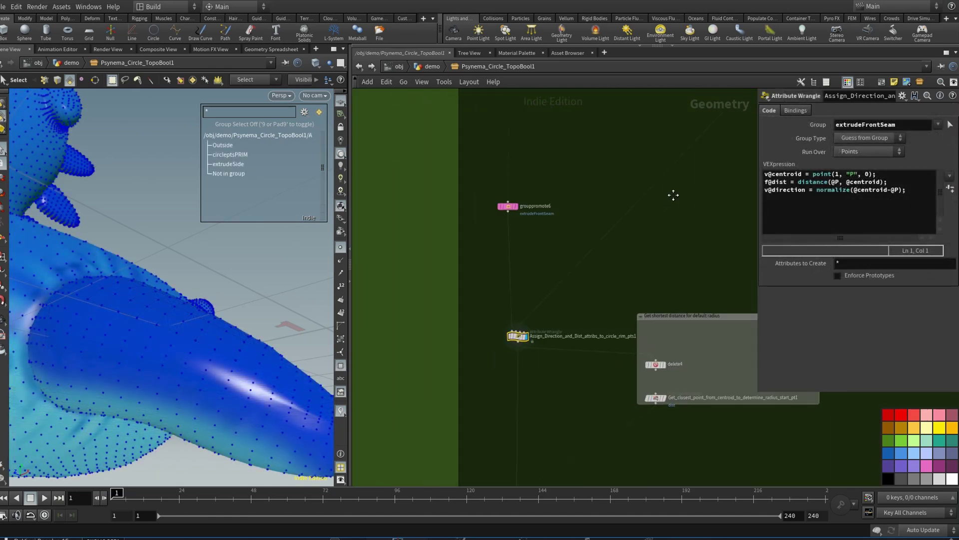
middle_click_drag(564, 279, 561, 262)
right_click_drag(561, 262, 645, 273)
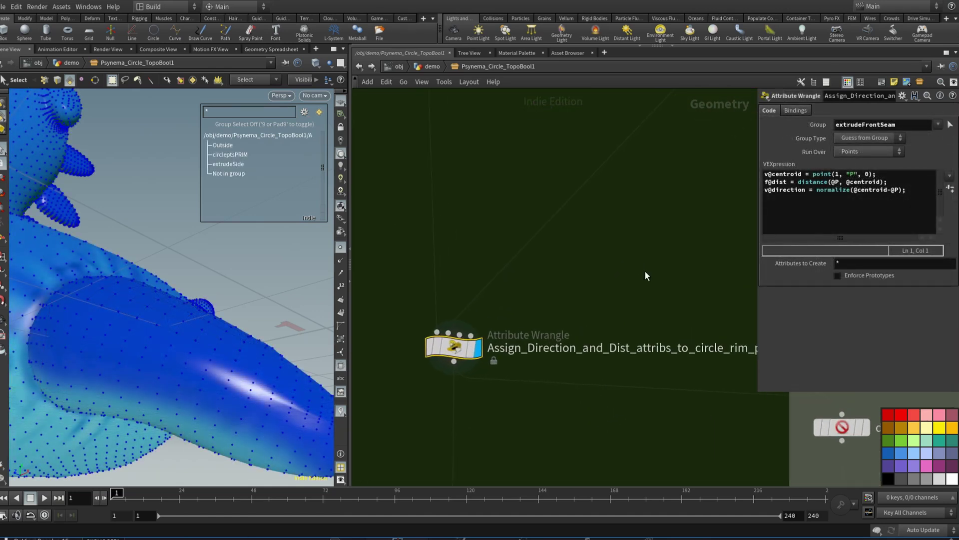
middle_click_drag(645, 273, 583, 278)
mouse_move(539, 344)
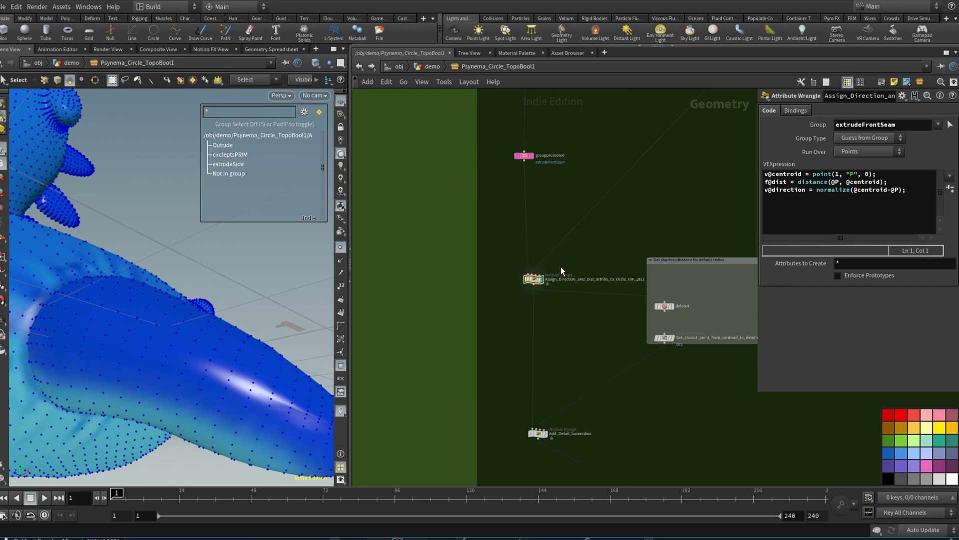
- Trace the Circle Math chain back up to group4, and display the polyextrude4 node with its parameters
right_click_drag(560, 266, 605, 262)
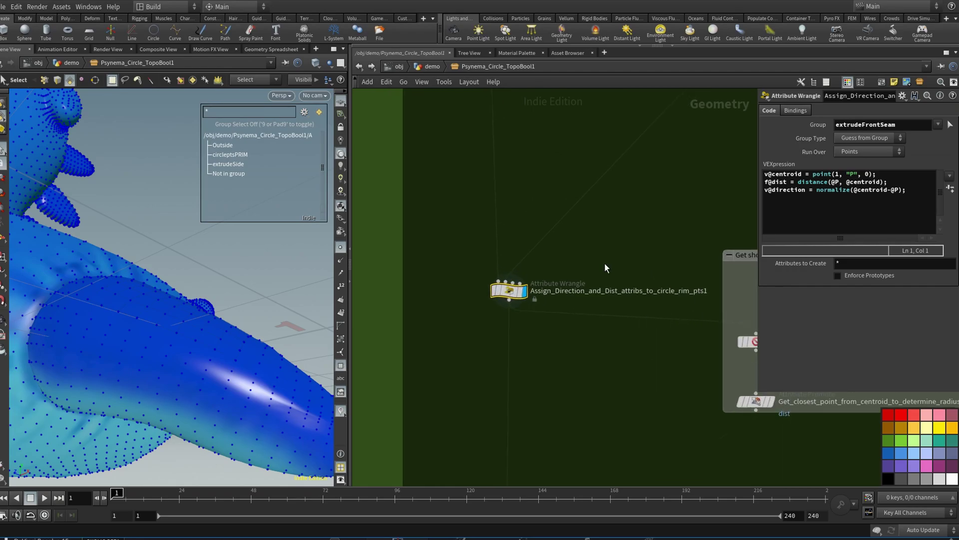
middle_click_drag(599, 232, 592, 340)
right_click_drag(599, 337, 579, 335)
middle_click_drag(633, 204, 589, 266)
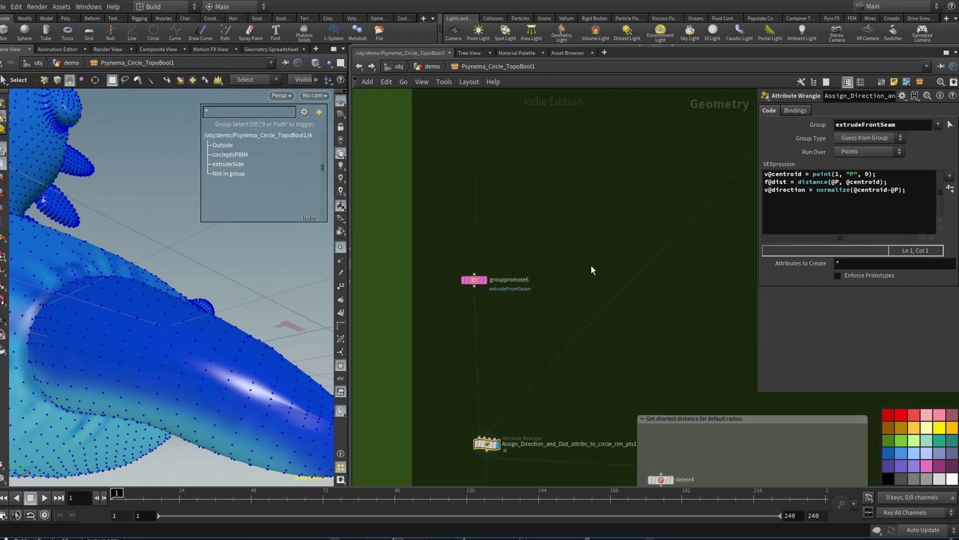
right_click_drag(590, 264, 555, 268)
middle_click_drag(585, 217, 572, 320)
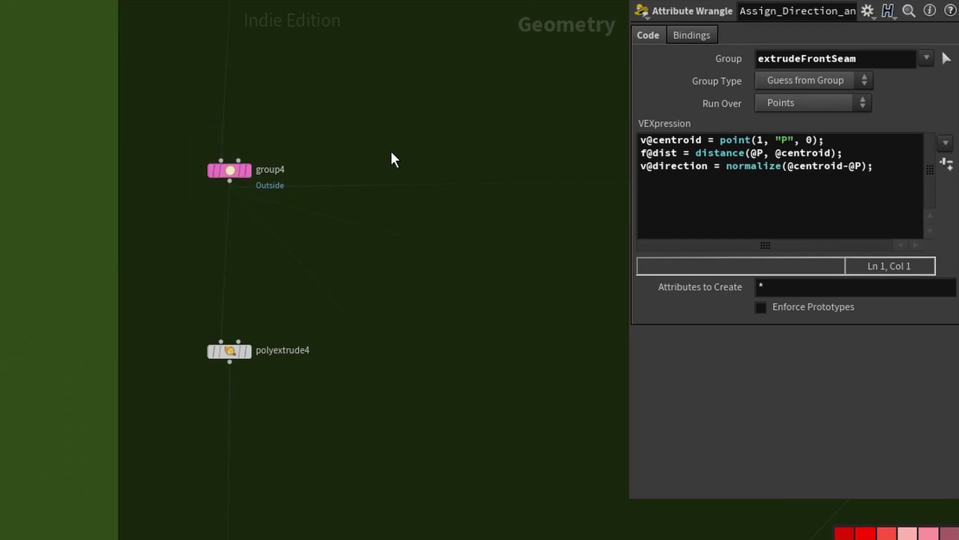
middle_click_drag(614, 184, 606, 227)
middle_click_drag(379, 226, 347, 426)
middle_click_drag(270, 313, 285, 210)
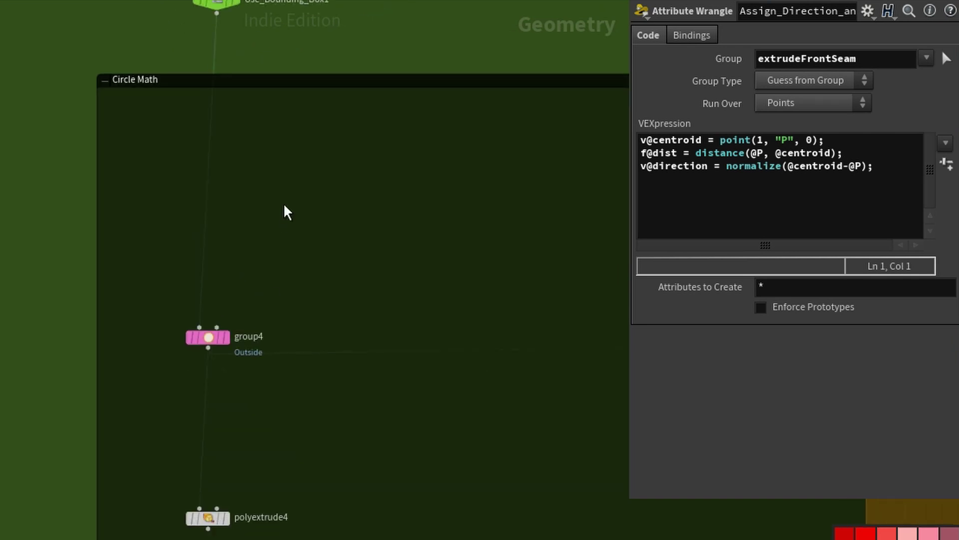
middle_click_drag(203, 441, 199, 248)
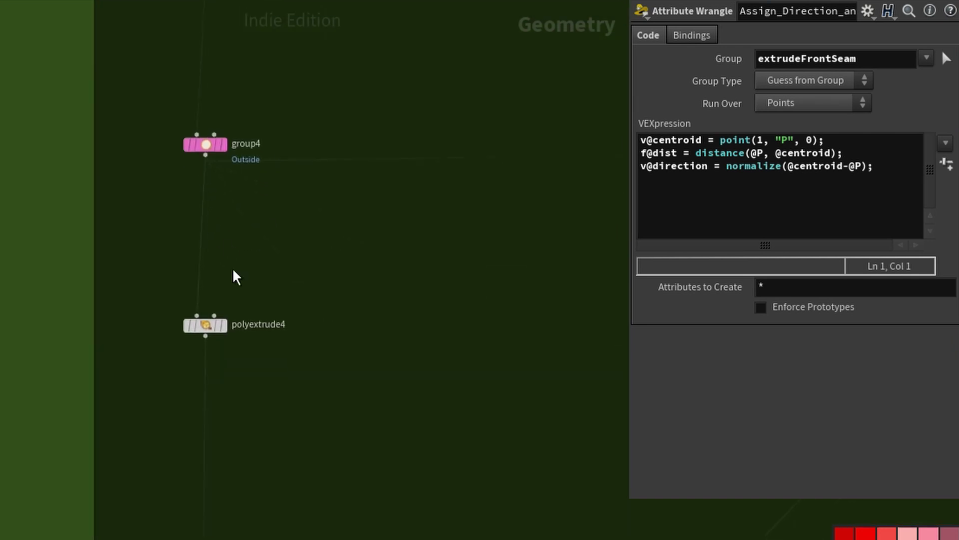
left_click(206, 329)
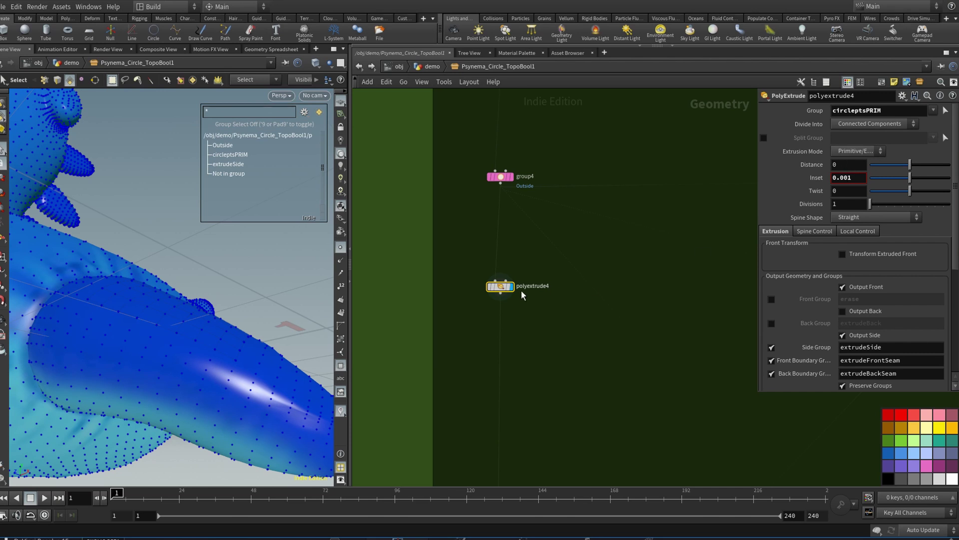
- Examine polyextrude4's inset and its output group settings for the side, front boundary and back boundary
scroll(585, 242, "down", 2)
right_click_drag(585, 242, 586, 272)
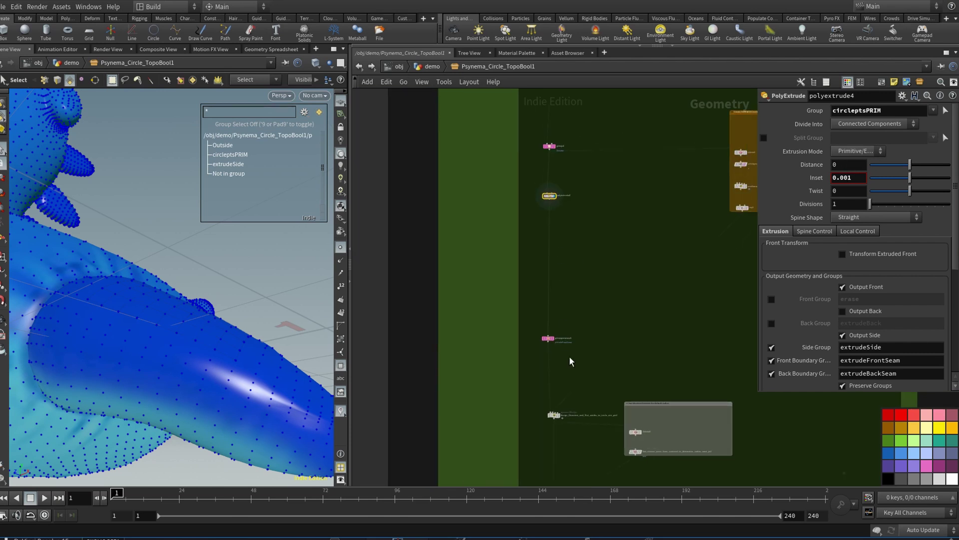
middle_click_drag(582, 223, 583, 242)
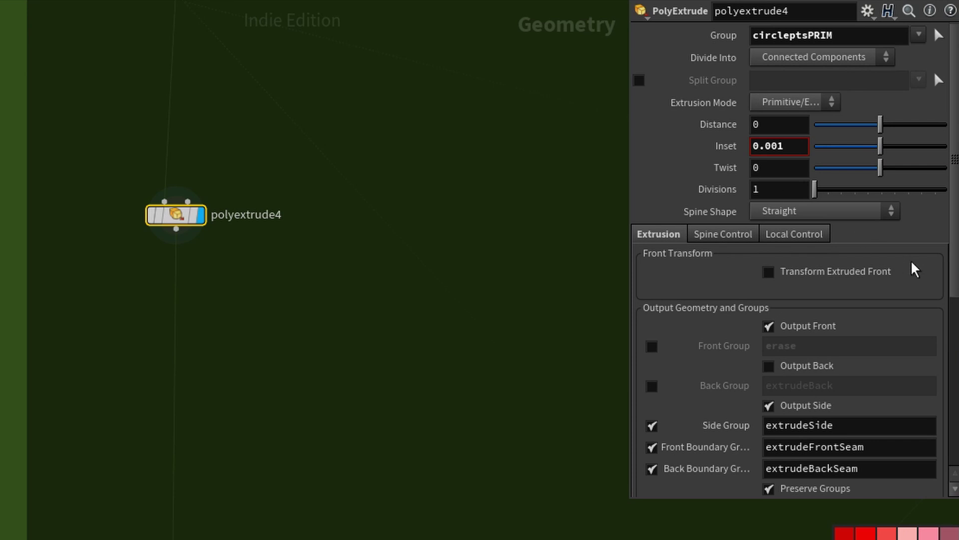
left_click_drag(953, 245, 932, 376)
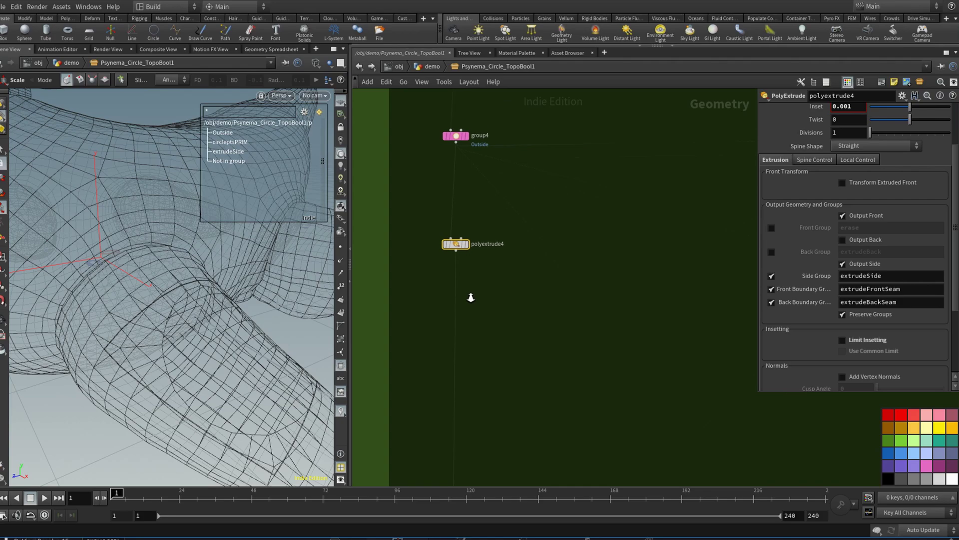
- Follow the chain down from polyextrude4 and display grouppromote6 with its extrudeFrontSeam promotion settings
scroll(471, 296, "down", 3)
middle_click_drag(466, 299, 500, 212)
middle_click_drag(499, 296, 506, 202)
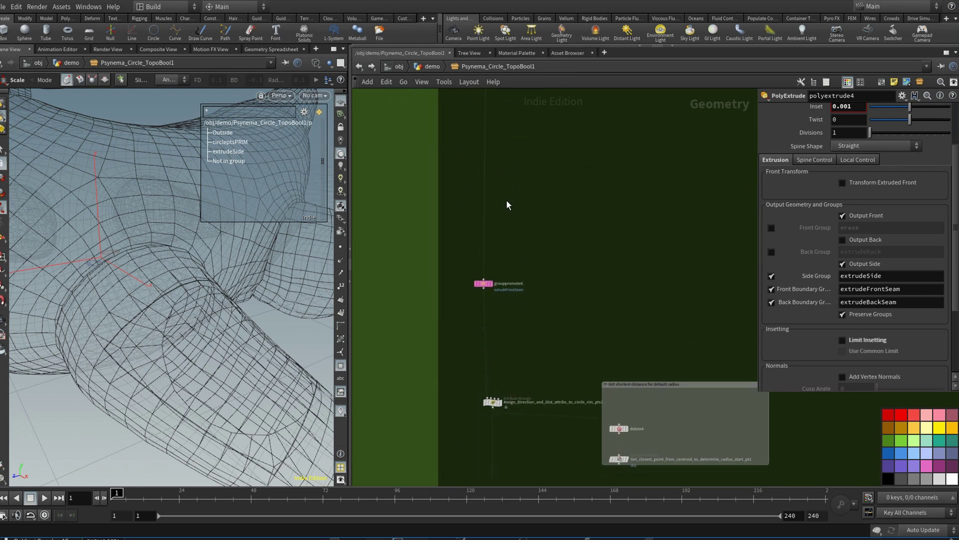
scroll(506, 203, "up", 4)
middle_click_drag(530, 307, 549, 220)
scroll(549, 224, "up", 2)
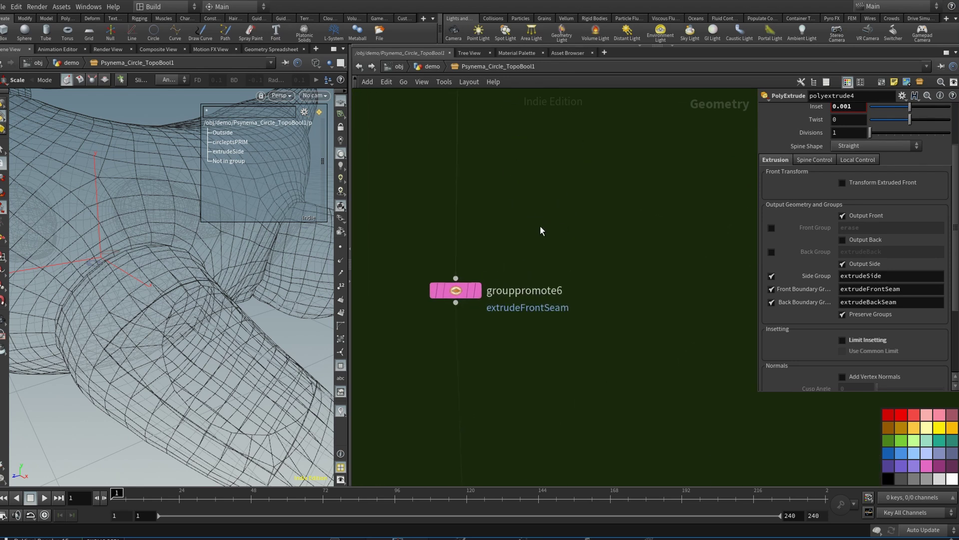
left_click(479, 265)
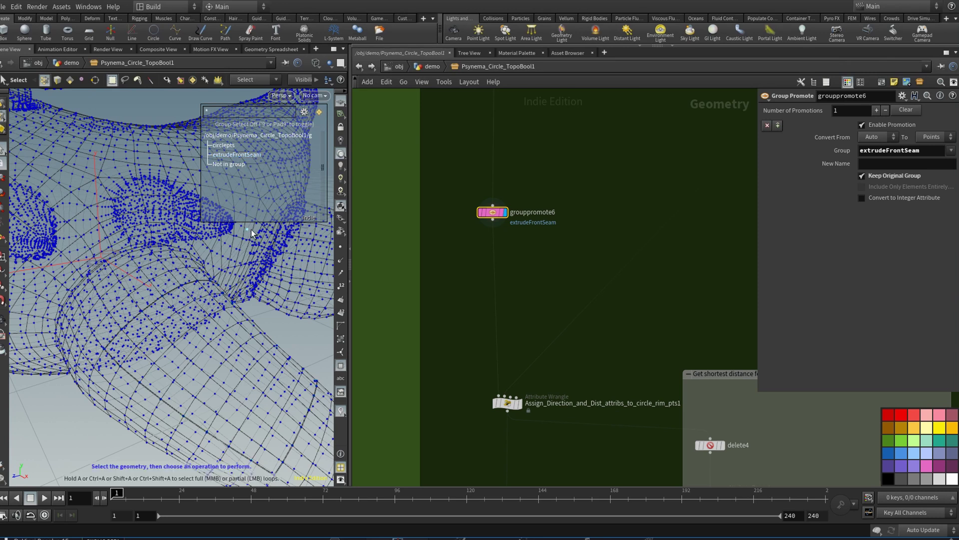
- Display the Assign_Direction_and_Dist_attribs_to_circle_rim_pts1 wrangle and widen its parameter area
middle_click_drag(460, 310, 433, 200)
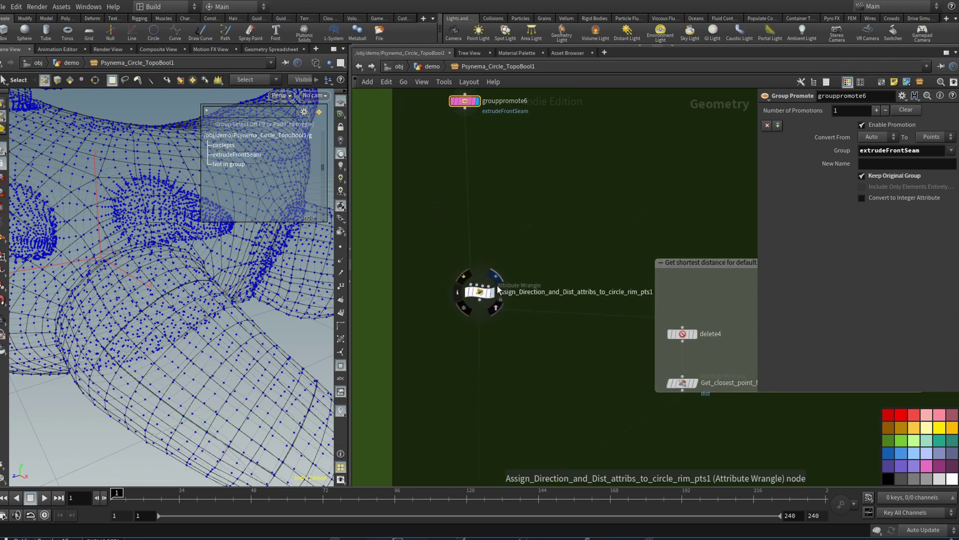
left_click(480, 292)
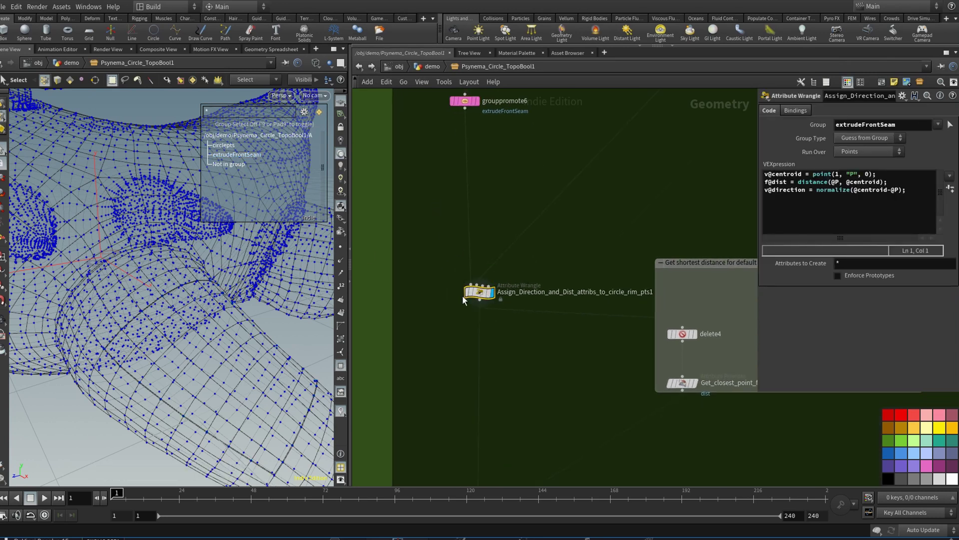
scroll(580, 236, "down", 4)
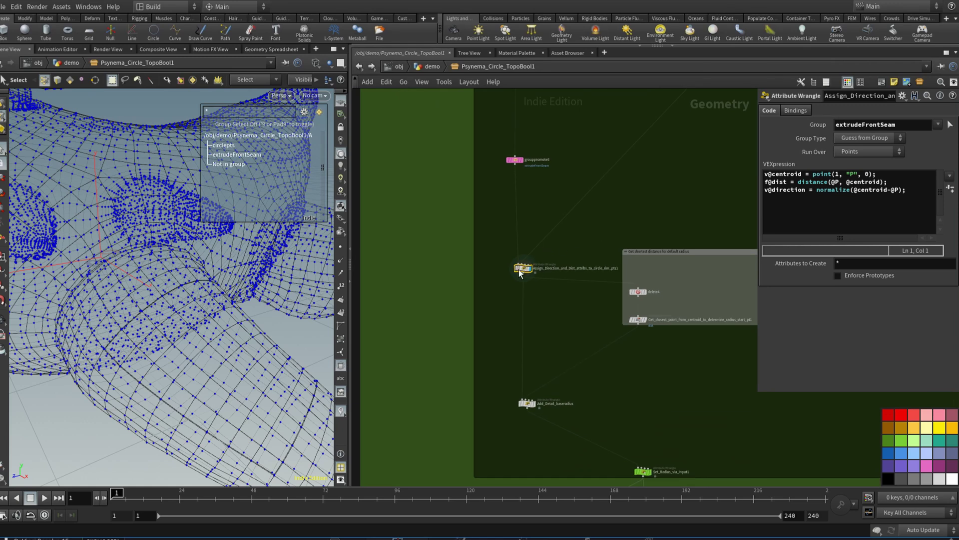
mouse_move(522, 269)
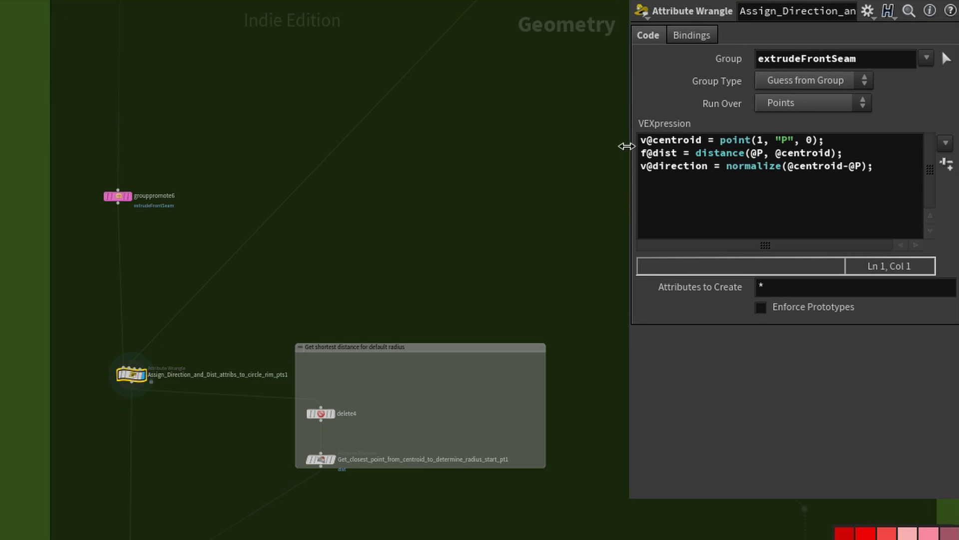
left_click_drag(626, 145, 576, 154)
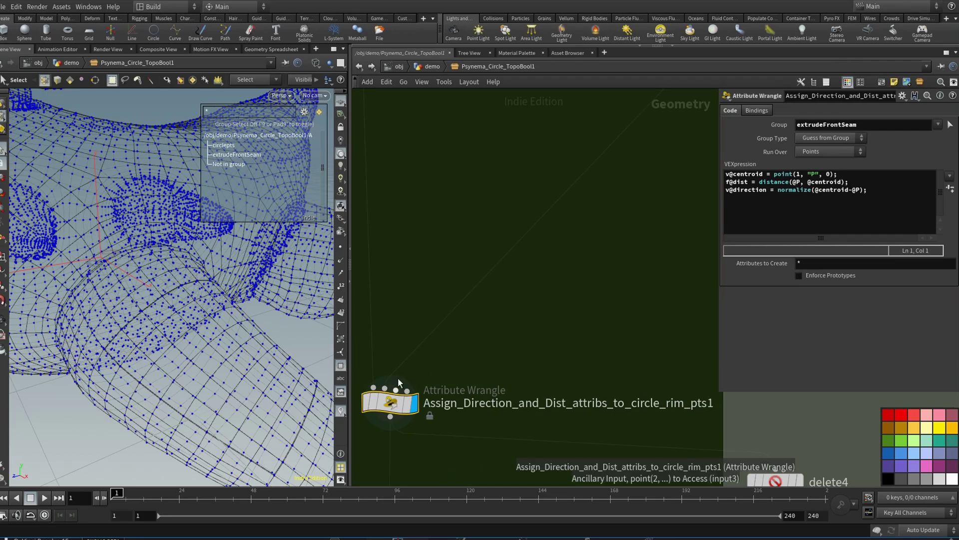
- Trace the wrangle's input wire back to ray6 and display ray6's centroid point
scroll(606, 259, "down", 5)
middle_click_drag(584, 284, 433, 400)
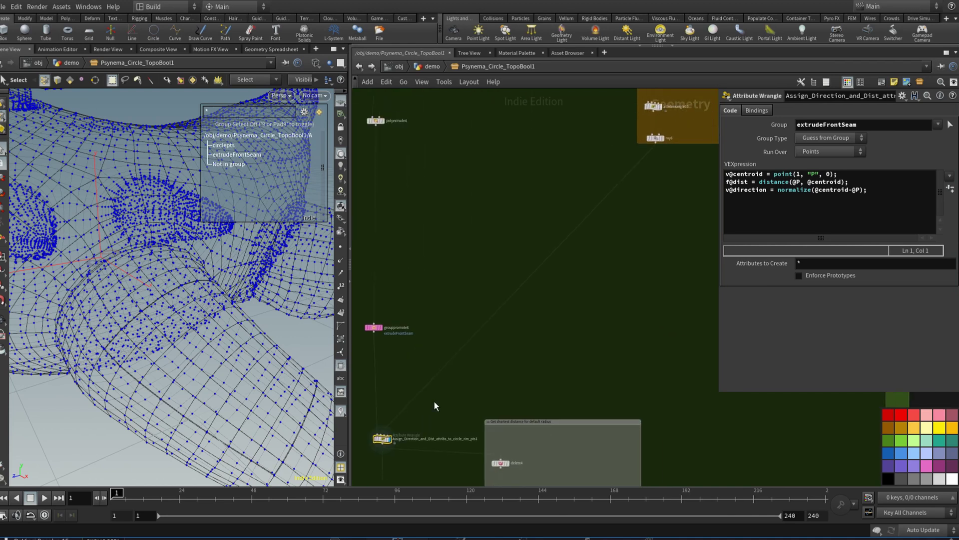
left_click(667, 129)
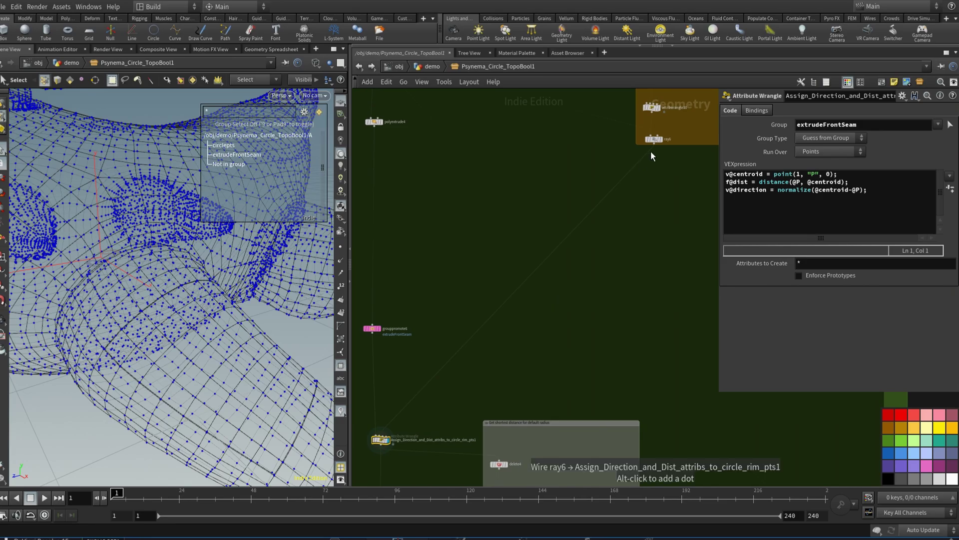
left_click(665, 129)
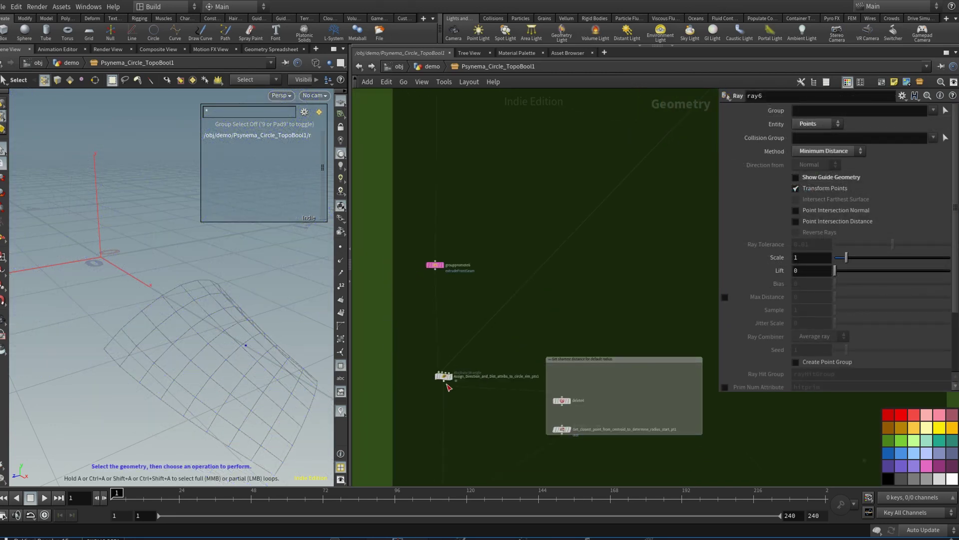
left_click(447, 377)
left_click(444, 377)
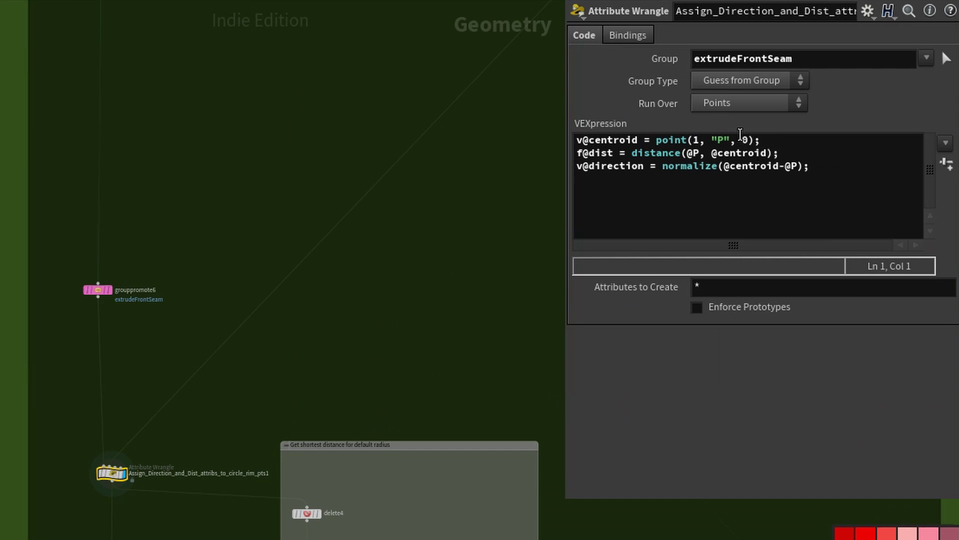
left_click_drag(577, 154, 614, 154)
left_click(657, 153)
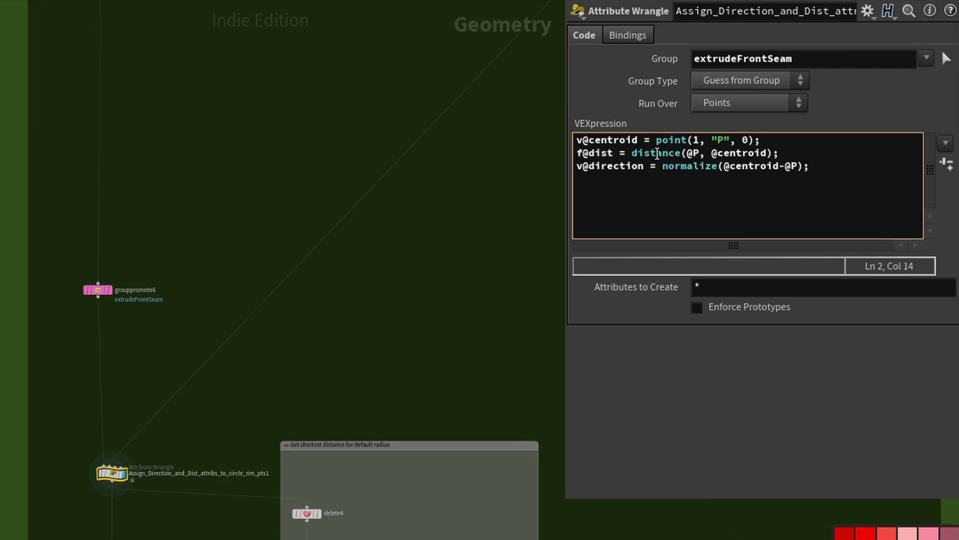
left_click(686, 153)
double_click(692, 153)
left_click_drag(576, 166, 654, 167)
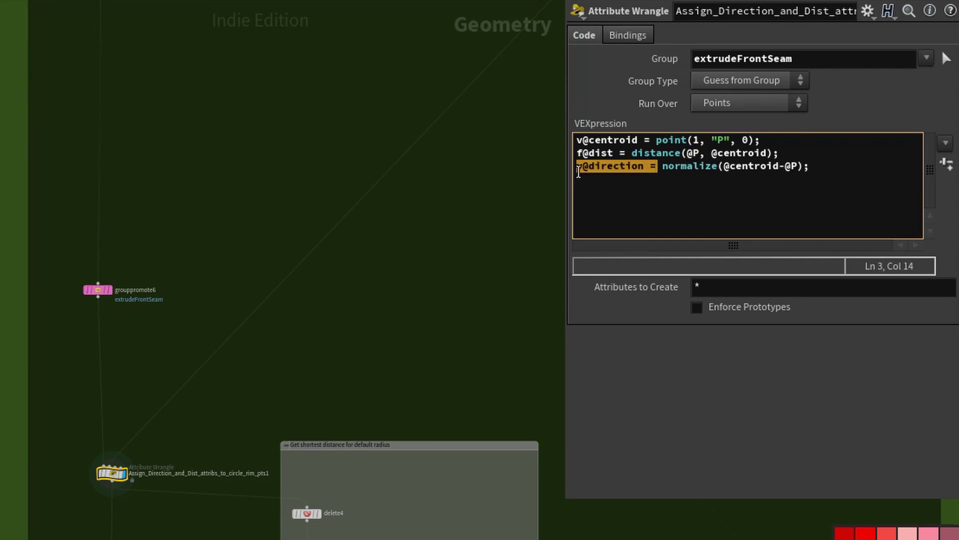
left_click(668, 167)
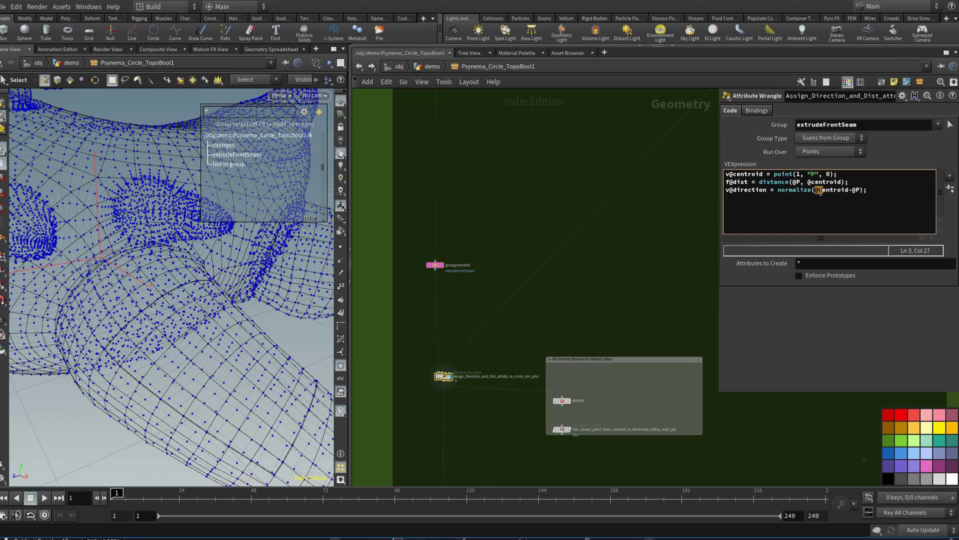
left_click_drag(723, 167, 775, 167)
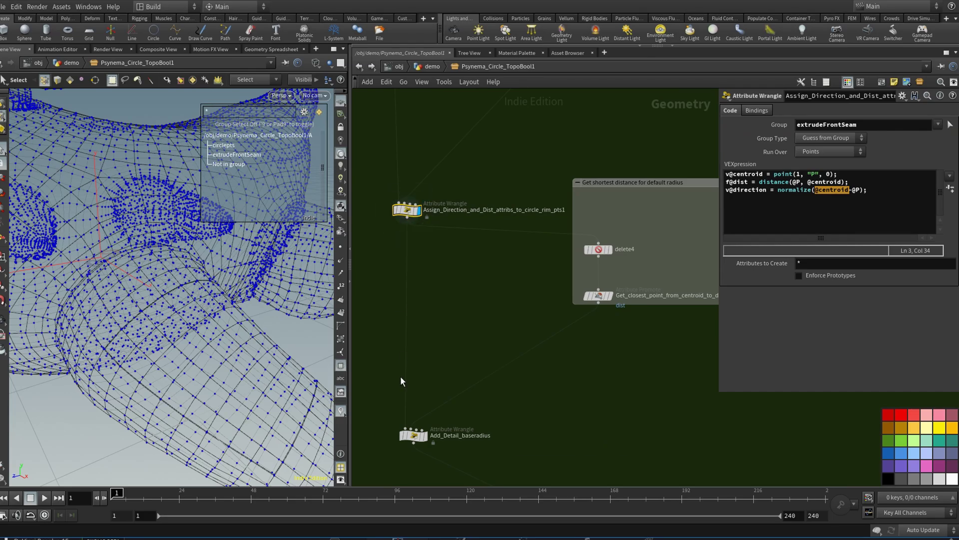
- In the Get shortest distance for default radius box, display delete4 and the Get_closest_point_from_centroid_to_determine_radius_start_pt1 node with their parameters
middle_click_drag(668, 215, 601, 242)
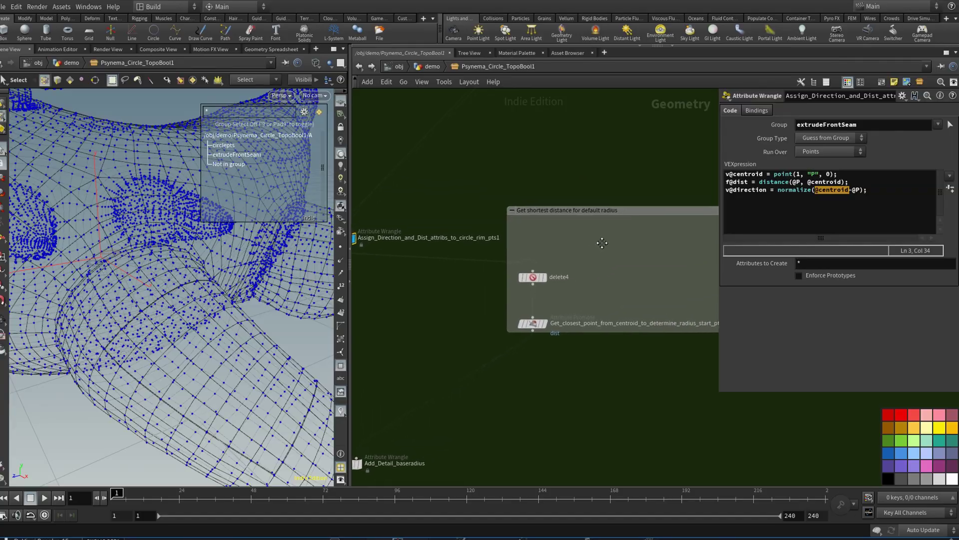
middle_click_drag(602, 242, 572, 245)
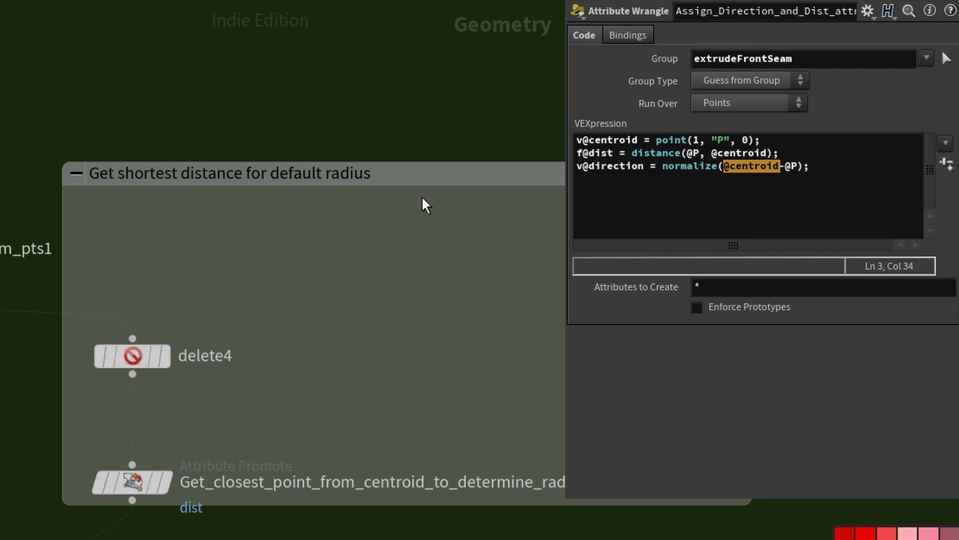
left_click(281, 345)
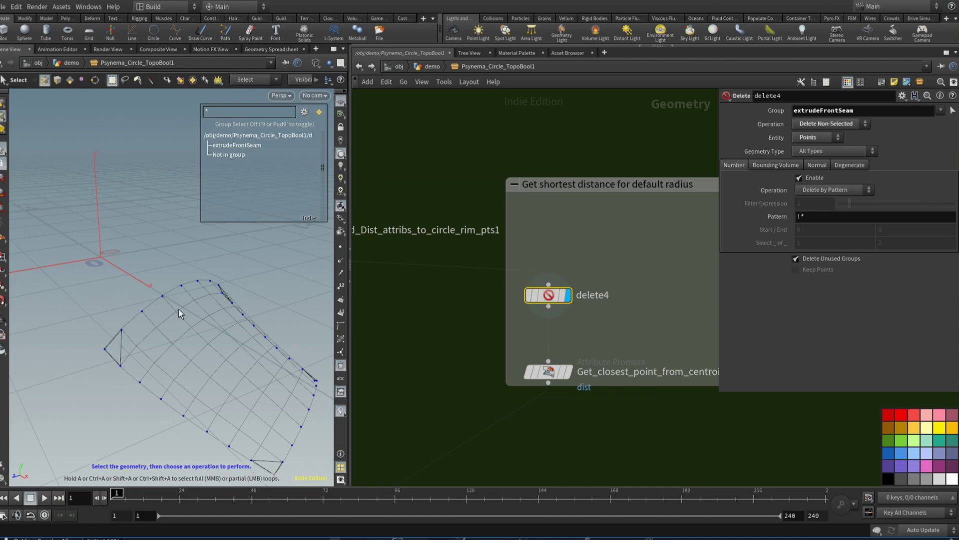
left_click(549, 371)
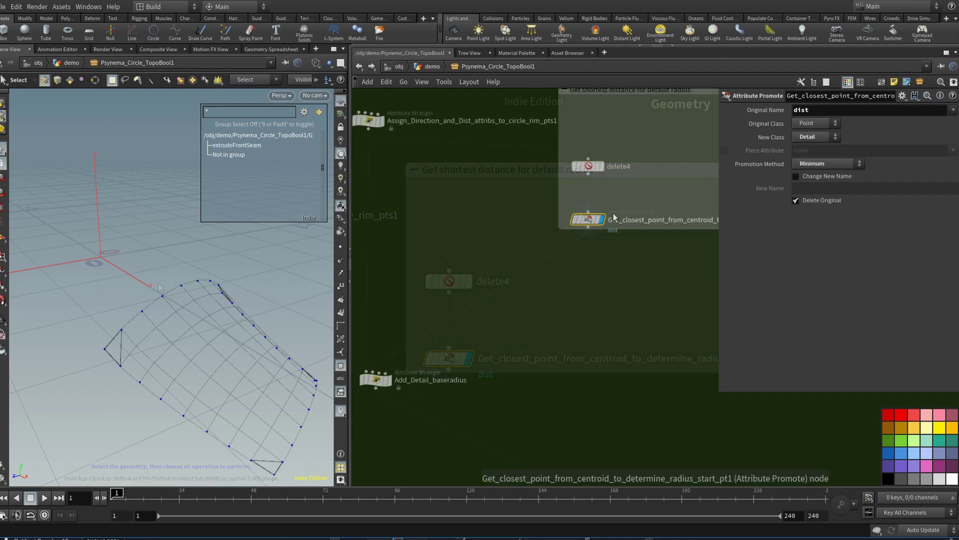
mouse_move(605, 216)
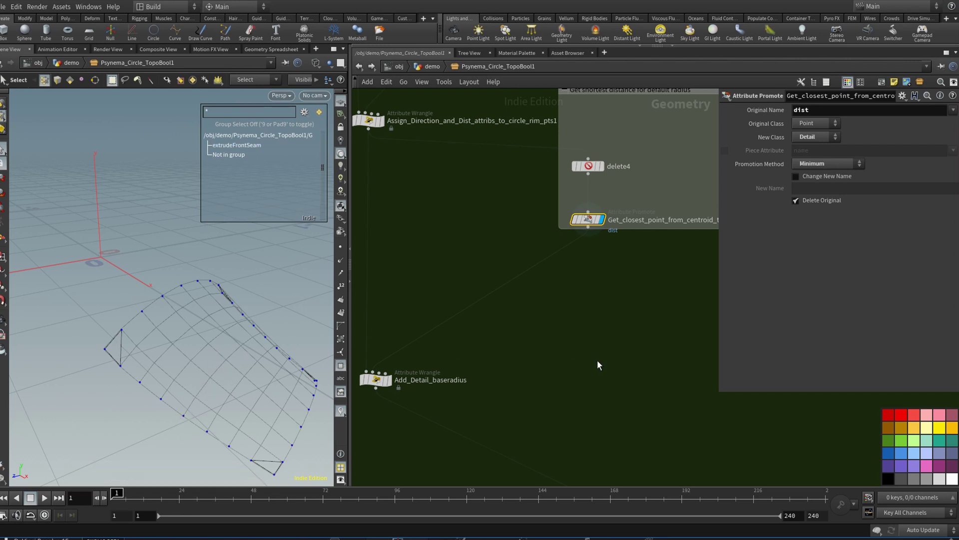
- Display the Add_Detail_baseradius wrangle and examine its f@baseradius = detail(1, "dist") line
middle_click_drag(520, 340, 628, 291)
scroll(507, 321, "up", 5)
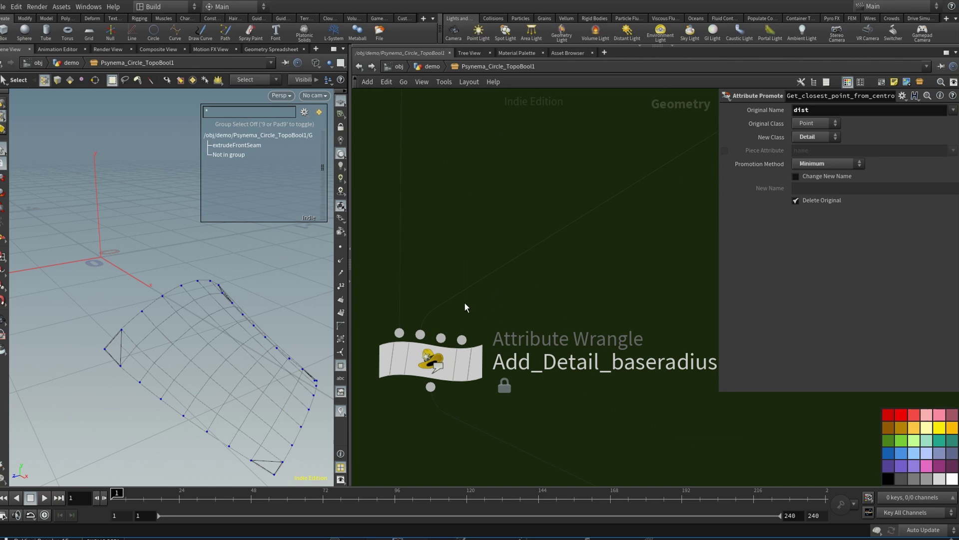
scroll(574, 287, "down", 3)
middle_click_drag(573, 288, 509, 276)
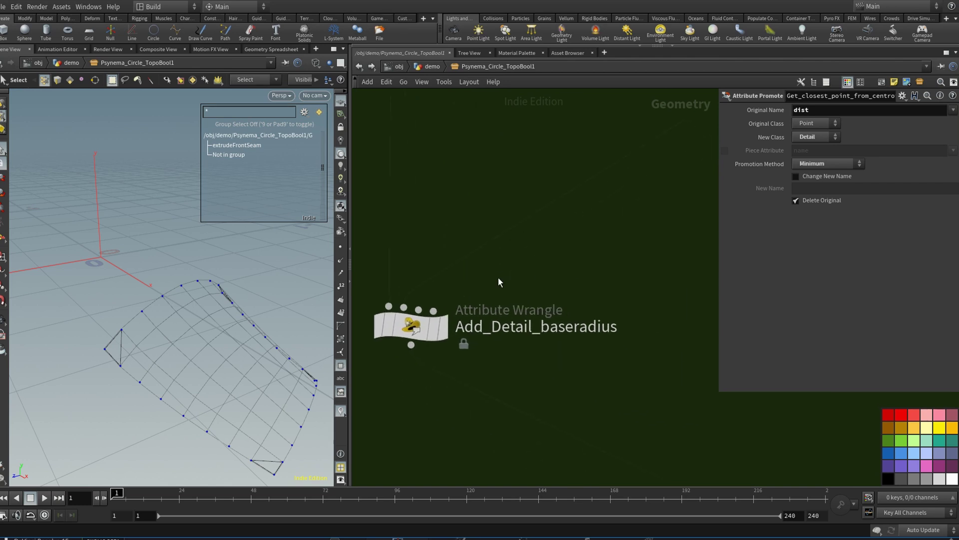
left_click(413, 325)
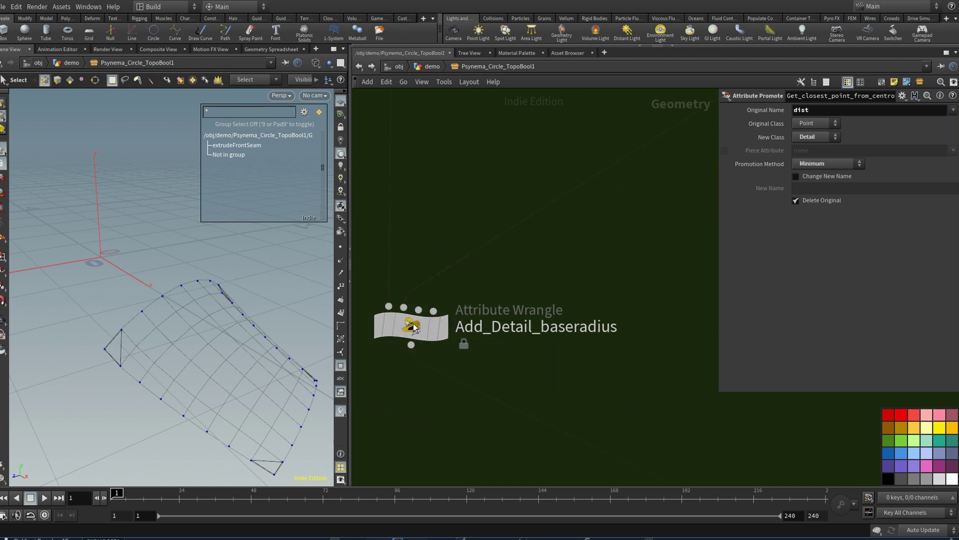
left_click(453, 287)
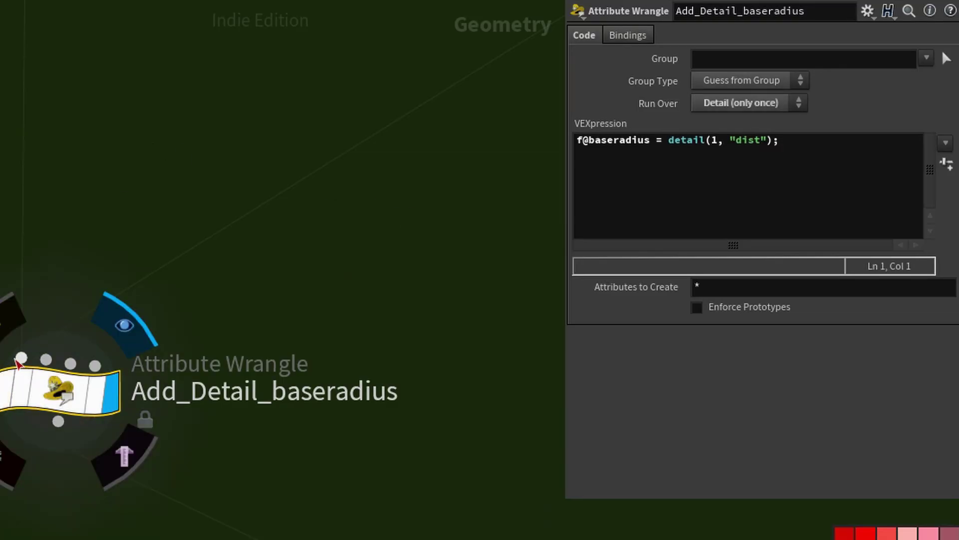
- Display the Set_Radius_via_Input1 wrangle and test a Radius Width Multiplier of about 0.763 on the Psynema_Circle_TopoBool1 node before re-entering its network
middle_click_drag(108, 210, 120, 197)
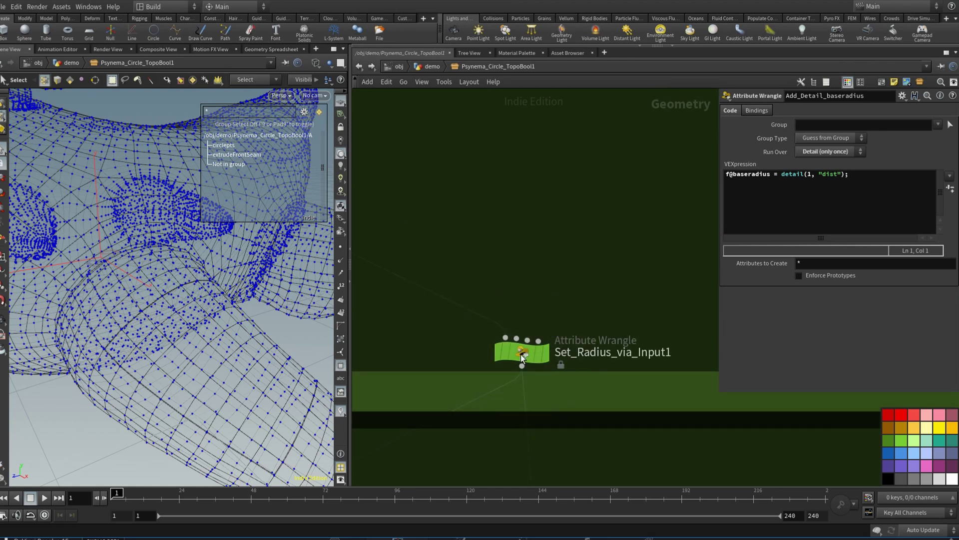
left_click(521, 355)
left_click(549, 329)
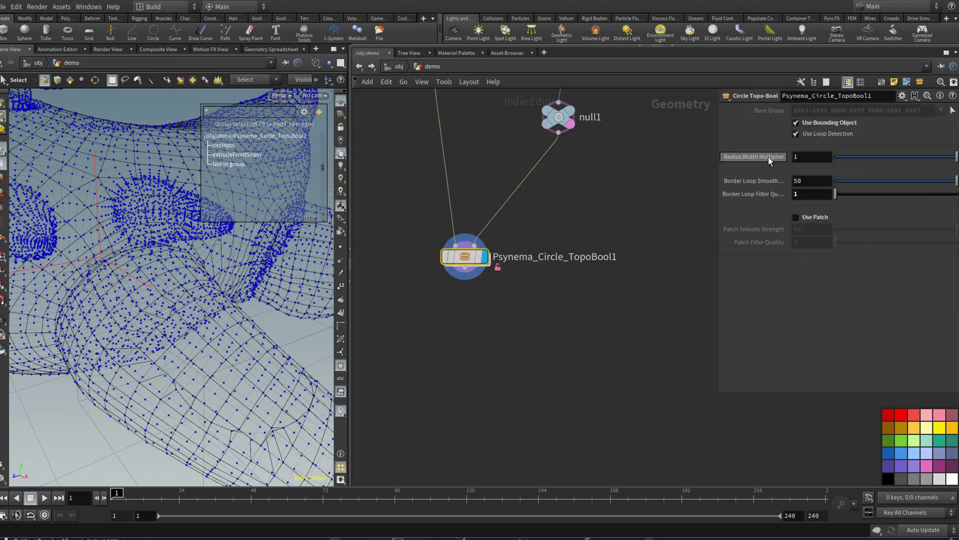
left_click_drag(892, 156, 928, 166)
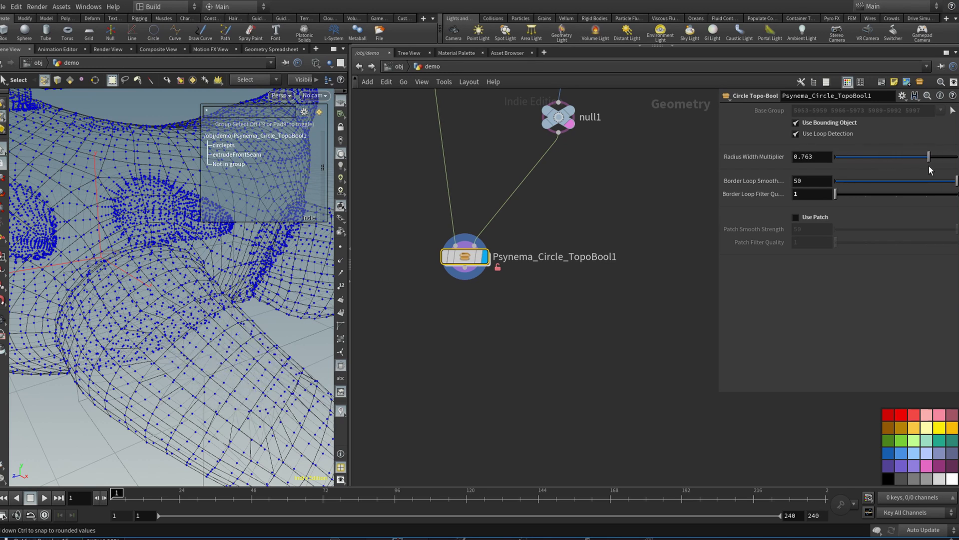
double_click(466, 255)
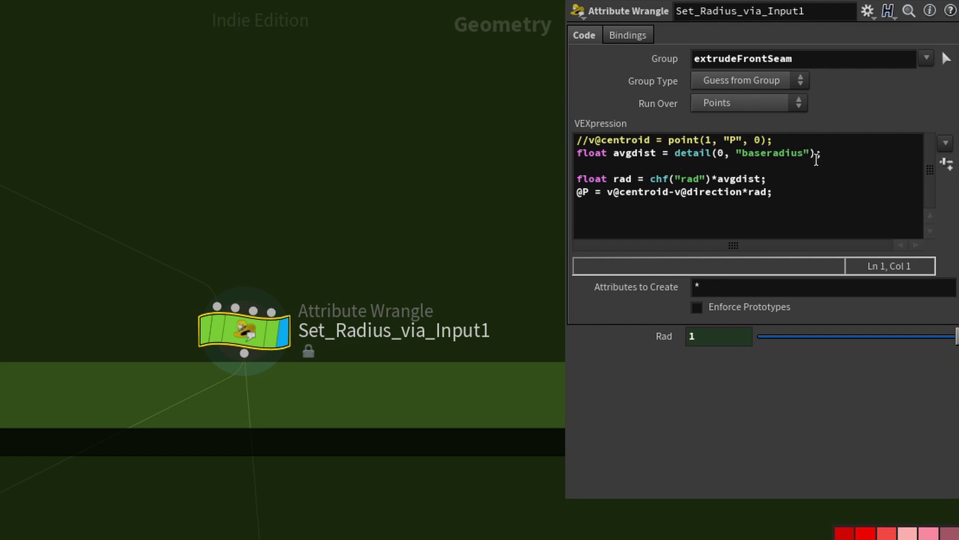
- Compare the Add_Detail_baseradius wrangle with Set_Radius_via_Input1 and its float avgdist = detail(0, "baseradius") line
middle_click_drag(318, 227, 431, 296)
right_click_drag(431, 297, 330, 286)
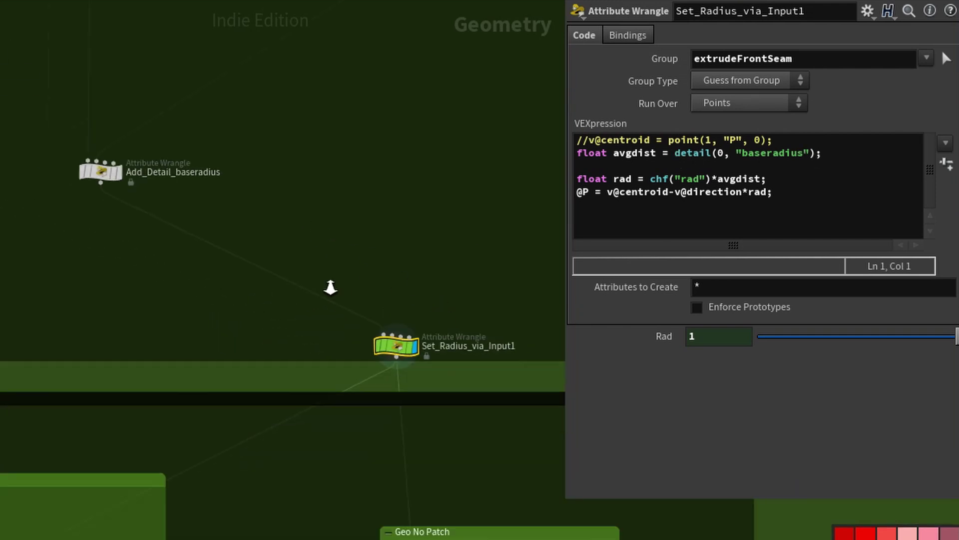
left_click(103, 175)
left_click(394, 346)
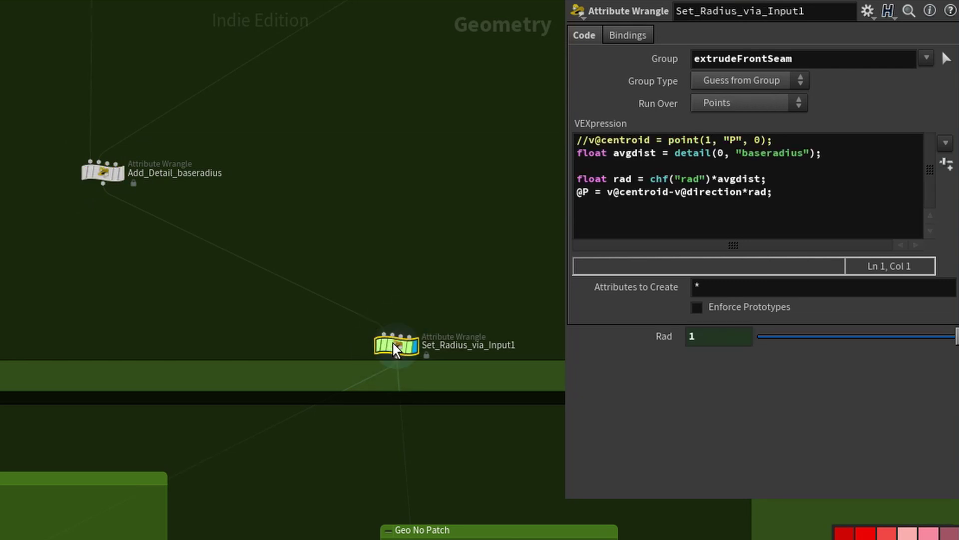
middle_click_drag(393, 342, 308, 358)
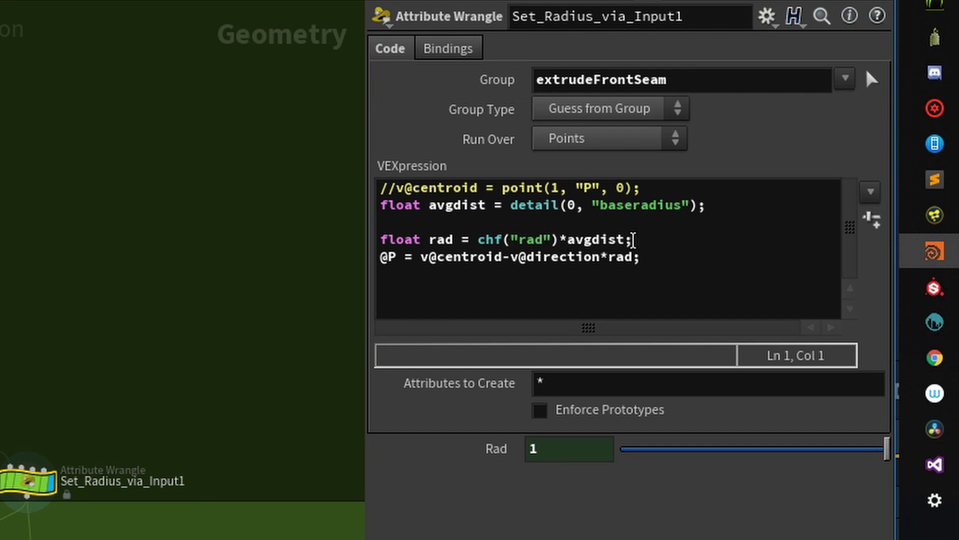
- Highlight the chf("rad") call in the Set_Radius_via_Input1 code and examine the Rad parameter it reads
left_click_drag(477, 239, 562, 243)
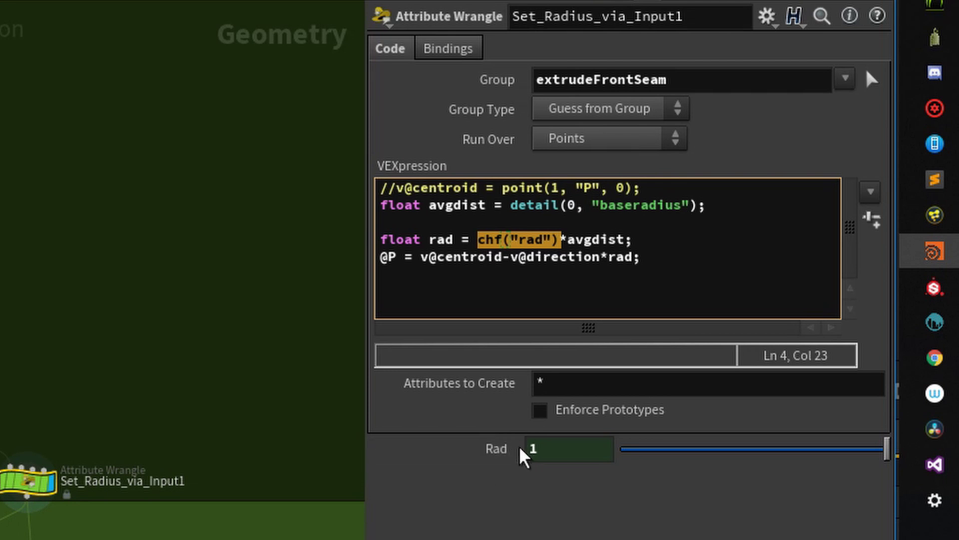
left_click(483, 241)
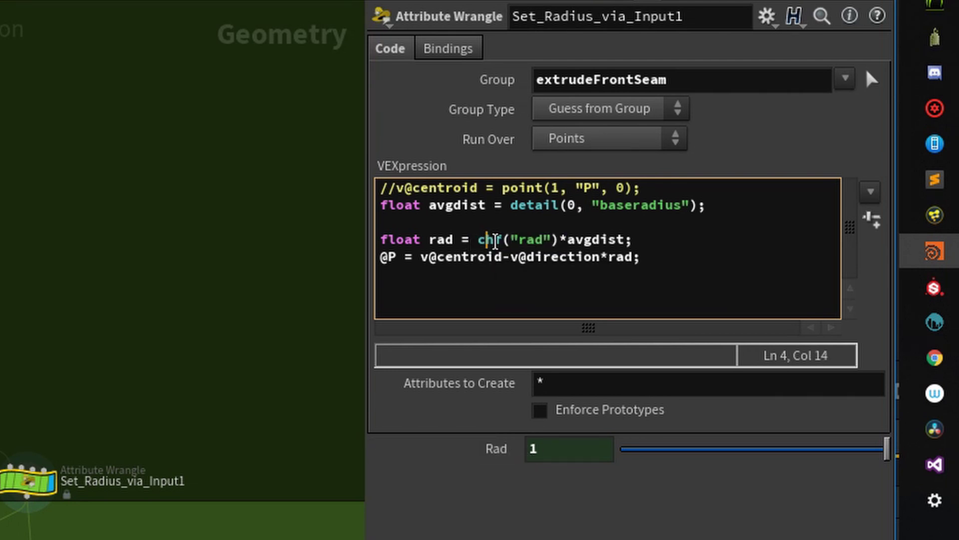
left_click(502, 242)
- Add the line float example = chi("example"); at the end of the VEX code and create a spare parameter for it
left_click(542, 288)
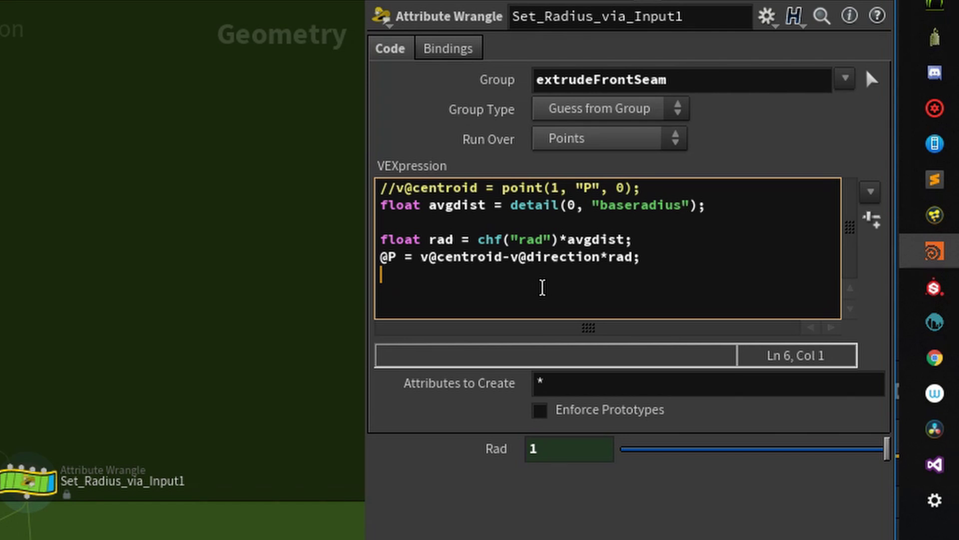
type("float example = ")
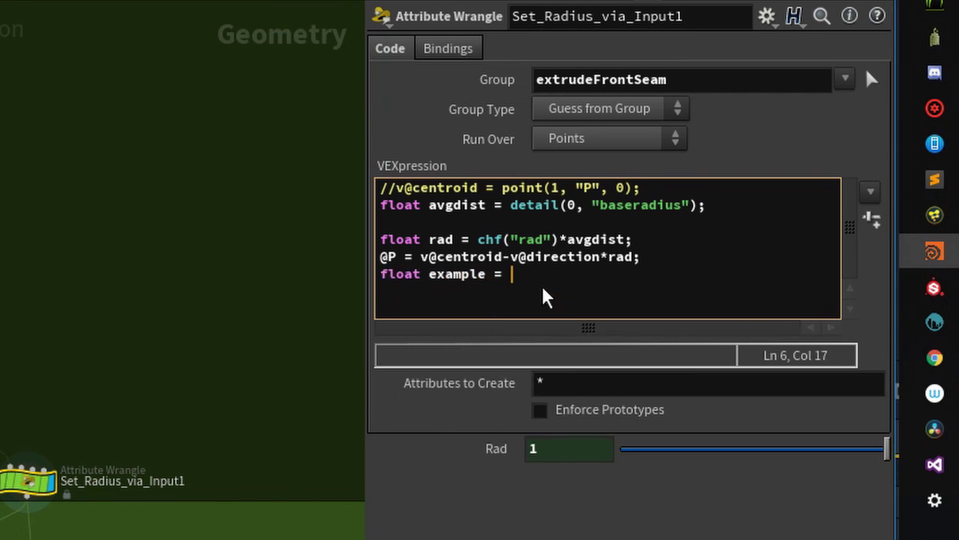
type("chi(\"example\");")
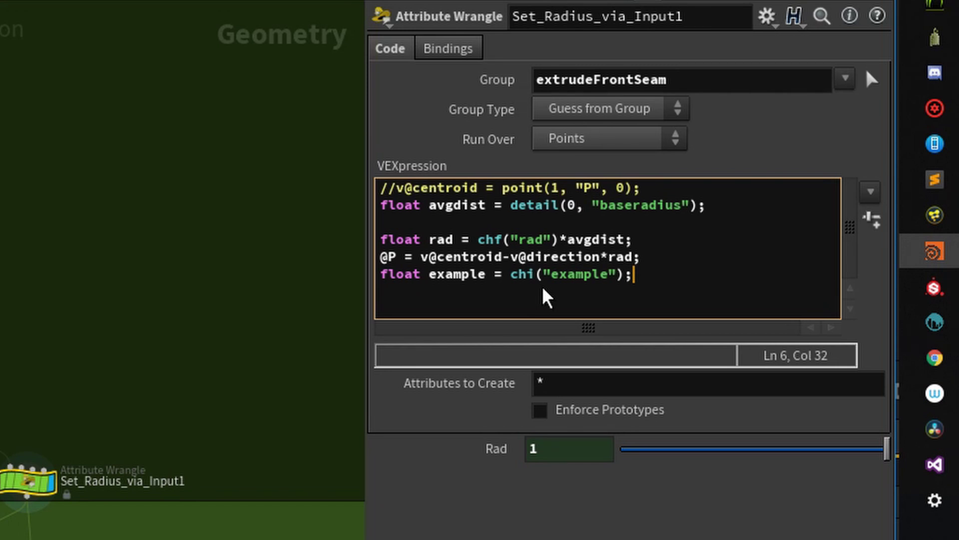
key("Return")
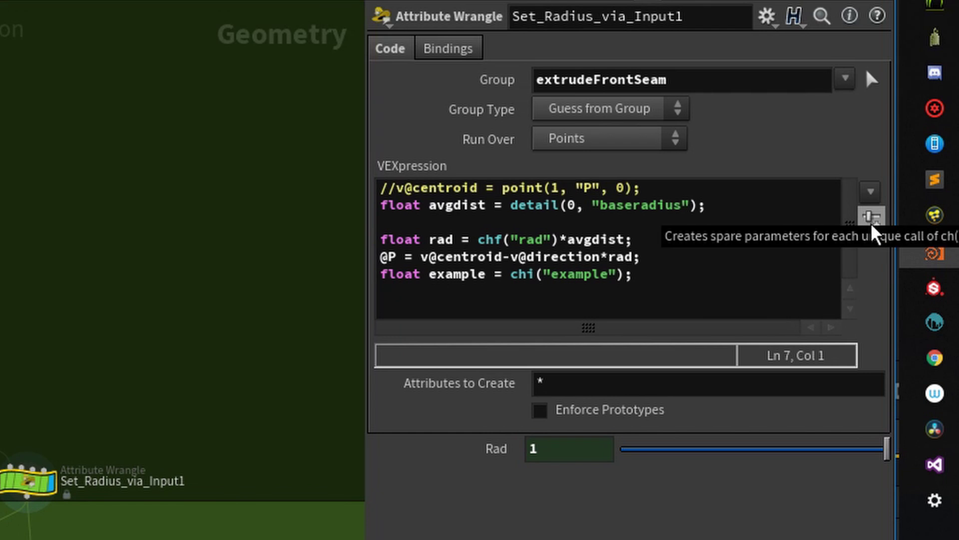
left_click(872, 220)
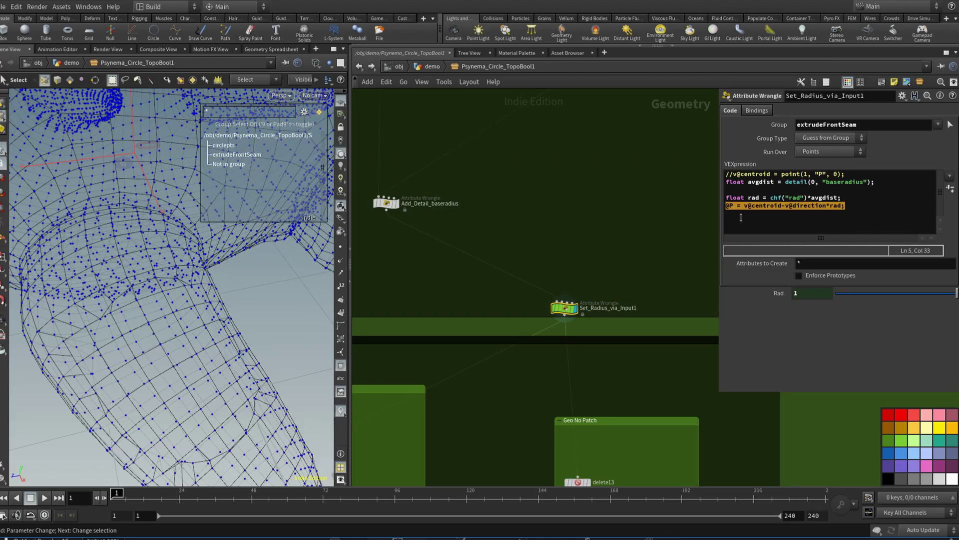
- Examine the extrudeFrontSeam group and the @P line of the wrangle, highlighting the v@centroid and v@direction terms
left_click_drag(884, 126, 792, 127)
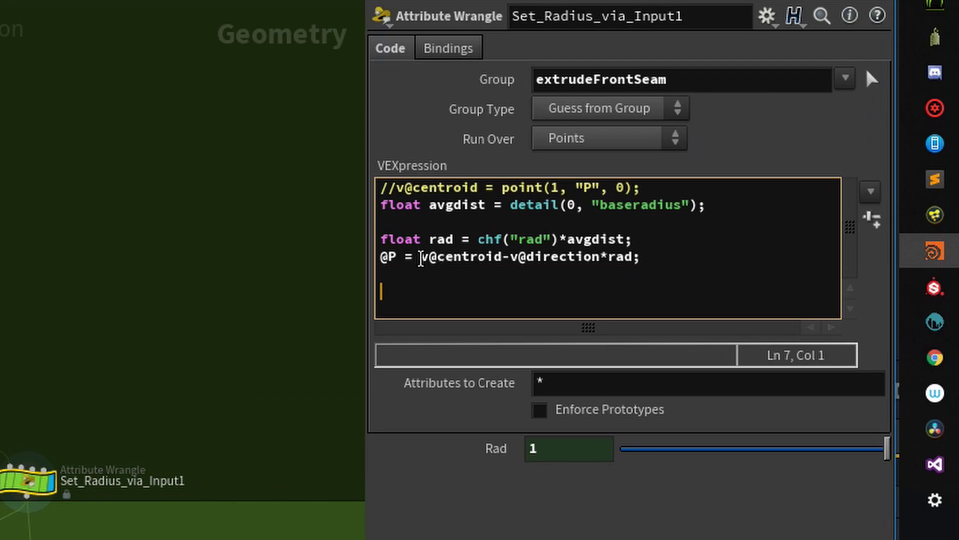
left_click_drag(744, 205, 748, 206)
left_click_drag(429, 257, 504, 258)
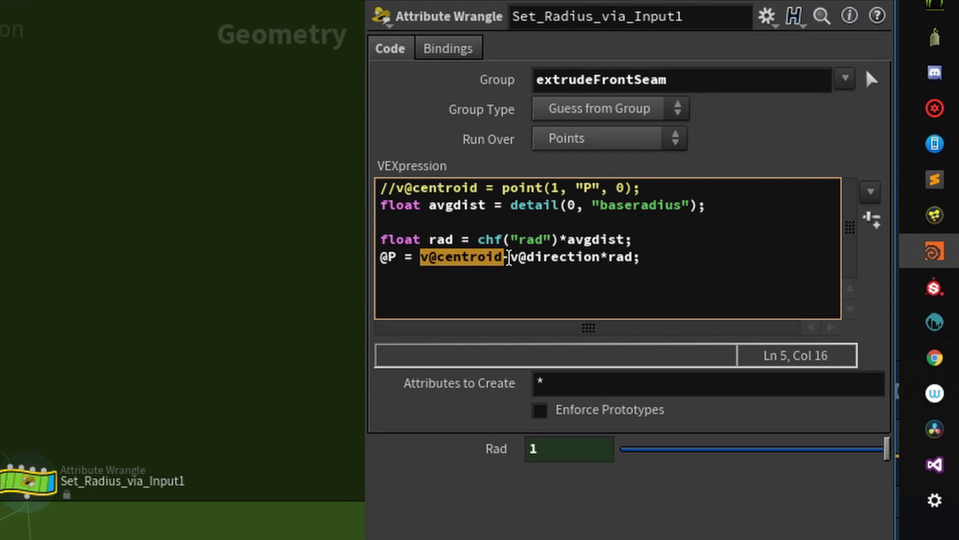
left_click(603, 258)
left_click_drag(602, 259, 509, 258)
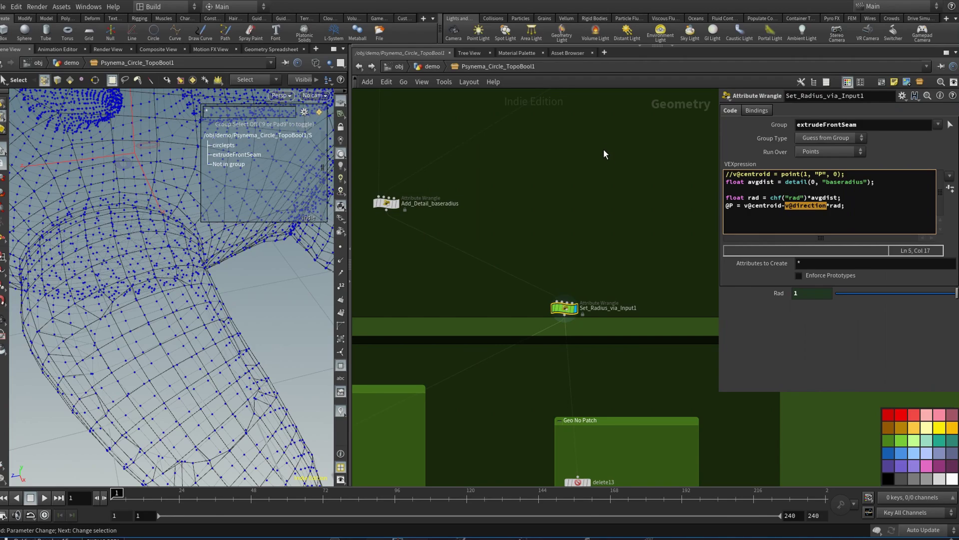
- Review the Assign_Direction_and_Dist_attribs_to_circle_rim_pts1 code that defines the direction attribute, and return to the Set_Radius_via_Input1 parameters
middle_click_drag(115, 136, 257, 256)
scroll(258, 256, "down", 4)
middle_click_drag(576, 144, 528, 170)
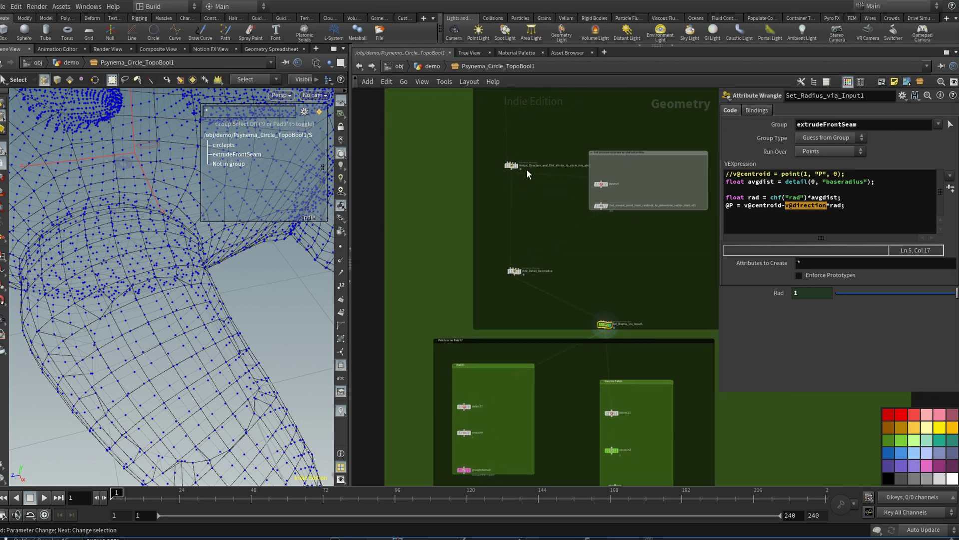
left_click(512, 167)
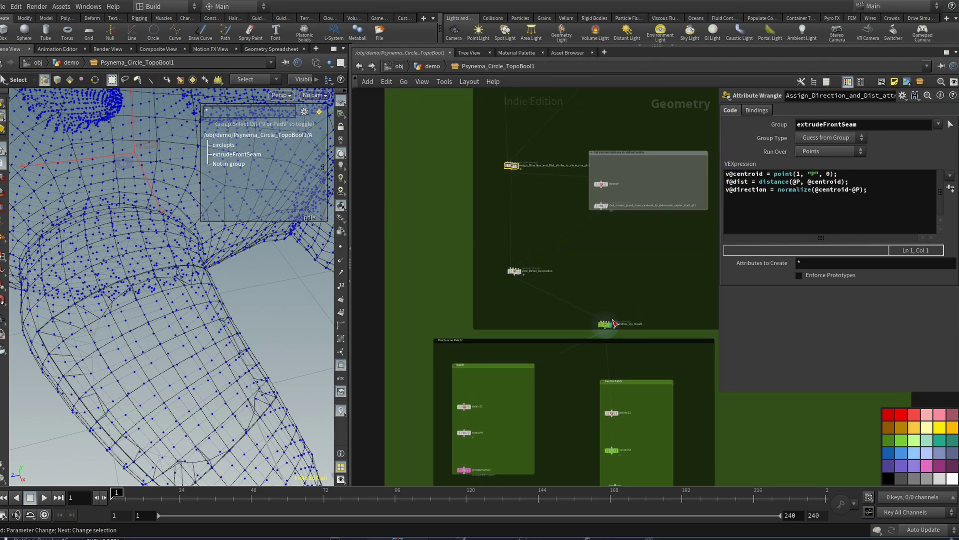
left_click(606, 326)
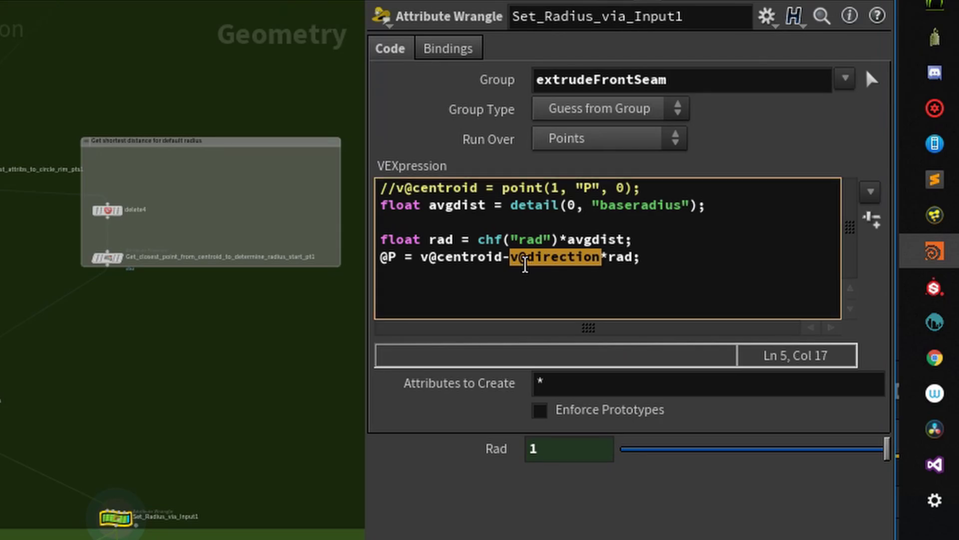
- Highlight the parts of v@centroid-v@direction*rad in turn to examine how the radius moves each rim point from the centroid
left_click_drag(785, 206, 819, 202)
left_click_drag(610, 256, 644, 257)
left_click_drag(421, 256, 520, 262)
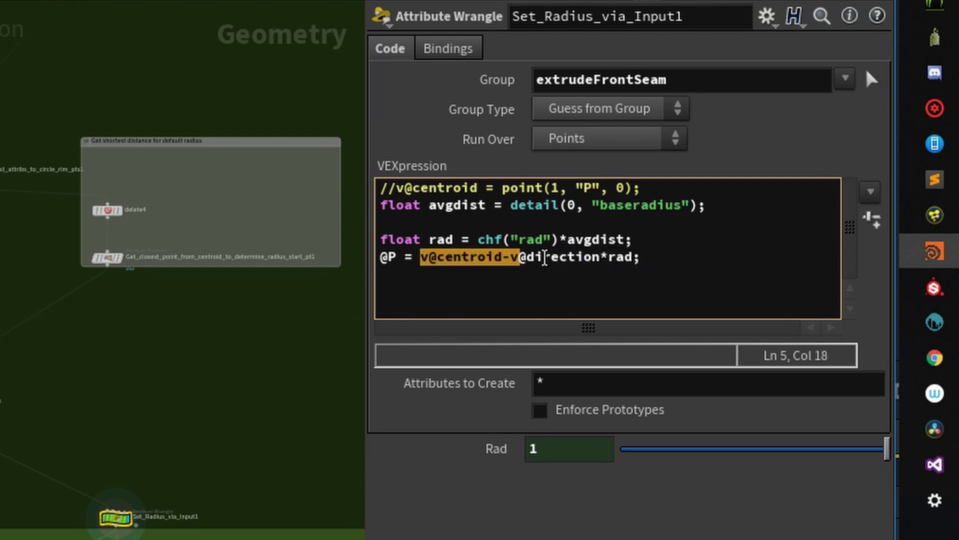
left_click(511, 257)
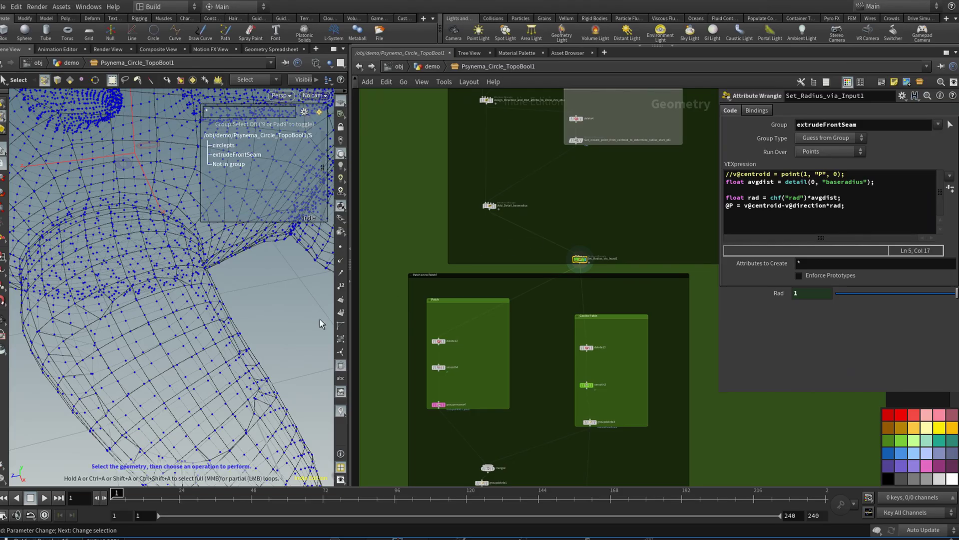
- Locate the Patch or no Patch? box below the circle math network, display its Use_Patch1 switch and inspect the resulting mesh
scroll(620, 230, "down", 8)
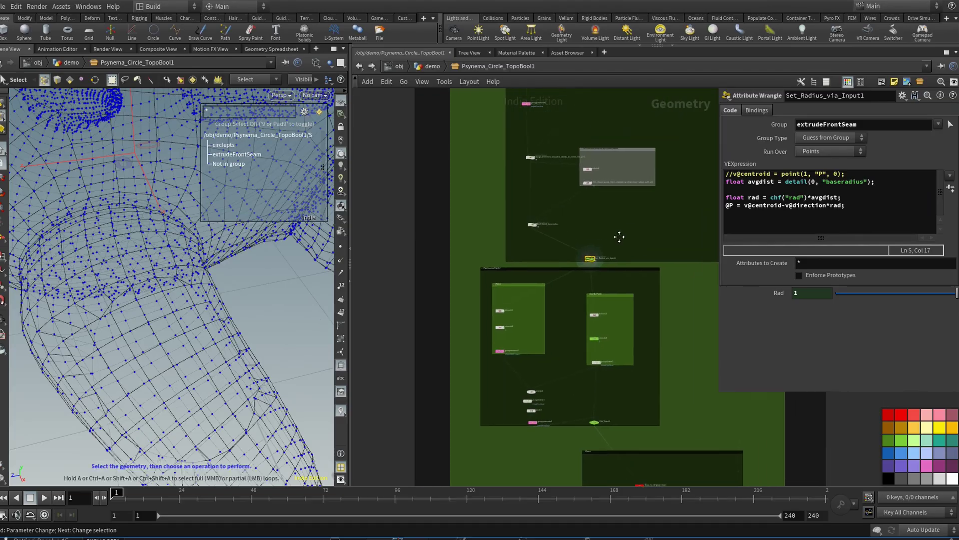
scroll(554, 289, "up", 3)
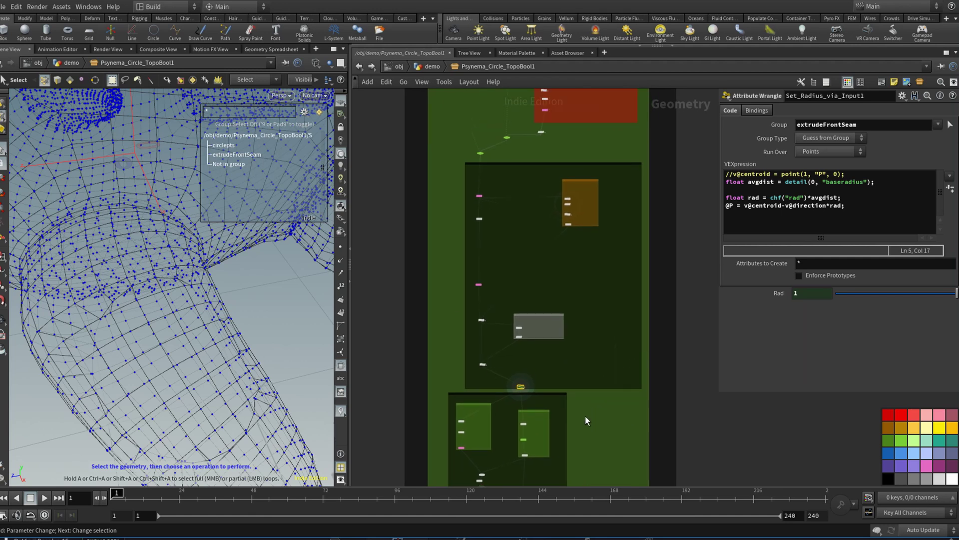
middle_click_drag(586, 417, 572, 265)
right_click_drag(572, 278, 637, 287)
middle_click_drag(546, 324, 672, 287)
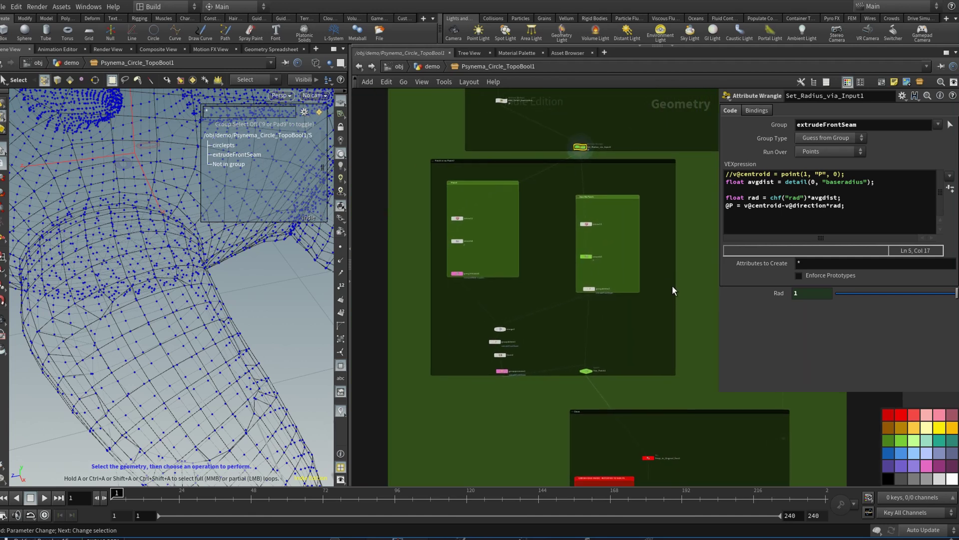
middle_click_drag(641, 319, 652, 321)
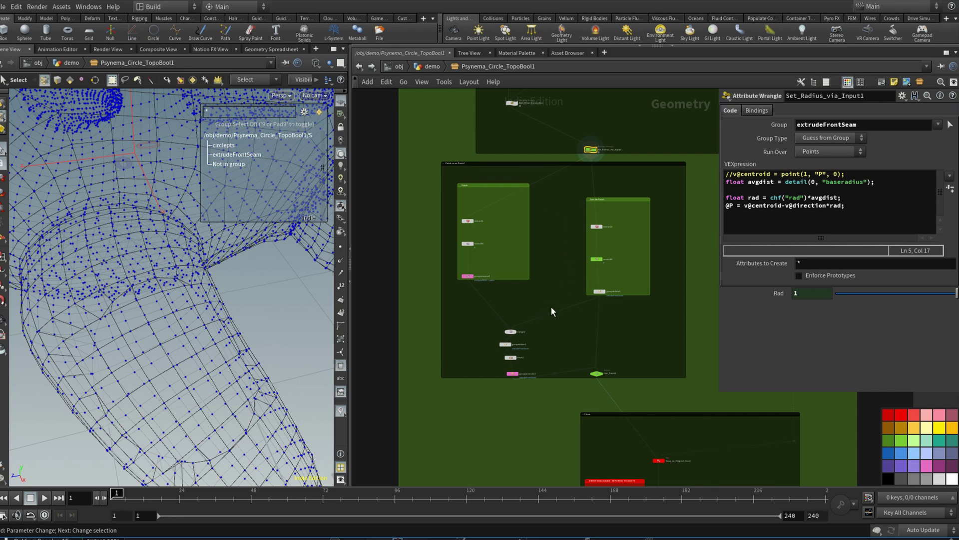
left_click(597, 374)
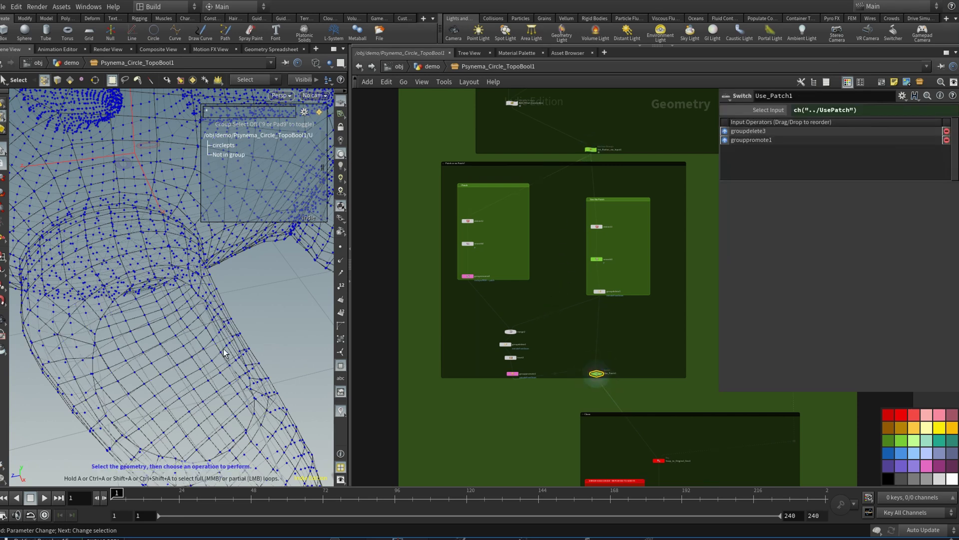
key("shift+w")
left_click_drag(228, 347, 259, 326, "alt")
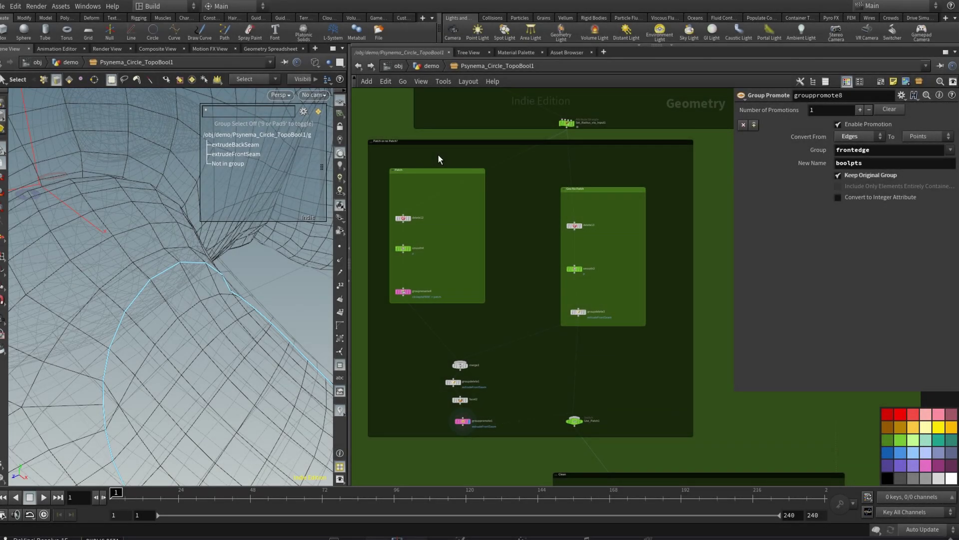
- Within the Patch or no Patch? box, display delete12 in the Patch branch and delete13 in the Geo No Patch branch with their parameters
middle_click_drag(705, 369, 744, 387)
left_click(434, 158)
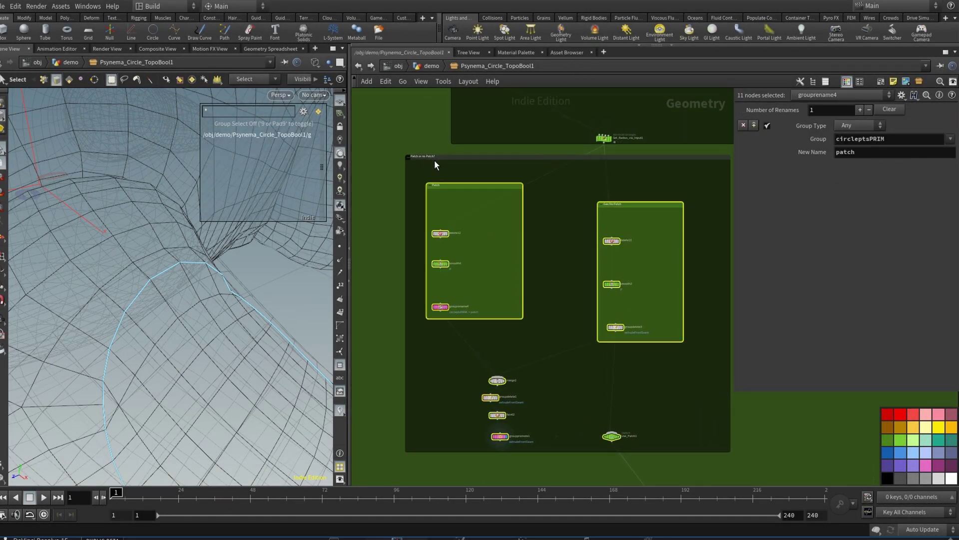
scroll(417, 169, "up", 2)
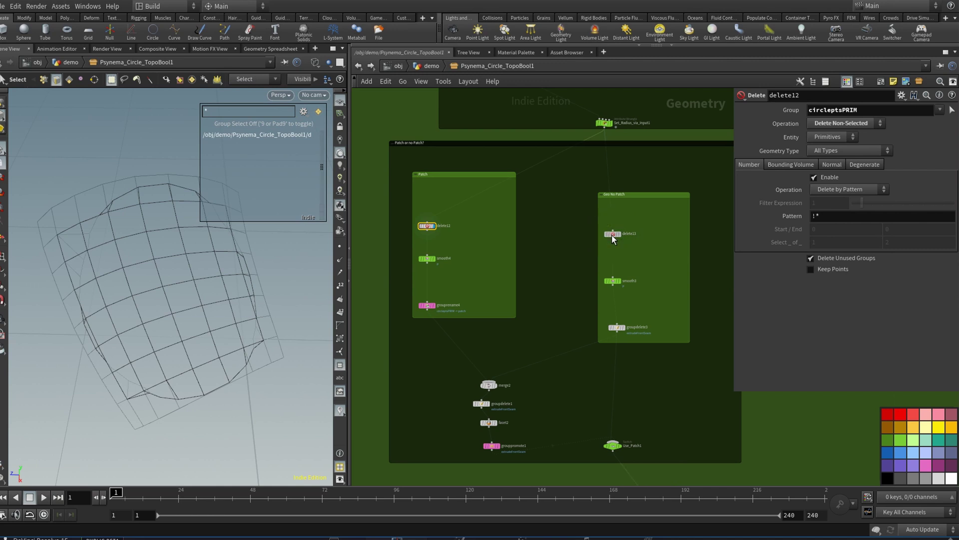
left_click(613, 236)
left_click(624, 224)
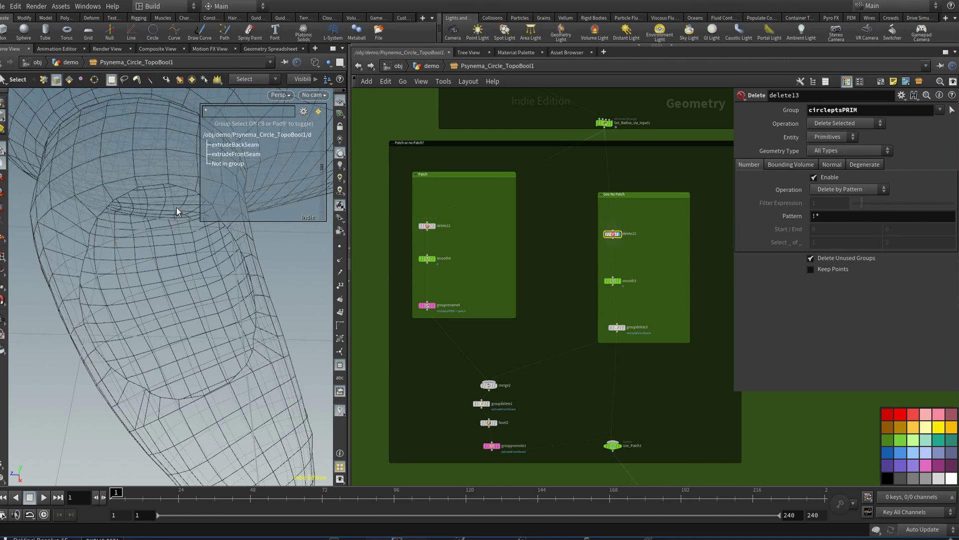
- Compare the mesh from delete13 in the Geo No Patch branch with the patch from delete12 in the Patch branch
key("Escape")
left_click_drag(129, 188, 100, 158)
key("s")
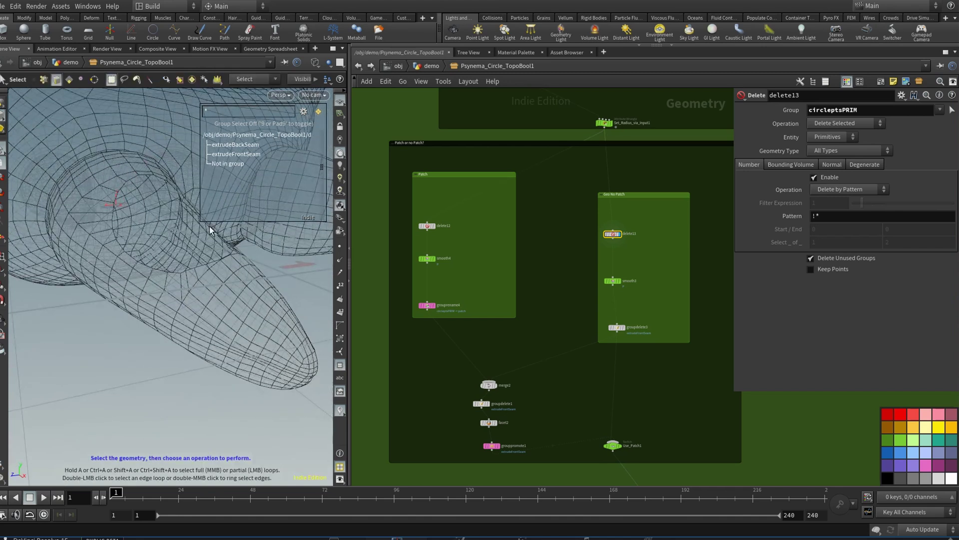
left_click(438, 215)
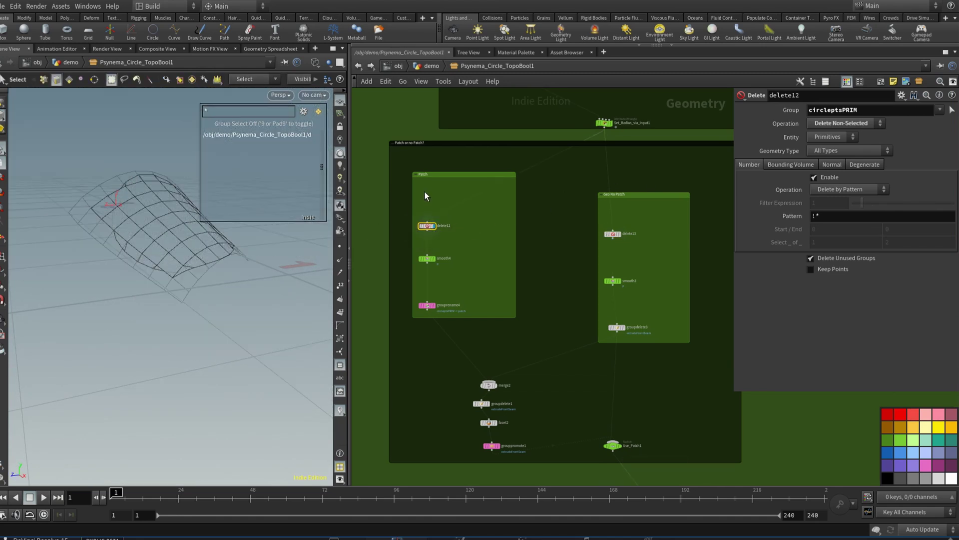
left_click_drag(150, 215, 154, 241)
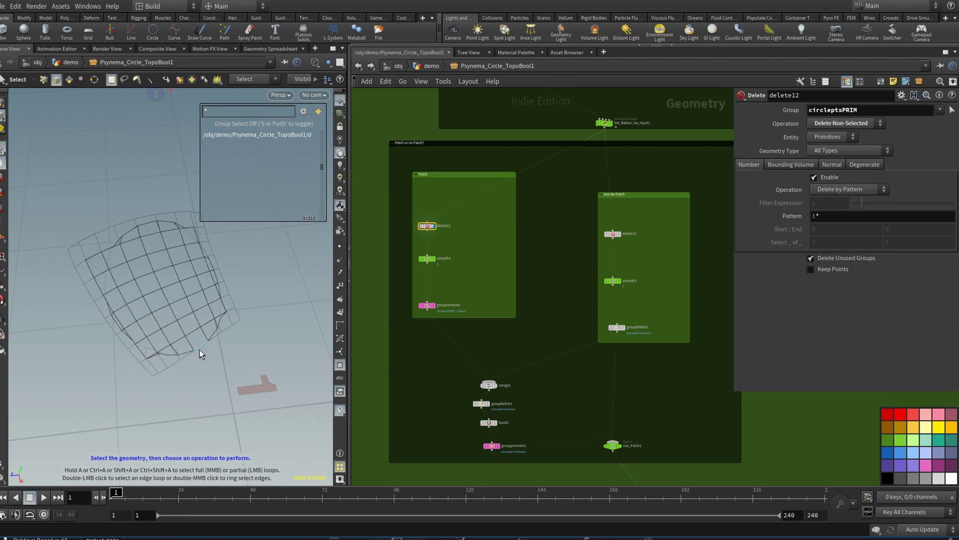
scroll(595, 250, "up", 3)
left_click(594, 209)
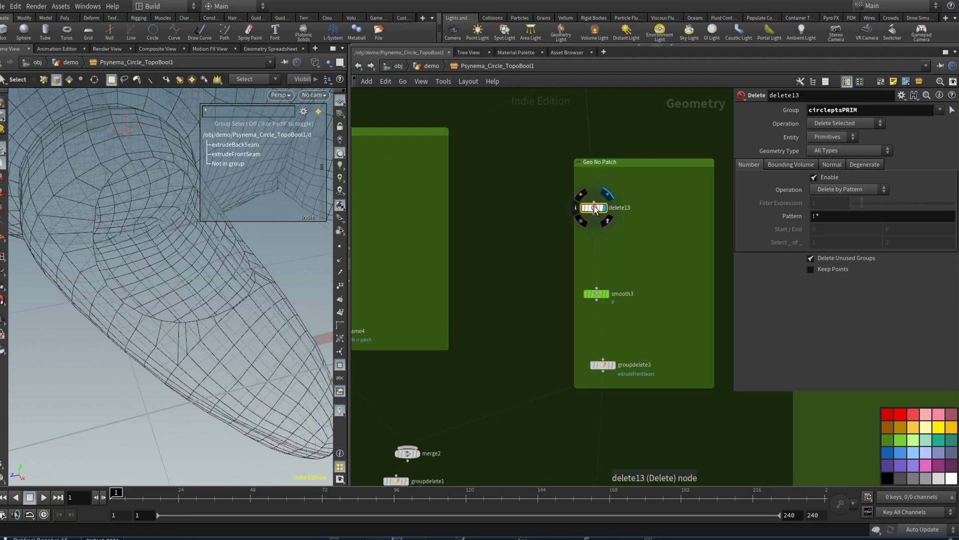
- Display smooth3 with its parameters, return to the Psynema_Circle_TopoBool1 node and widen the parameter area to read its labels
left_click(598, 293)
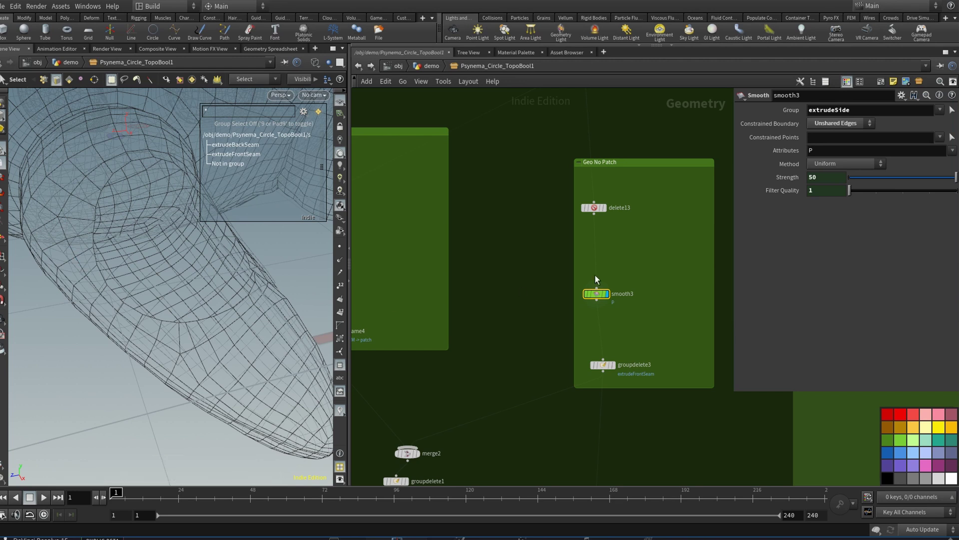
left_click(429, 66)
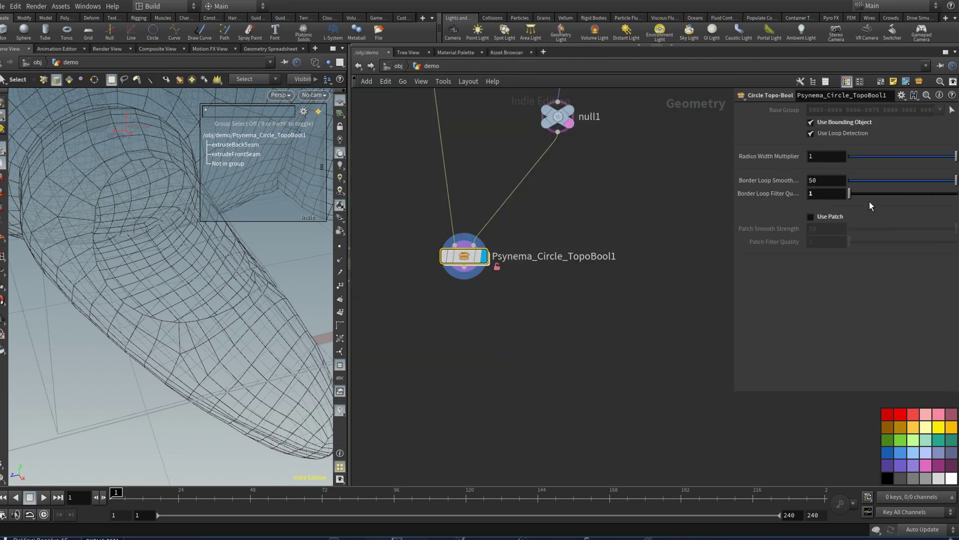
left_click_drag(734, 176, 631, 179)
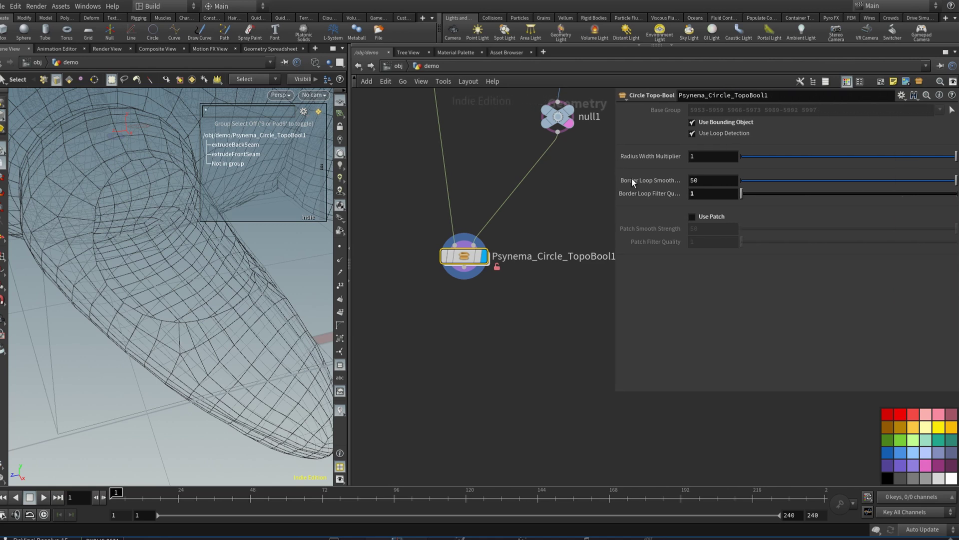
- Try different Border Loop smoothing strength and Border Loop Filter Quality amounts on Psynema_Circle_TopoBool1
left_click_drag(780, 180, 958, 200)
mouse_move(756, 193)
left_mouse_down()
mouse_move(892, 199)
mouse_move(760, 191)
left_mouse_up()
left_click_drag(761, 193, 777, 193)
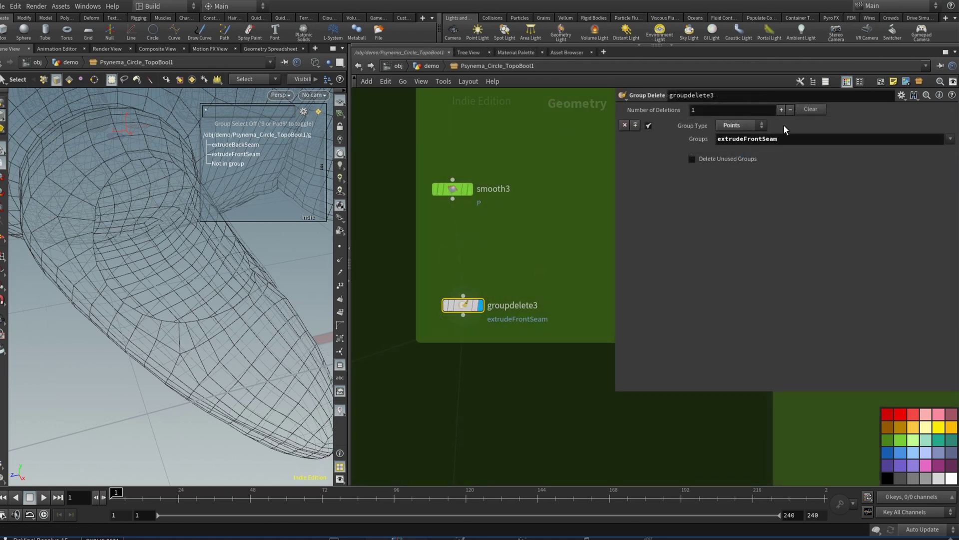
- Display delete12 in the Patch branch and review its circleptsPRIM group and Delete Non-Selected settings
scroll(560, 226, "down", 5)
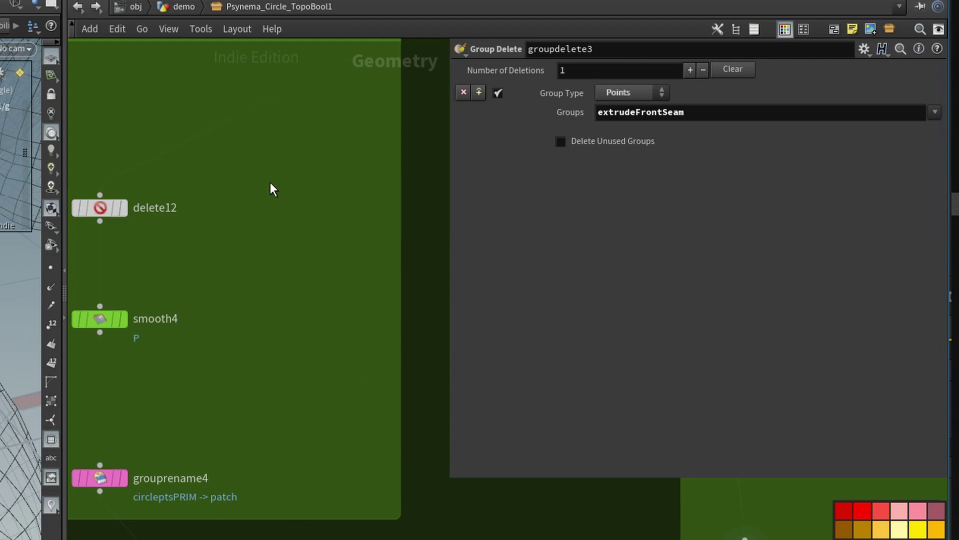
middle_click_drag(270, 182, 360, 250)
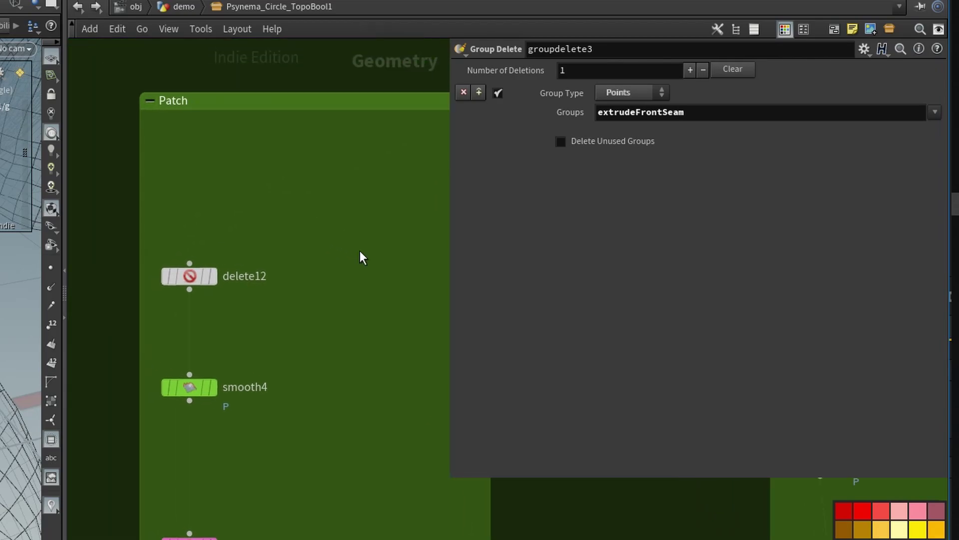
left_click(185, 280)
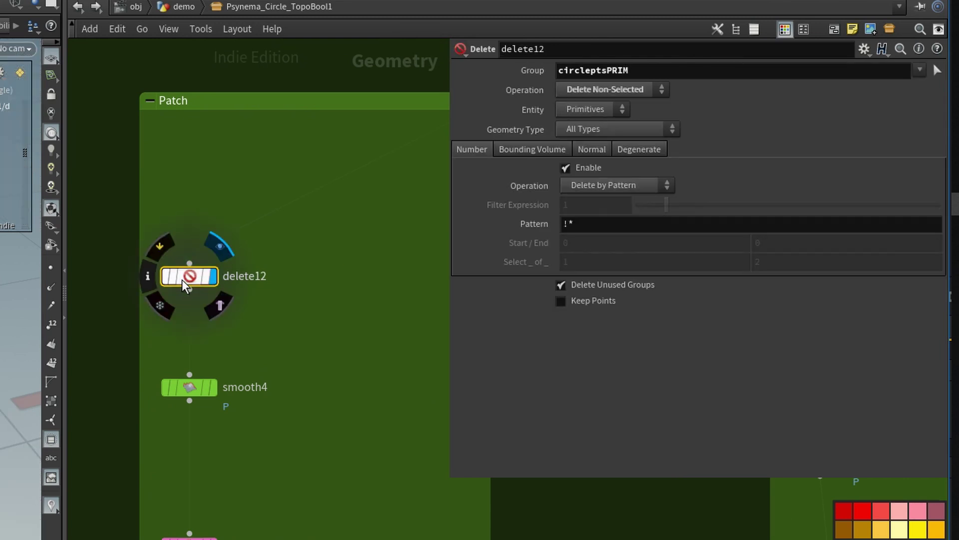
middle_click_drag(321, 289, 381, 198)
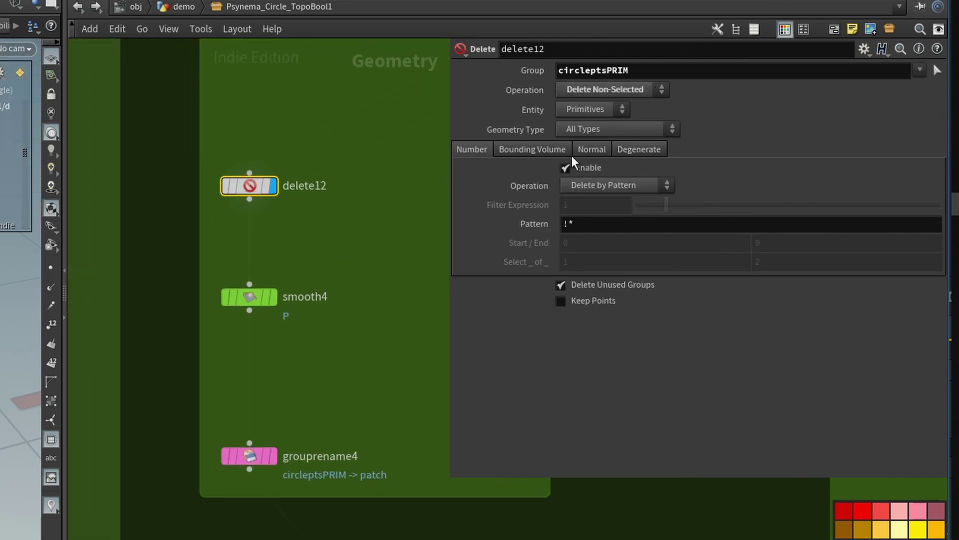
scroll(321, 253, "up", 3)
- Display smooth4 below delete12, show its parameters and inspect the smoothed patch in the viewport
mouse_move(244, 311)
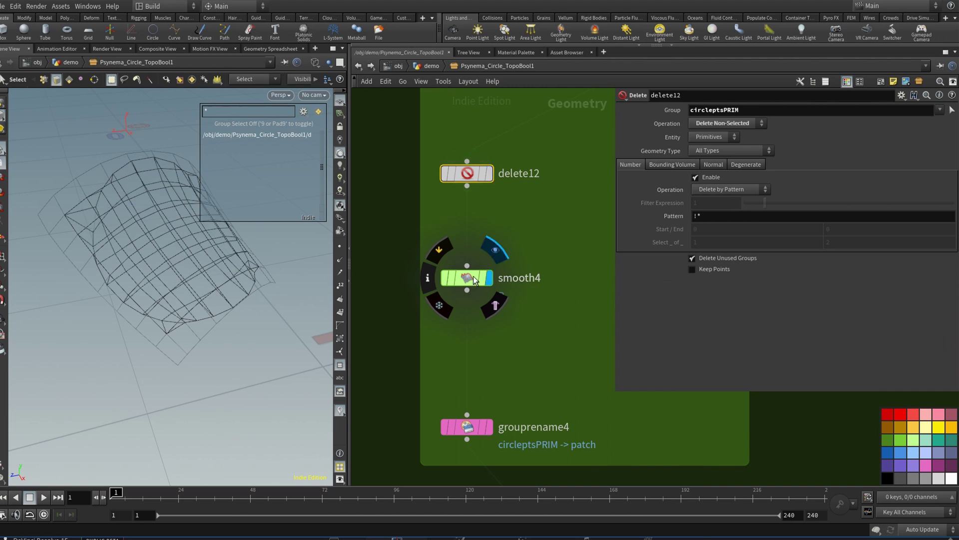
left_click(469, 280)
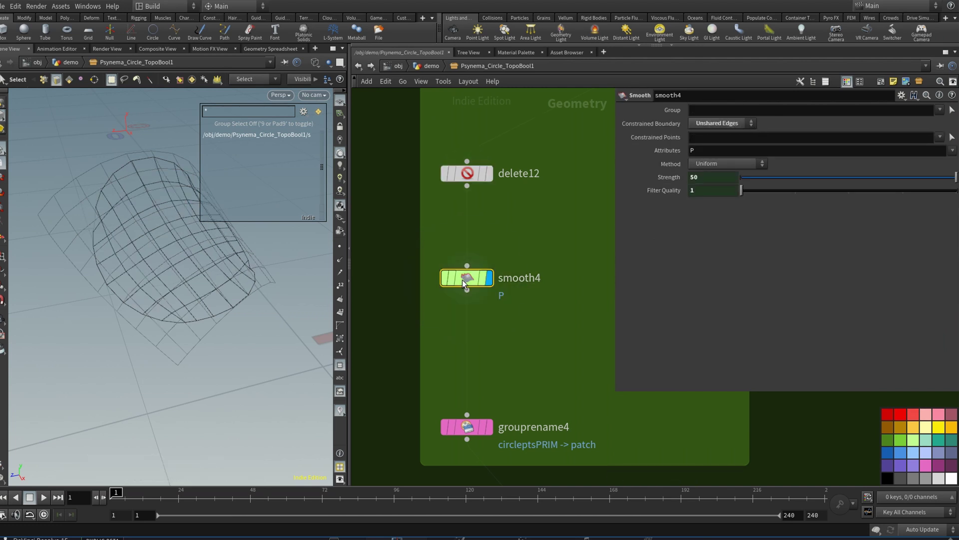
key("Escape")
left_click_drag(181, 266, 236, 247)
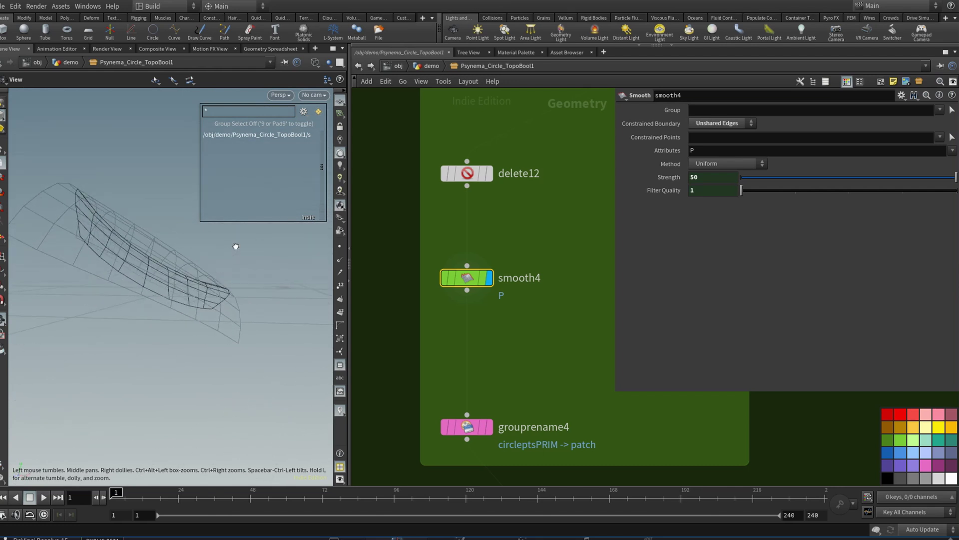
- Bypass smooth4 to examine the unsmoothed patch and its Unshared Edges constraint, and re-enable the node
mouse_move(473, 283)
left_click(445, 247)
left_click(444, 247)
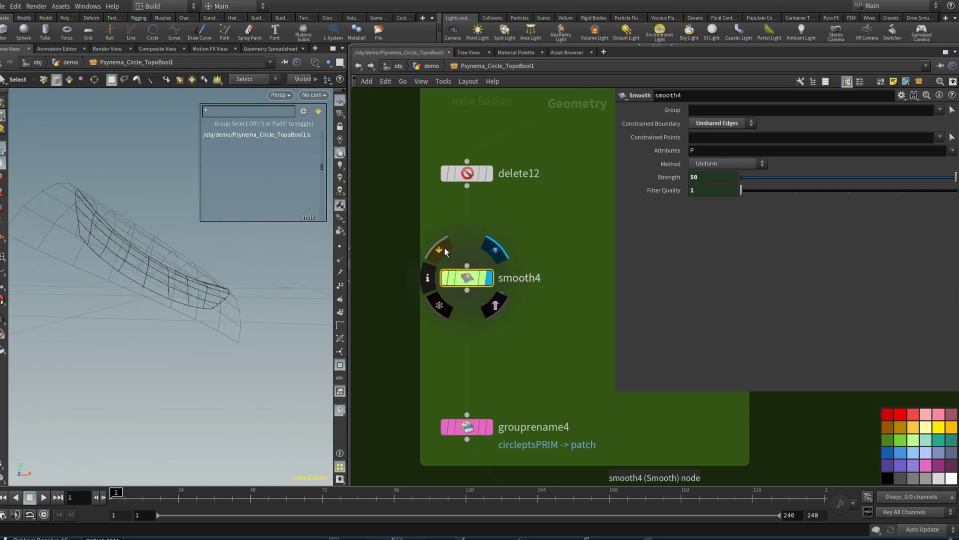
left_click(444, 247)
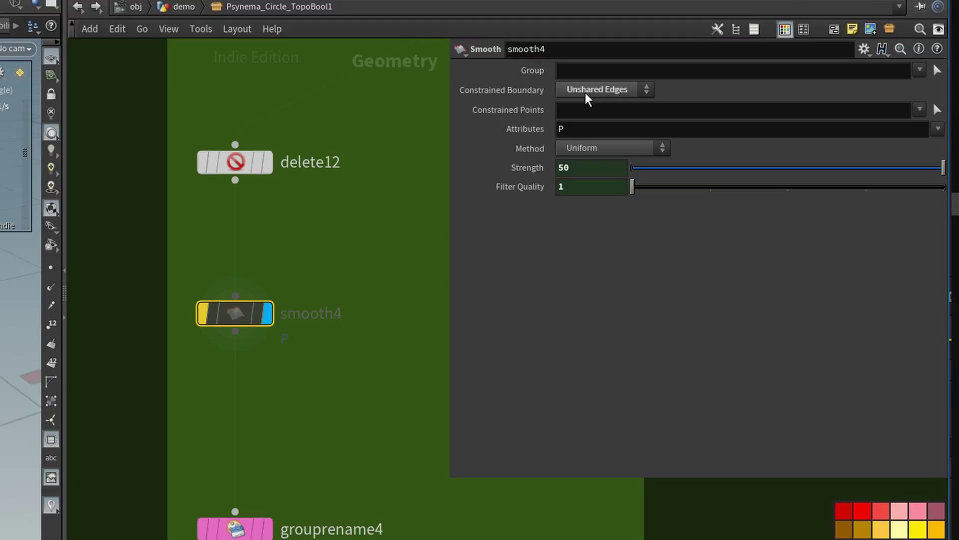
mouse_move(211, 295)
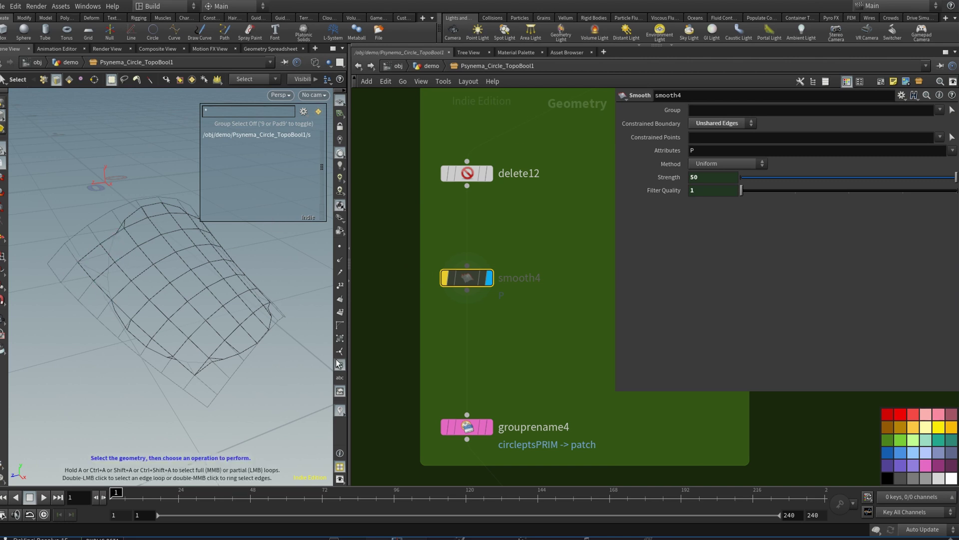
mouse_move(458, 276)
left_click(436, 254)
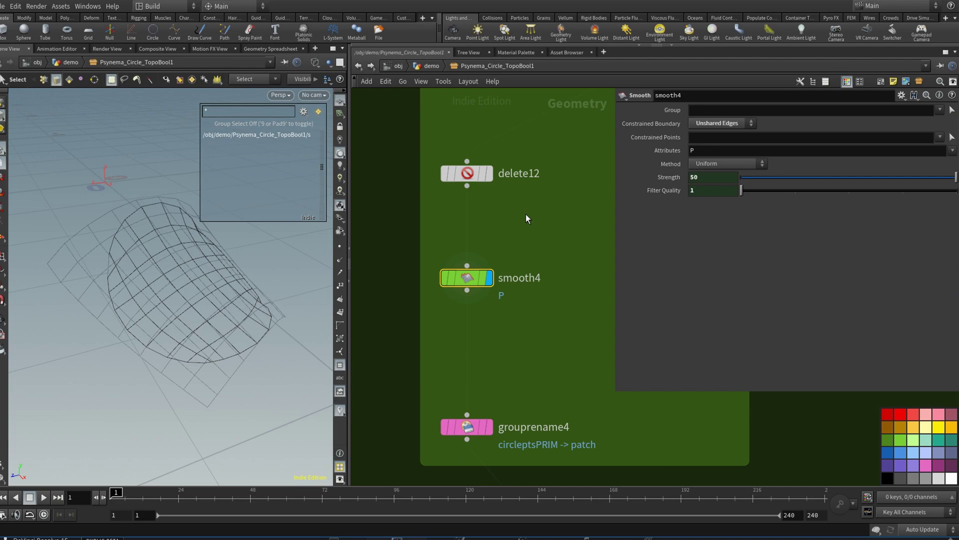
- Enable Use Patch on the Psynema_Circle_TopoBool1 node and set Patch Smooth Strength to 0
left_click(431, 66)
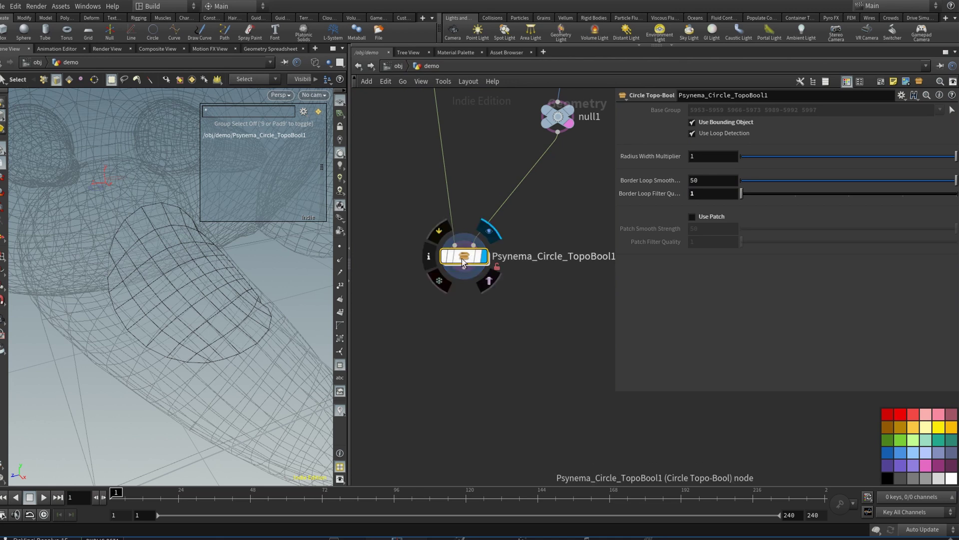
left_click(692, 218)
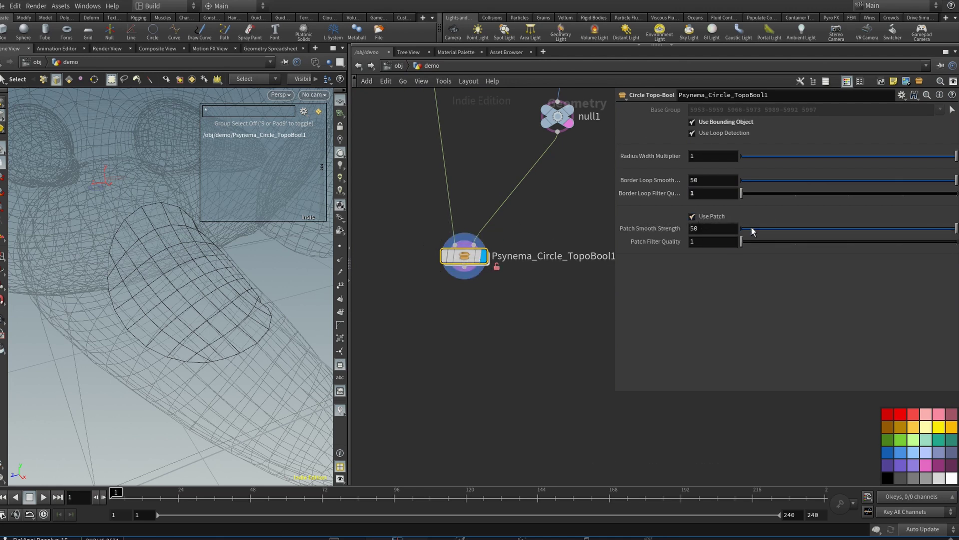
left_click_drag(751, 227, 712, 220)
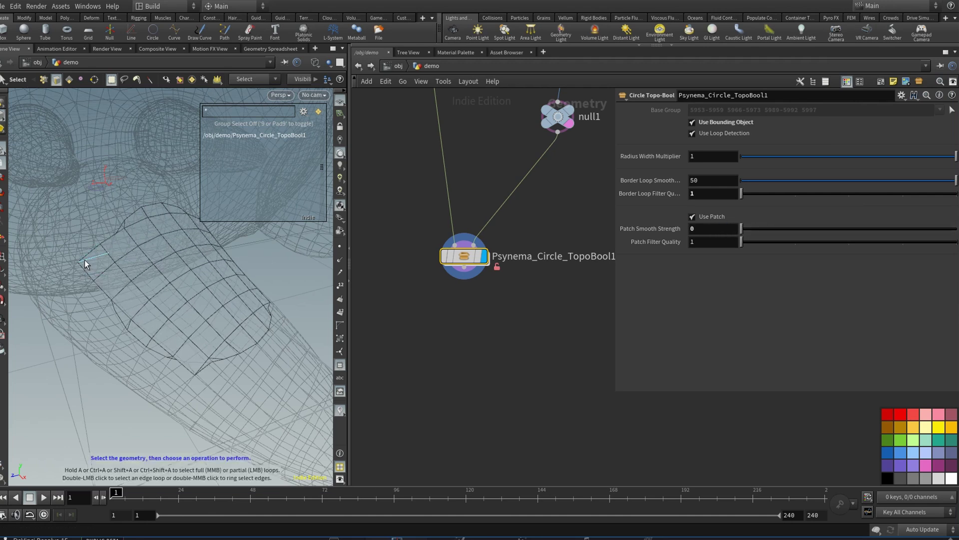
- Test intermediate Patch Smooth Strength values while inspecting the patch's curvature from the side, and set the strength to 50
mouse_move(765, 228)
left_mouse_down()
mouse_move(880, 236)
mouse_move(760, 234)
mouse_move(926, 231)
mouse_move(762, 229)
mouse_move(783, 229)
left_mouse_up()
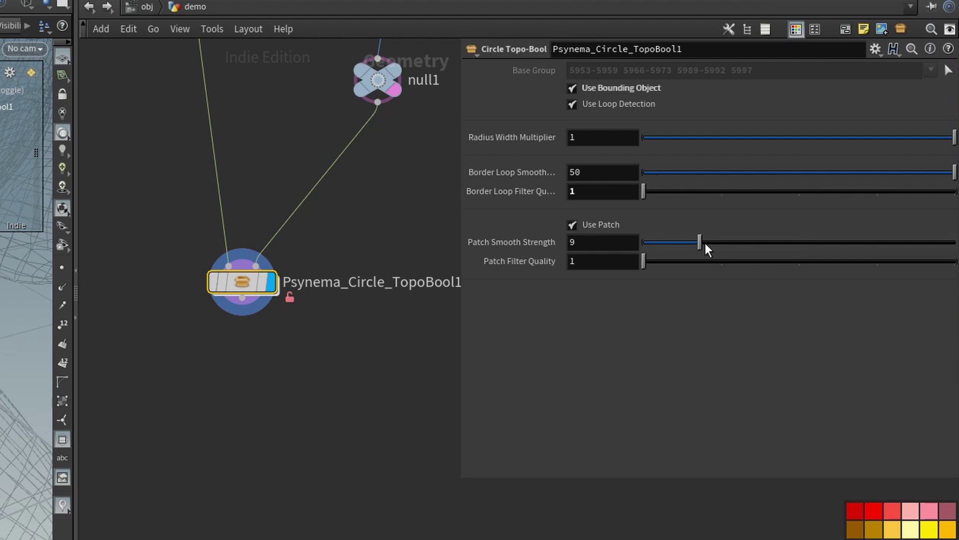
left_click_drag(706, 243, 957, 244)
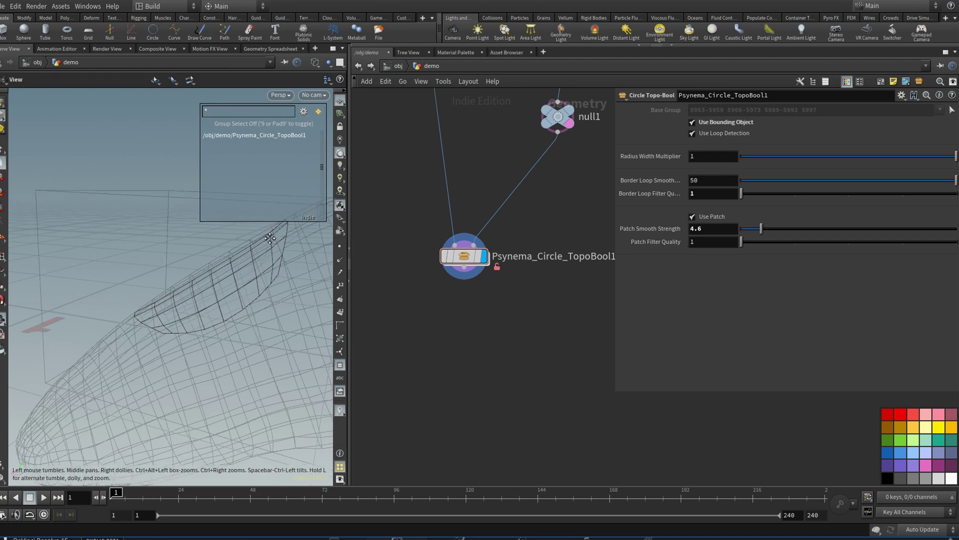
middle_click_drag(270, 239, 259, 246, "alt")
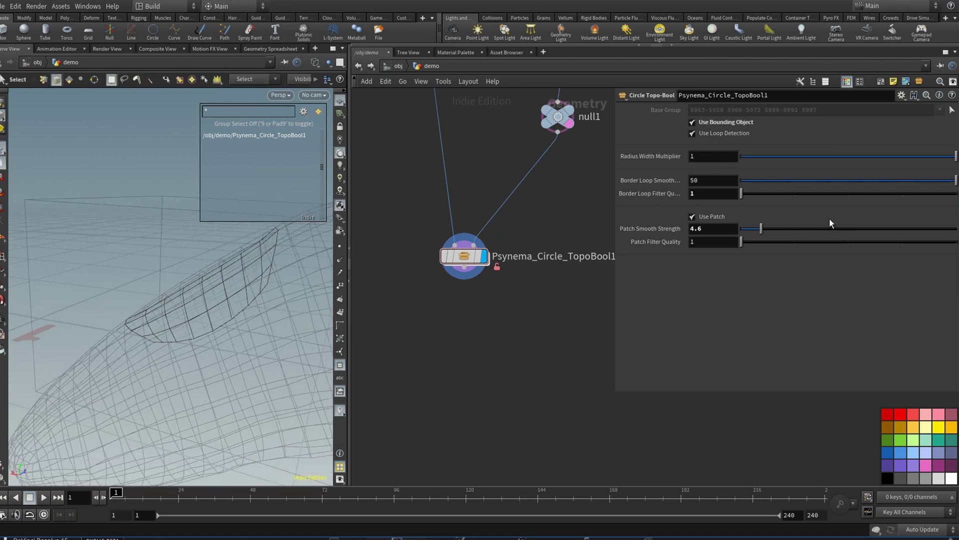
left_click_drag(830, 228, 958, 228)
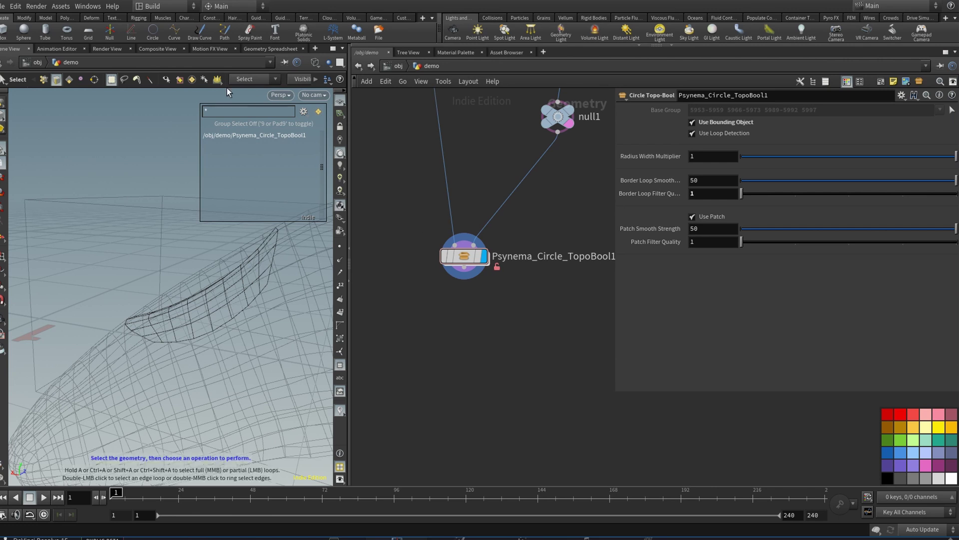
- Inside the tool's network, review grouprename4's rename of circleptsPRIM to patch and show the Use_Patch1 switch's parameters
double_click(464, 257)
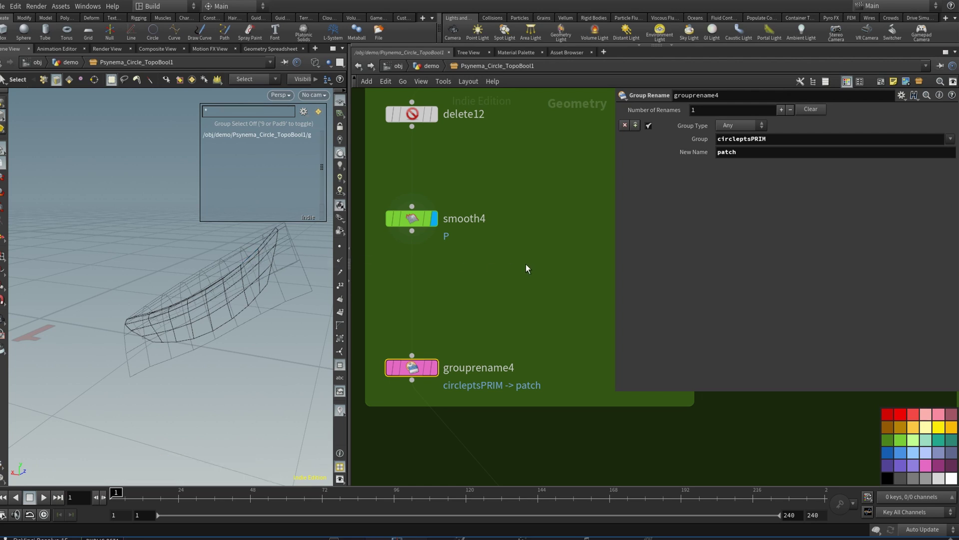
right_click_drag(526, 264, 527, 272)
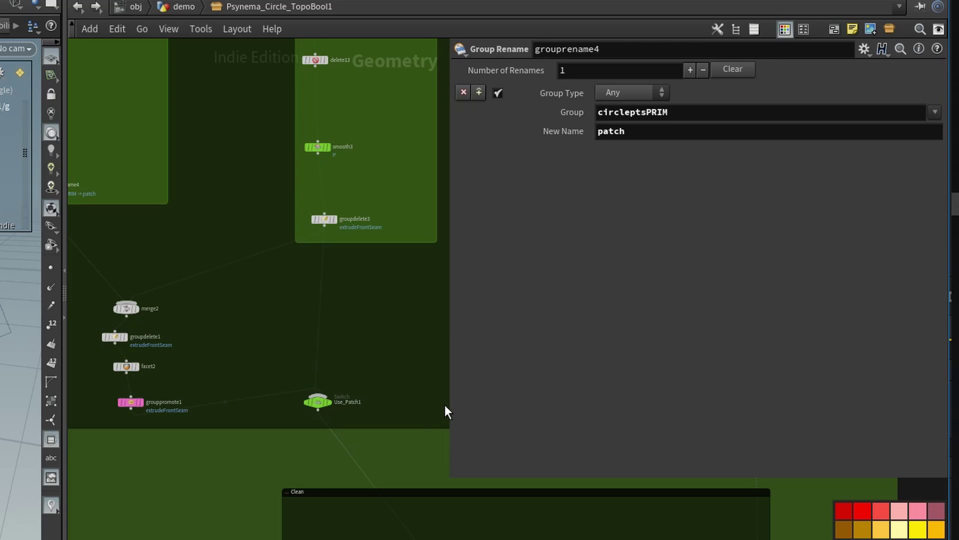
left_click_drag(449, 405, 522, 397)
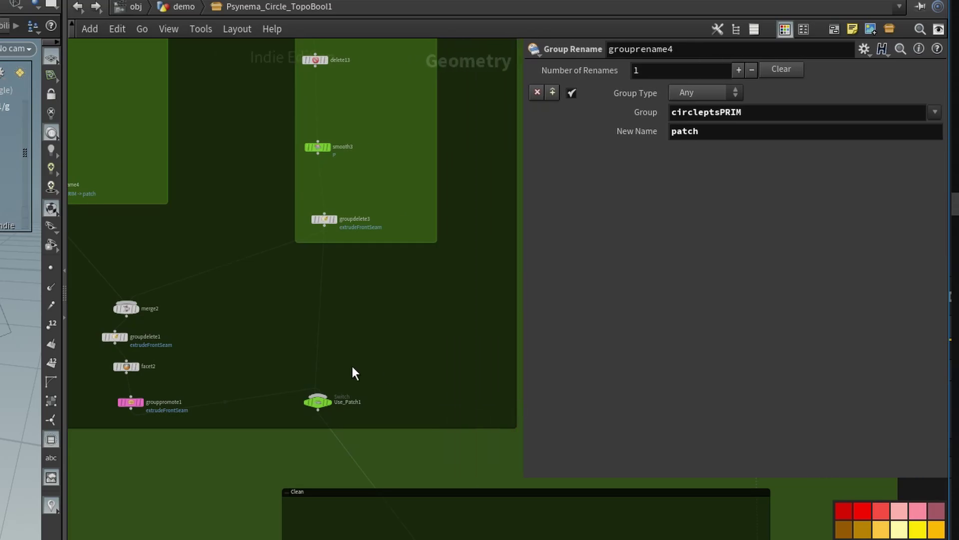
middle_click_drag(353, 364, 437, 356)
right_click_drag(438, 354, 489, 346)
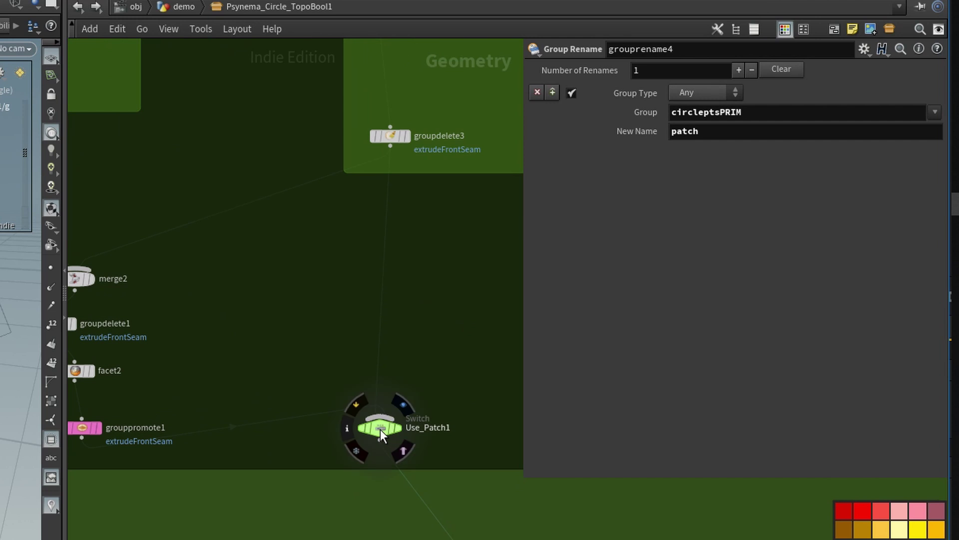
left_click(379, 424)
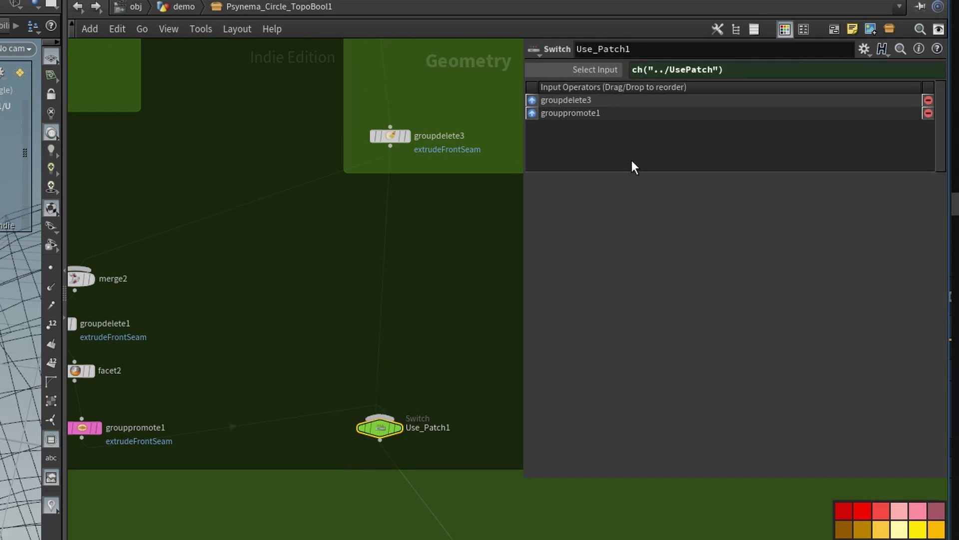
- Return to the tool node and toggle Use Patch off and on again to demonstrate the option driving the switch
left_click(177, 7)
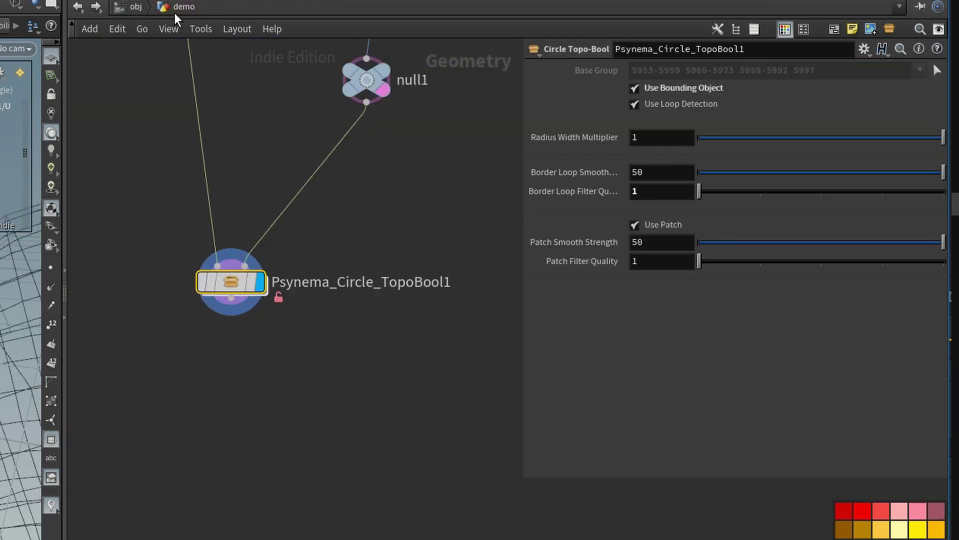
left_click(636, 227)
left_click(636, 226)
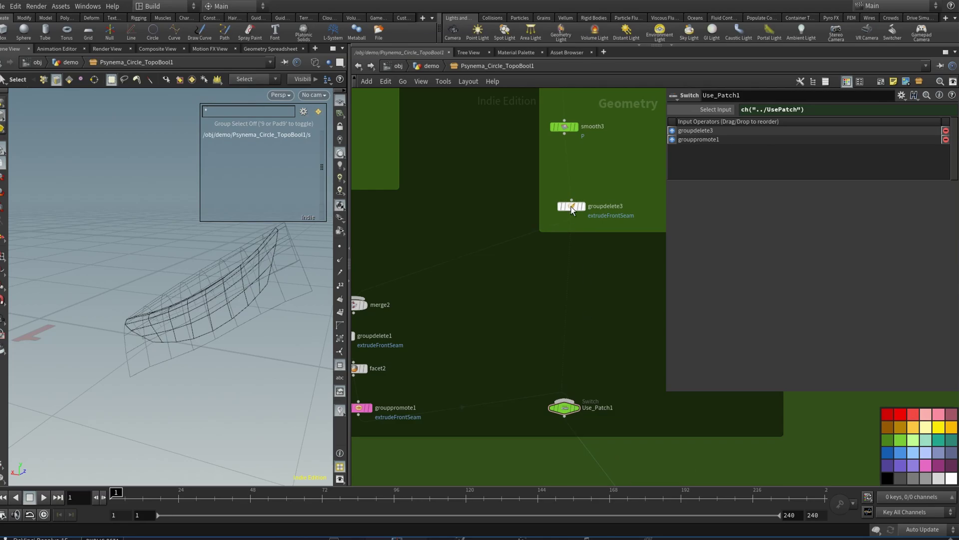
- Display groupdelete3 in the Geo No Patch branch, the first input of the Use_Patch1 switch, with its parameters
left_click(582, 206)
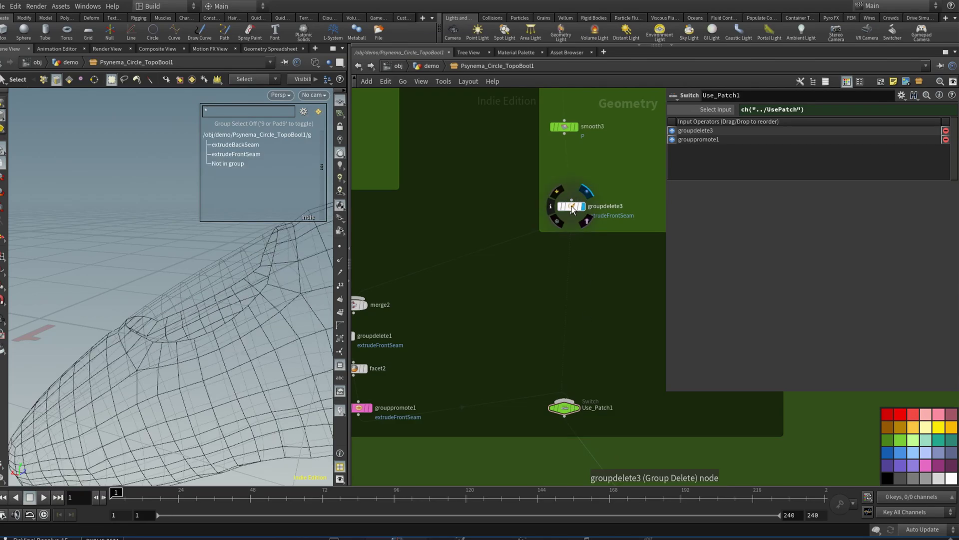
left_click(570, 207)
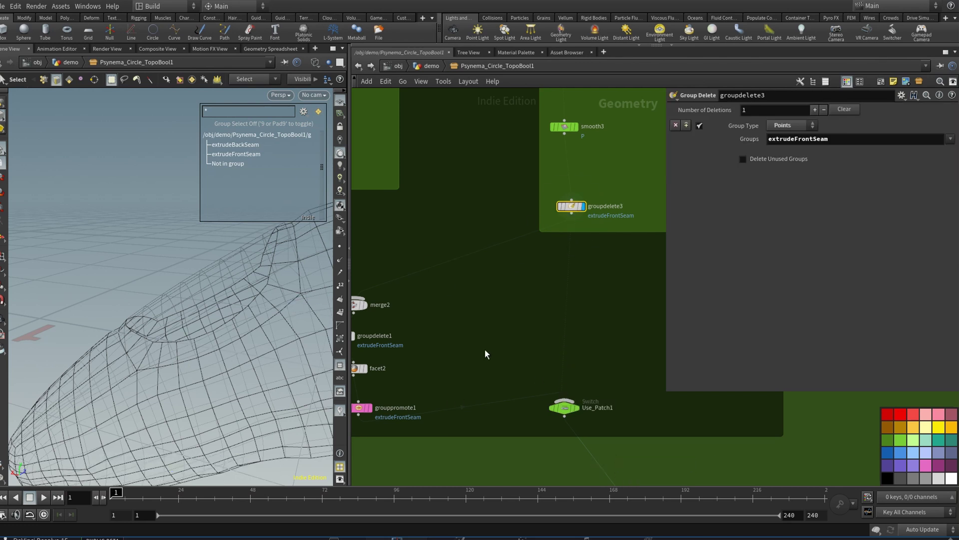
- Display merge2 below the two branches and show groupdelete1's parameters for deleting the extrudeFrontSeam edge group
middle_click_drag(487, 352, 612, 336)
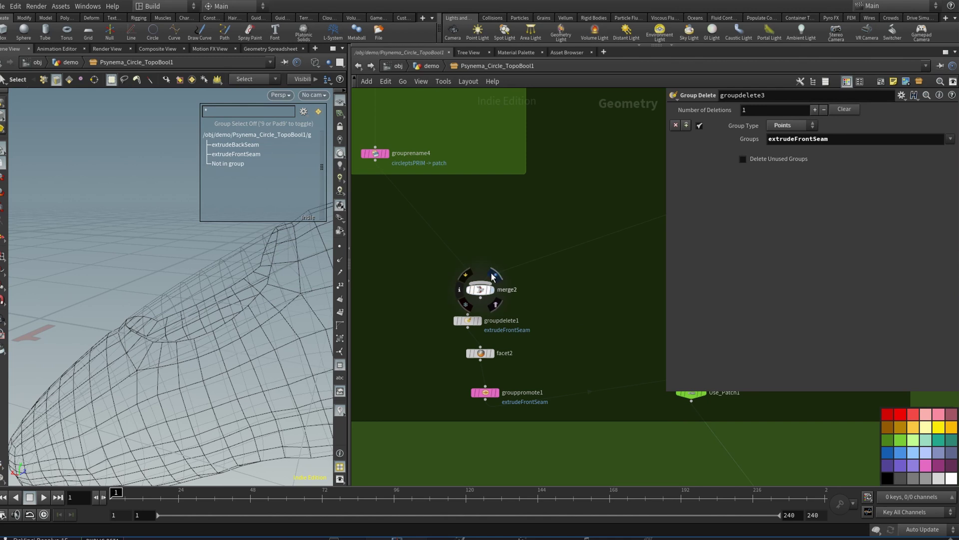
left_click(495, 276)
middle_click_drag(580, 277, 495, 310)
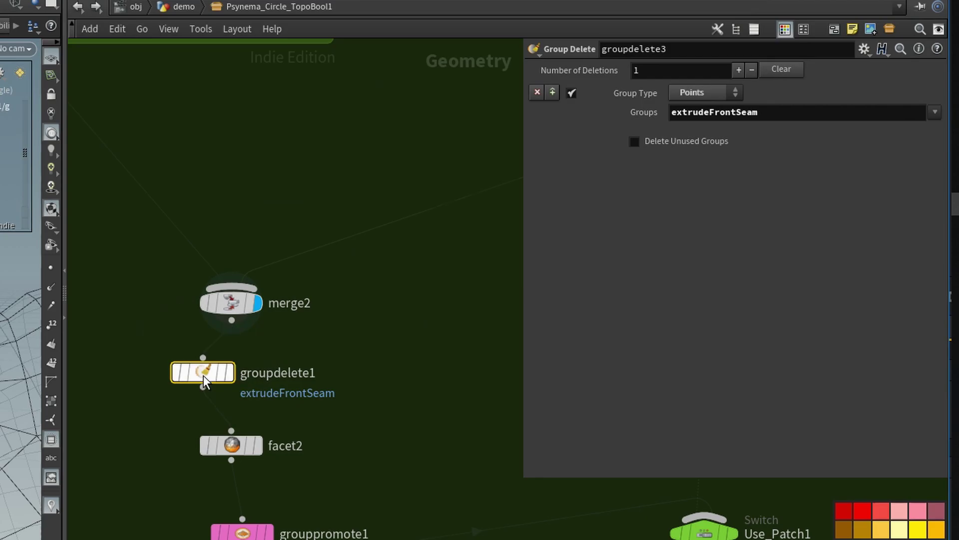
left_click(203, 376)
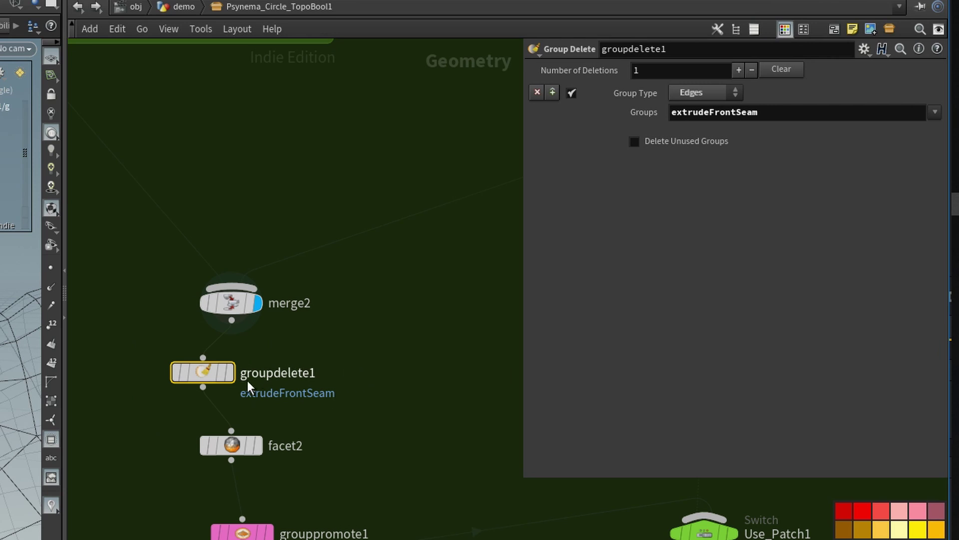
mouse_move(244, 382)
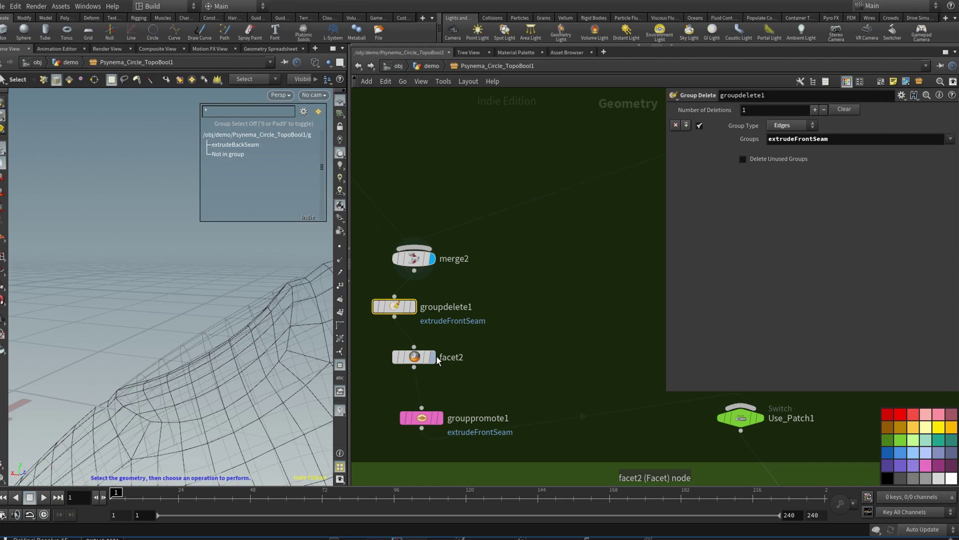
- Display facet2 with its Consolidate Points Fast settings and review it against merge2 and groupdelete1 above it
mouse_move(256, 448)
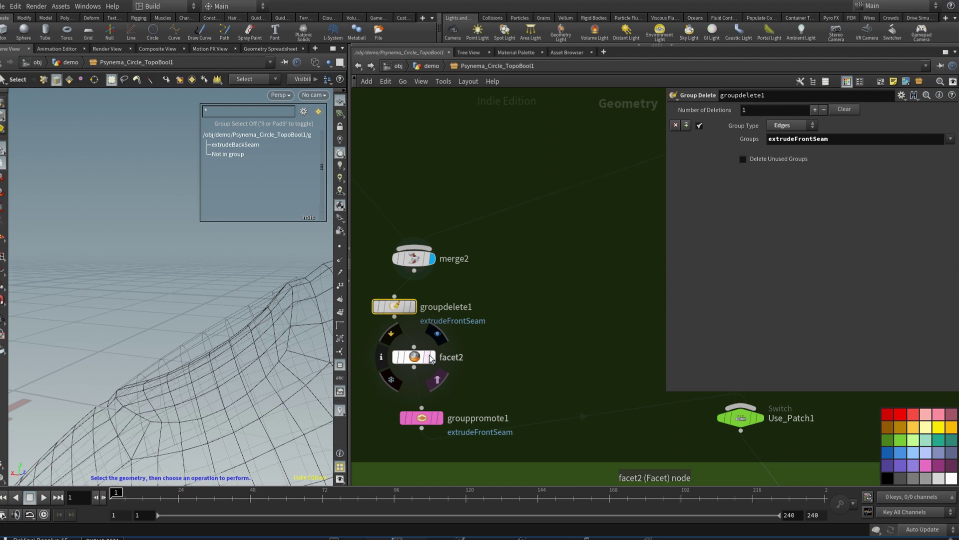
left_click(445, 335)
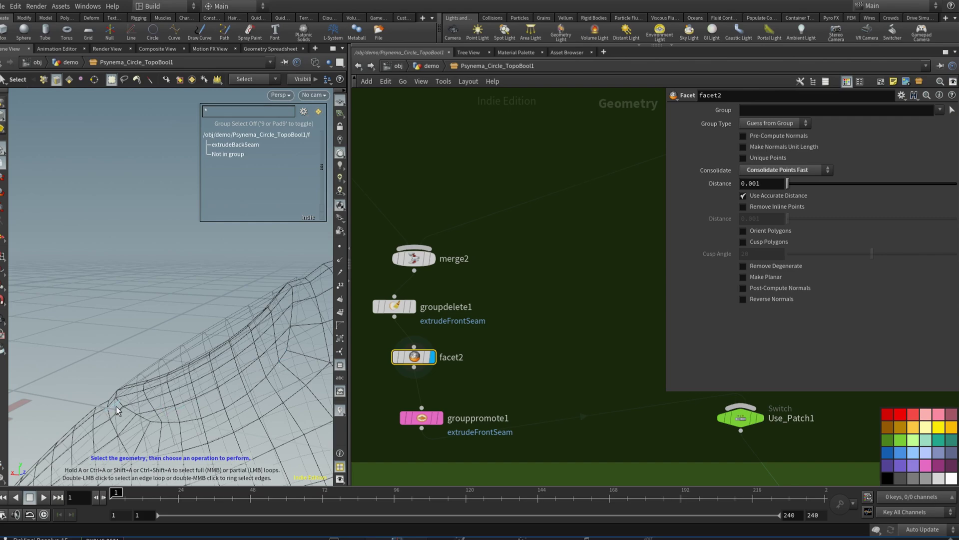
left_click(435, 417)
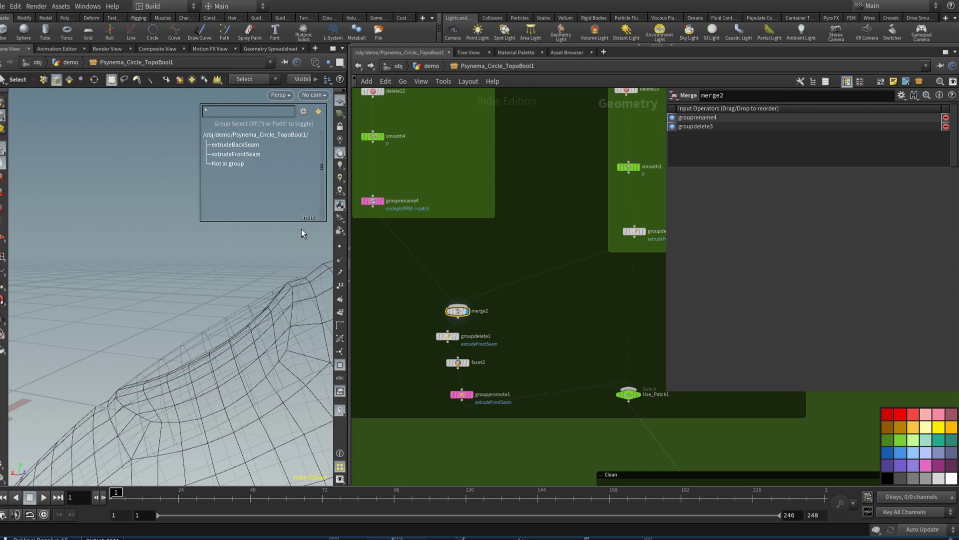
left_click(462, 364)
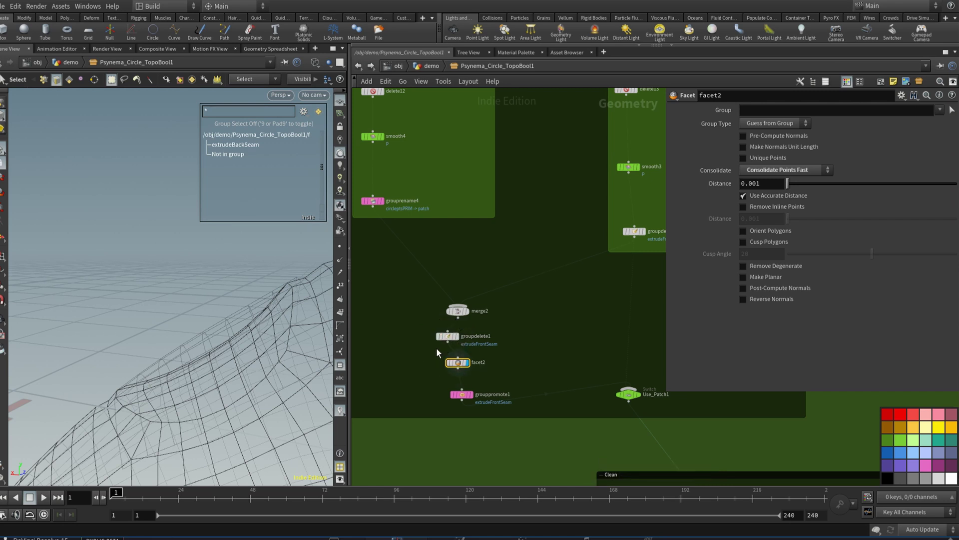
left_click(450, 337)
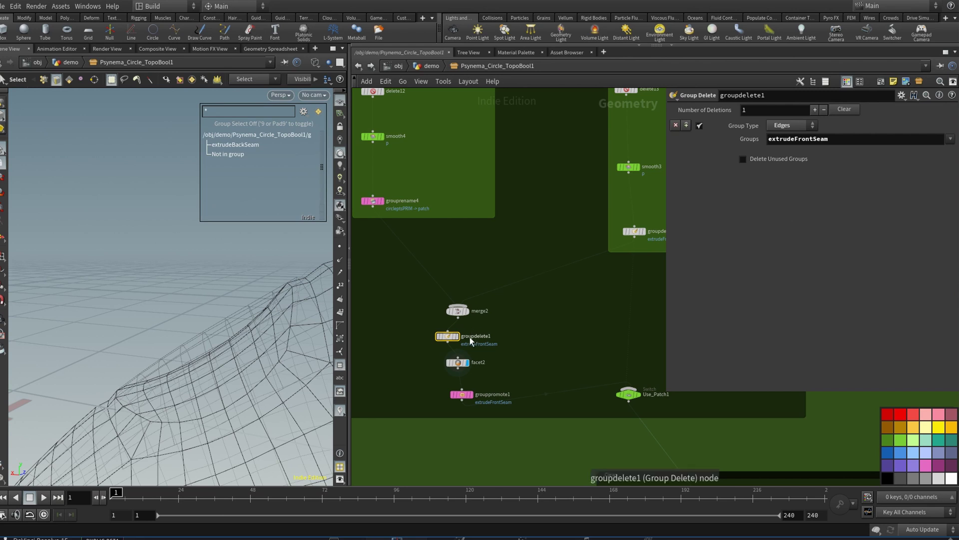
left_click(458, 364)
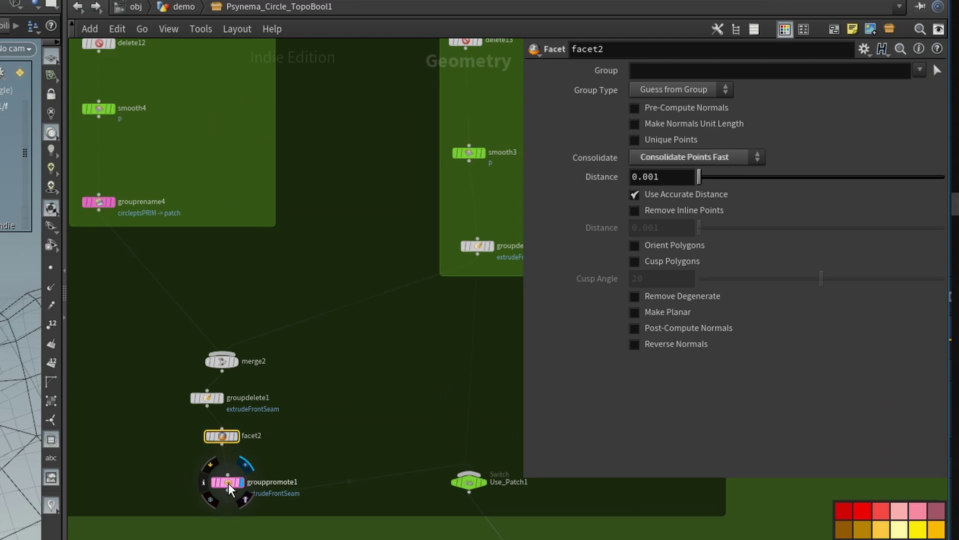
- Show grouppromote1's points-to-edges promotion of extrudeFrontSeam and follow the network past the Use_Patch1 switch to the Clean box
left_click(227, 483)
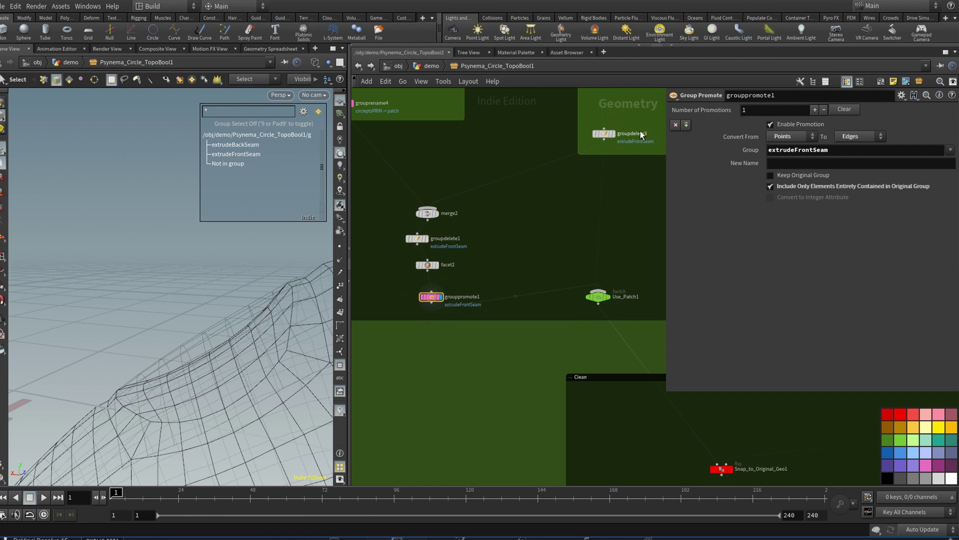
scroll(541, 235, "down", 5)
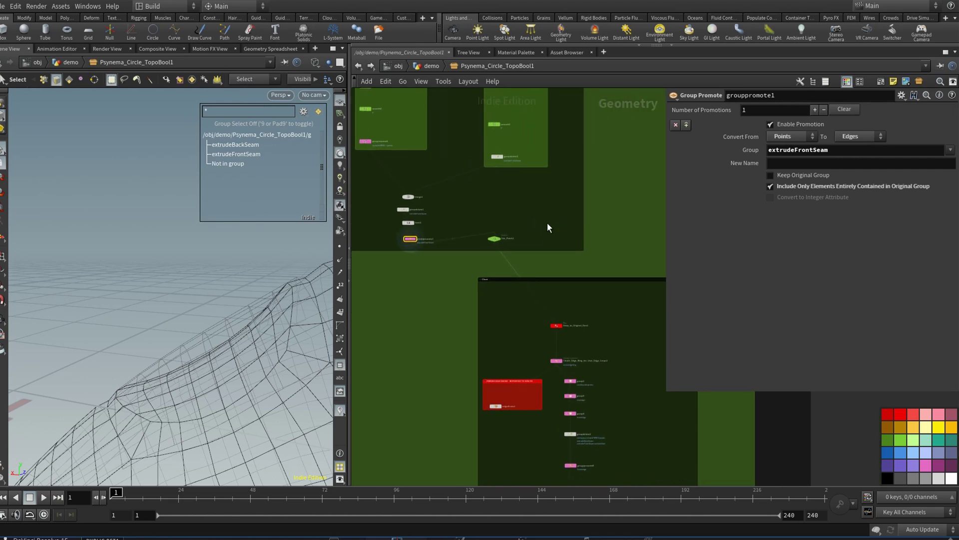
mouse_move(504, 231)
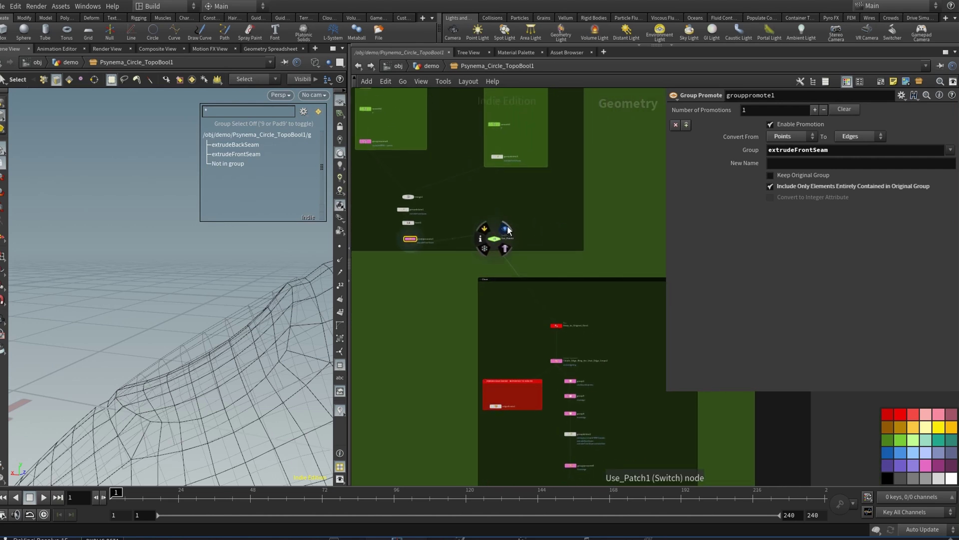
middle_click_drag(568, 280, 502, 155)
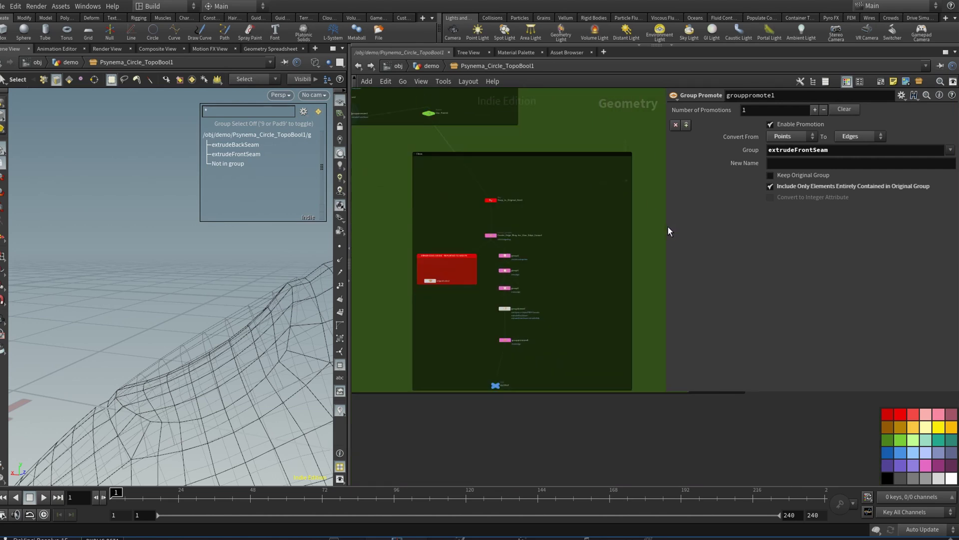
- Widen the network view and display the Snap_to_Original_Geo1 Ray node in the Clean box with its parameters
left_click_drag(667, 226, 719, 226)
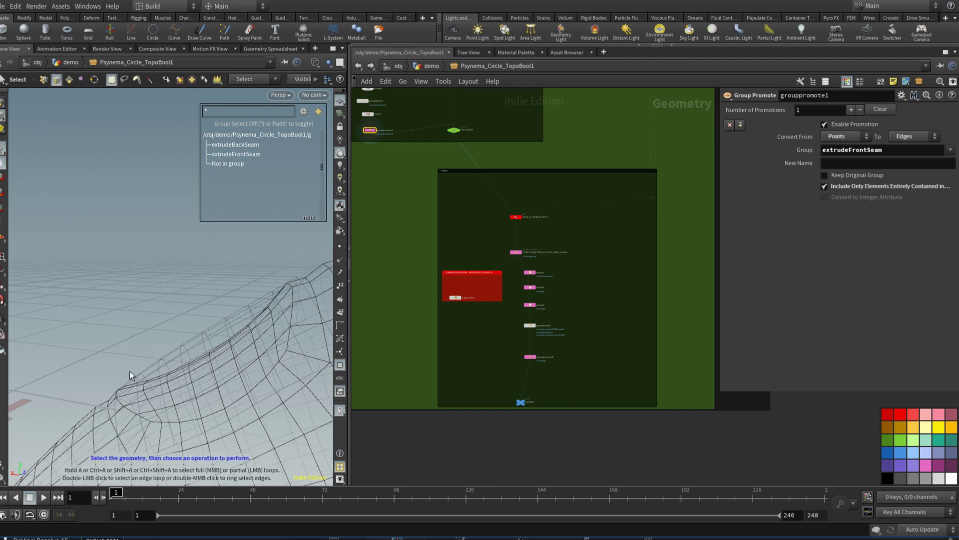
left_click_drag(116, 337, 115, 331, "alt")
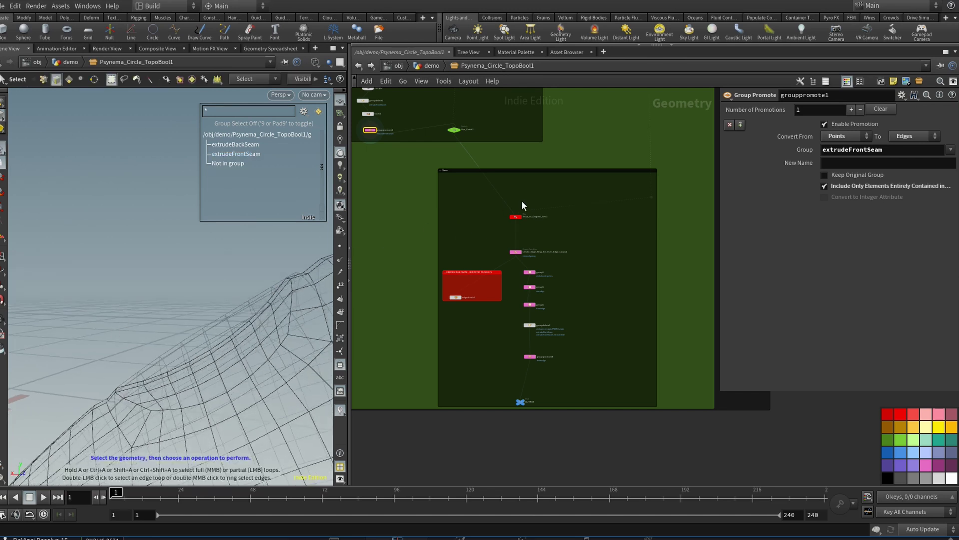
scroll(543, 227, "up", 5)
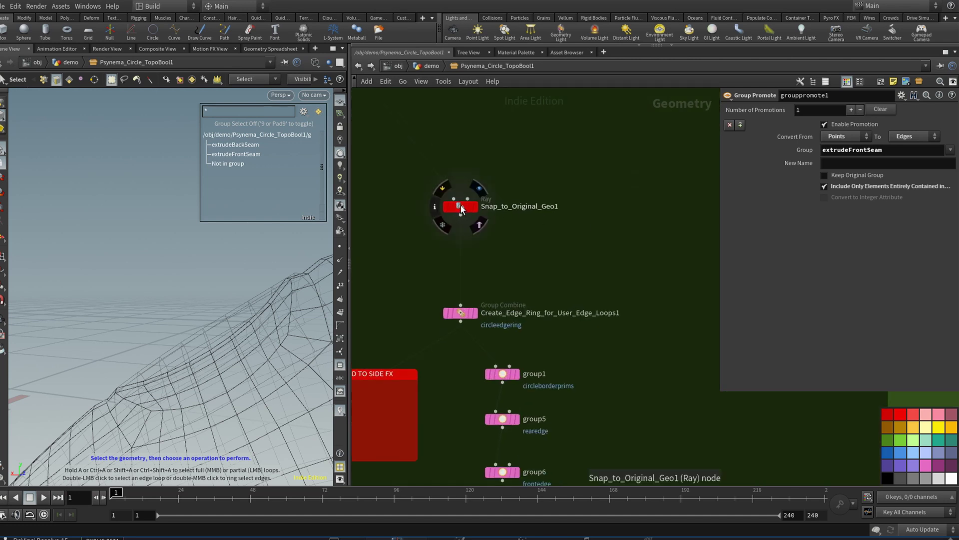
left_click(477, 191)
left_click(463, 208)
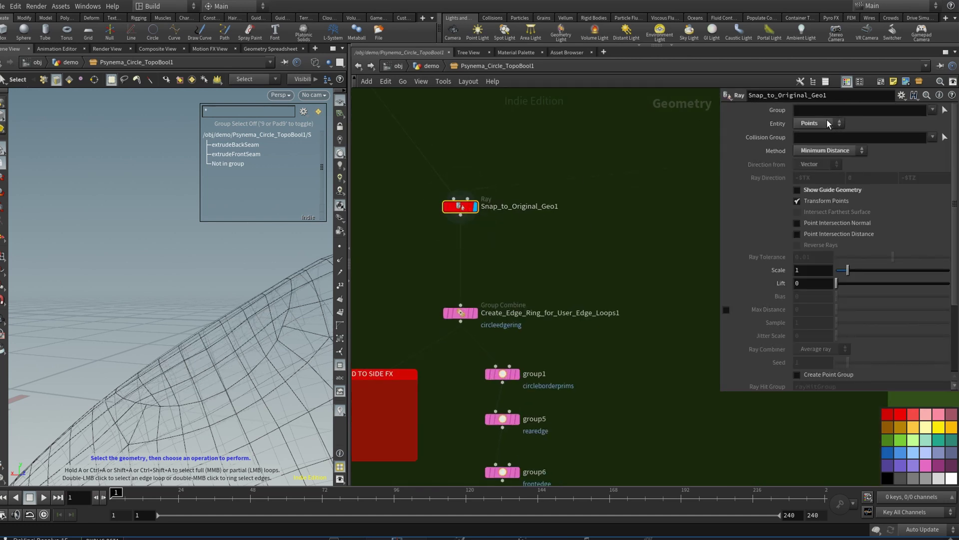
- Trace the network upstream from Snap_to_Original_Geo1 to group4 to examine where the original geometry comes from
scroll(699, 205, "down", 4)
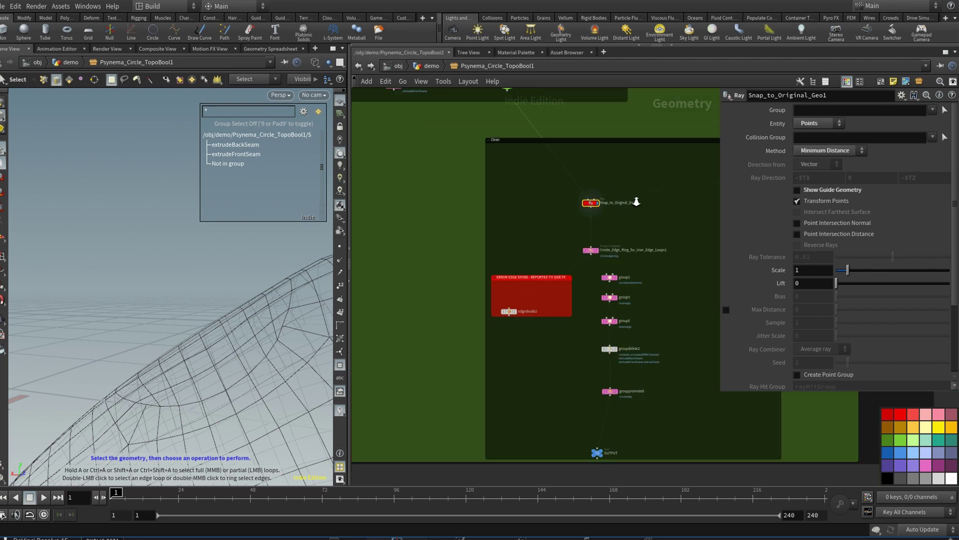
middle_click_drag(670, 172, 560, 275)
middle_click_drag(610, 165, 606, 272)
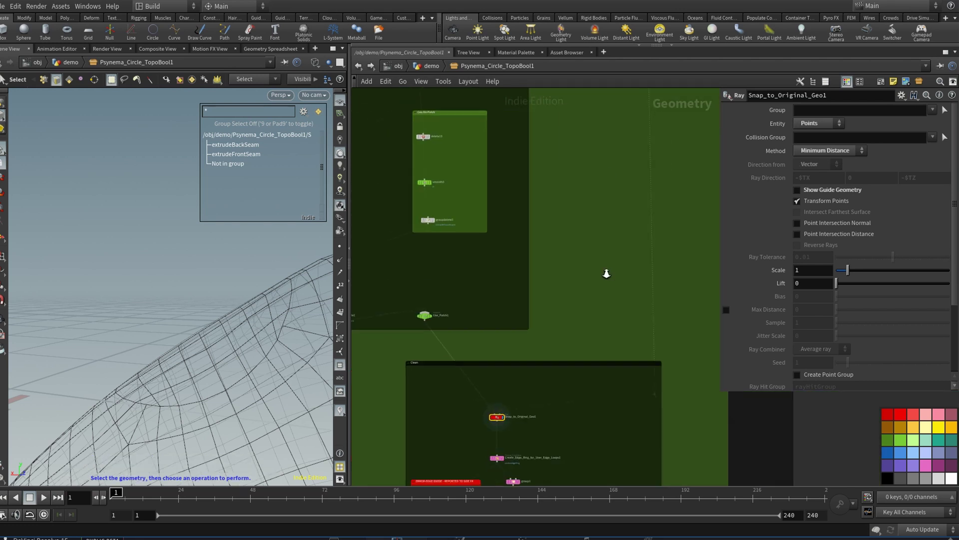
scroll(577, 328, "down", 3)
middle_click_drag(588, 215, 597, 368)
scroll(610, 360, "down", 3)
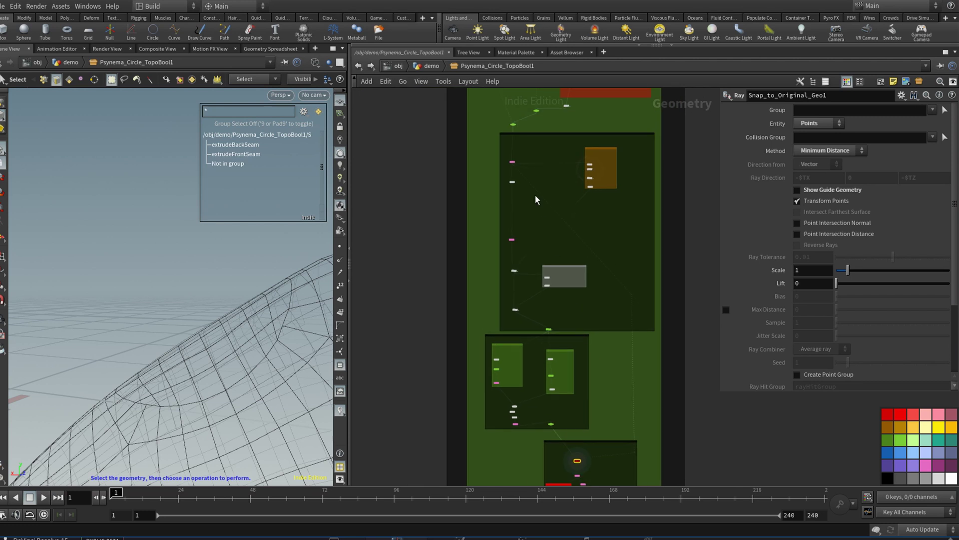
scroll(638, 167, "up", 10)
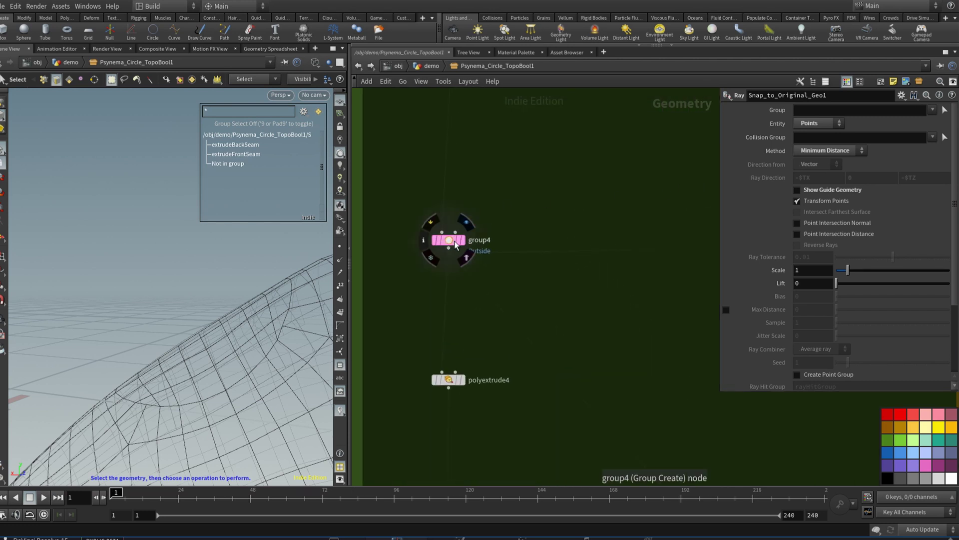
scroll(516, 203, "down", 10)
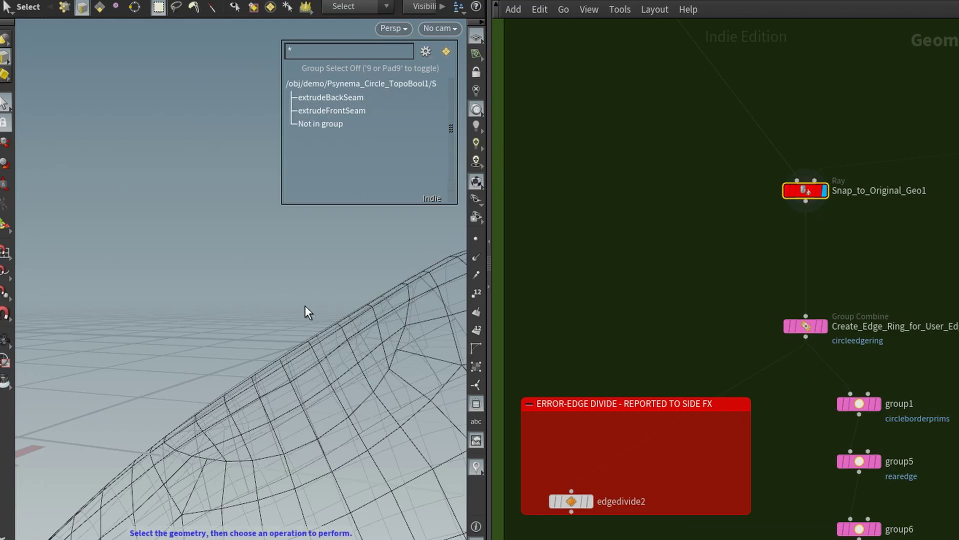
- Reframe the mesh from above and display Create_Edge_Ring_for_User_Edge_Loops1 with its group combine parameters
key("space")
left_click_drag(238, 335, 426, 344)
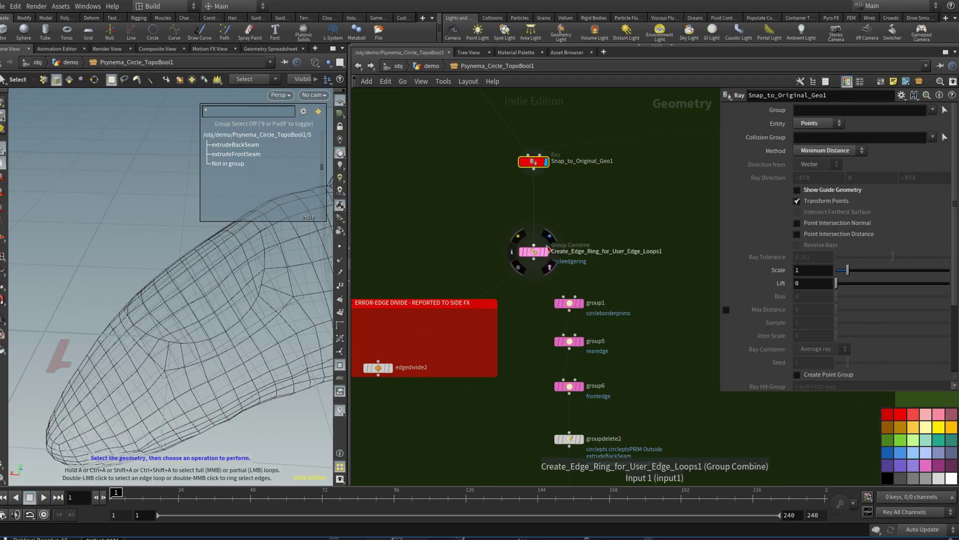
right_click_drag(562, 219, 602, 219)
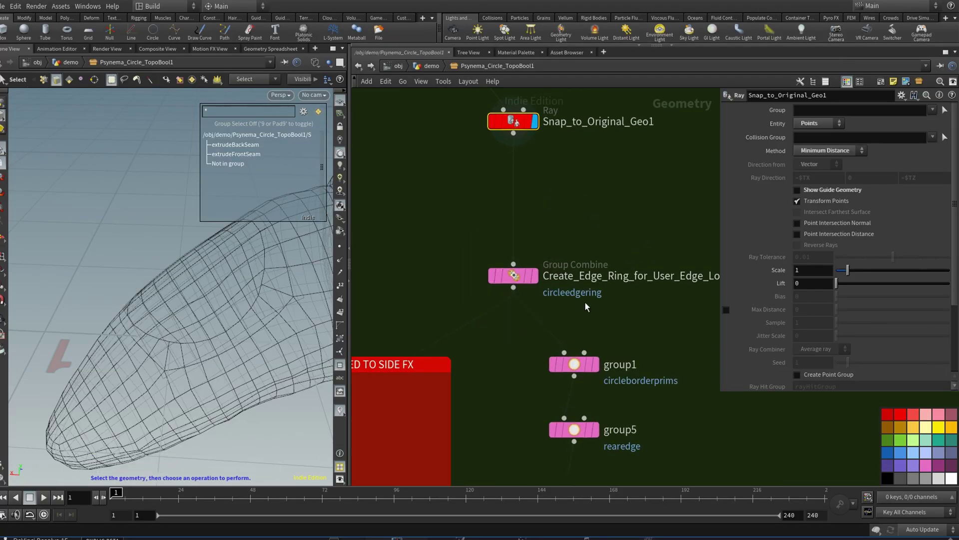
left_click(534, 275)
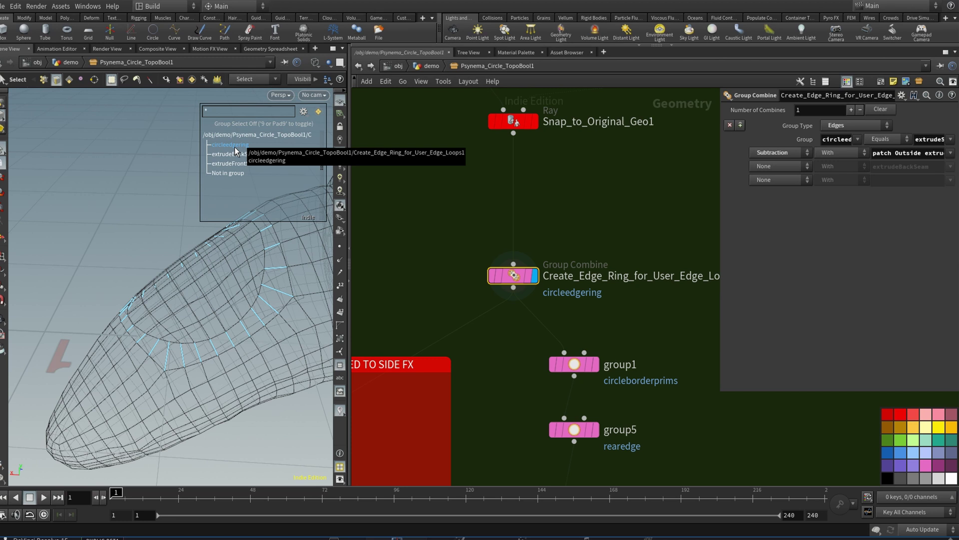
- Display edgedivide2 in the red error box with its parameters and try its Divisions slider
middle_click_drag(381, 262, 547, 122)
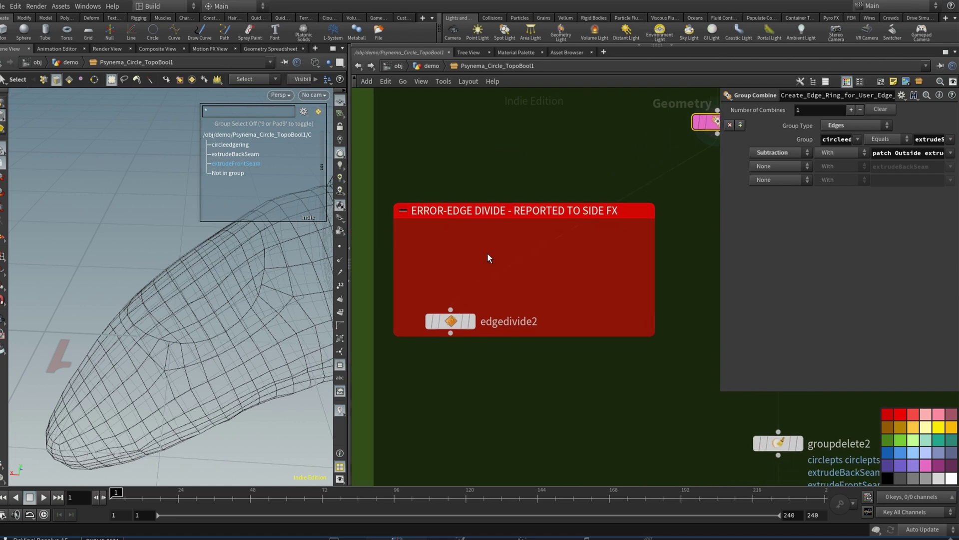
left_click(478, 303)
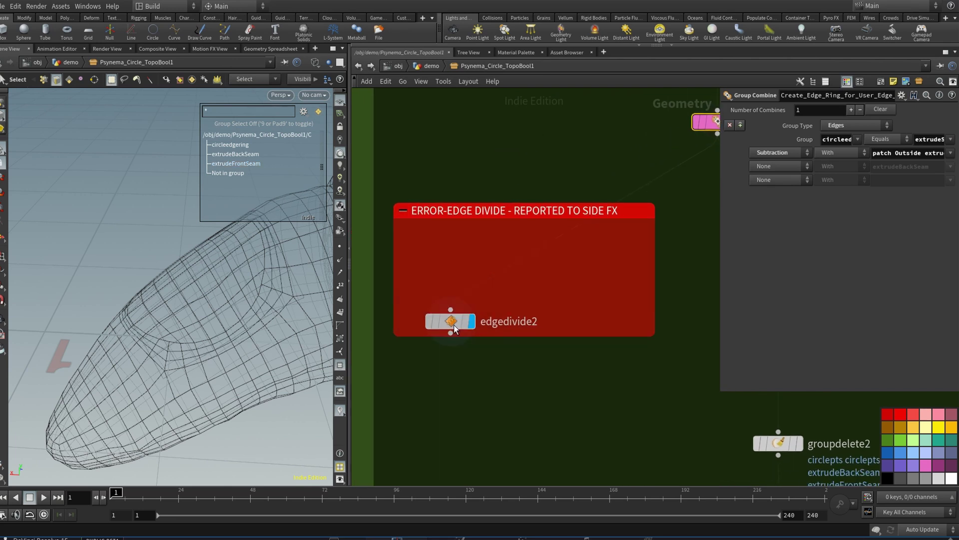
left_click(454, 324)
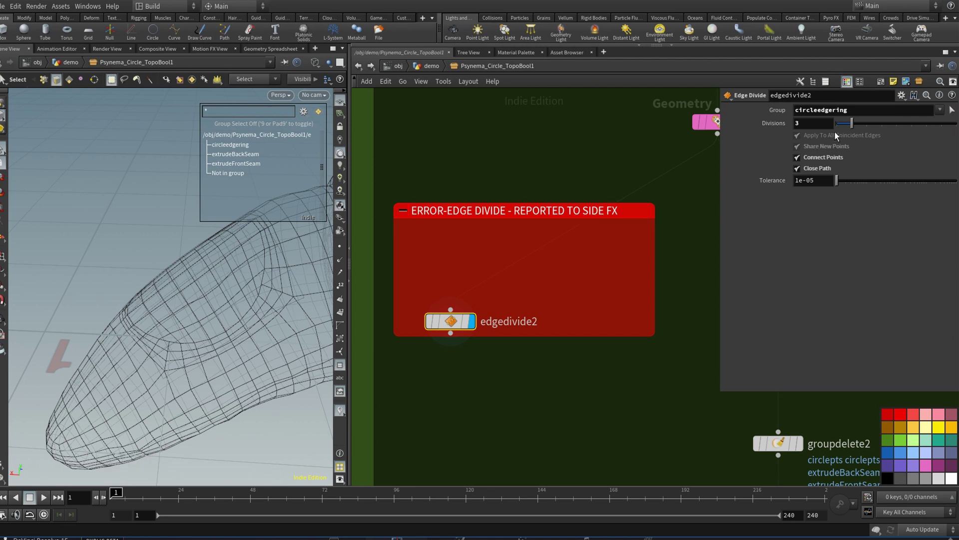
mouse_move(852, 125)
left_mouse_down()
mouse_move(882, 125)
mouse_move(850, 127)
left_mouse_up()
middle_click_drag(493, 144, 421, 204)
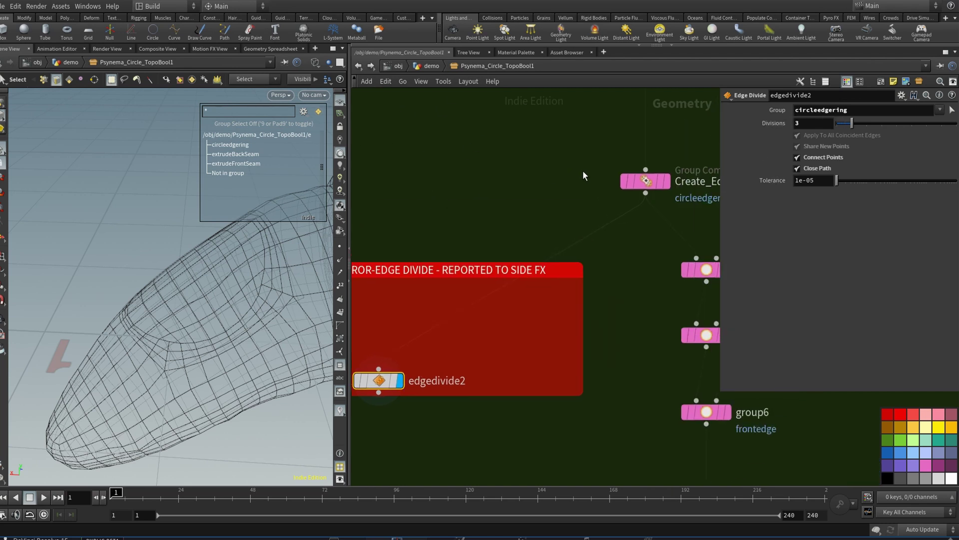
- Highlight the circleedgering group on Create_Edge_Ring_for_User_Edge_Loops1 and redisplay edgedivide2 for comparison
left_click(646, 179)
left_click(665, 153)
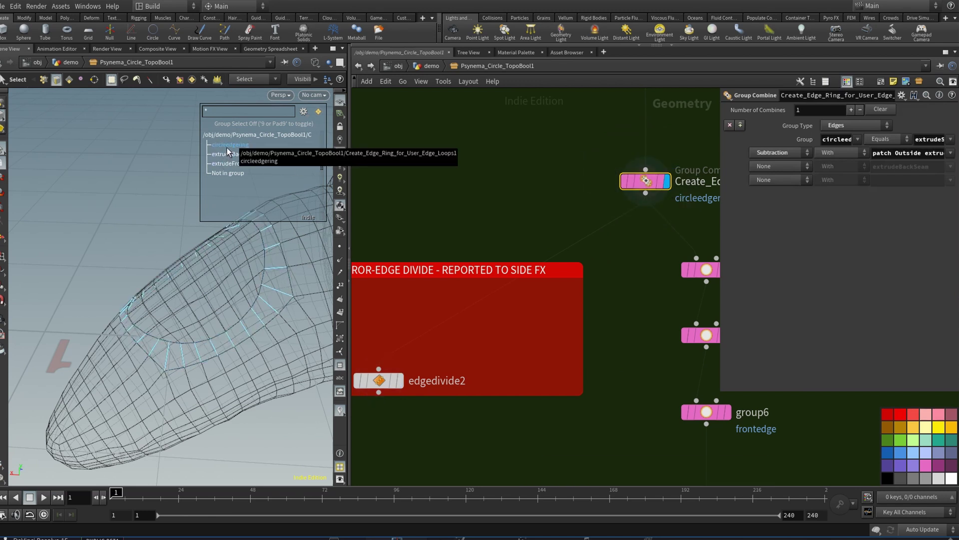
middle_click_drag(406, 315, 470, 276)
mouse_move(444, 342)
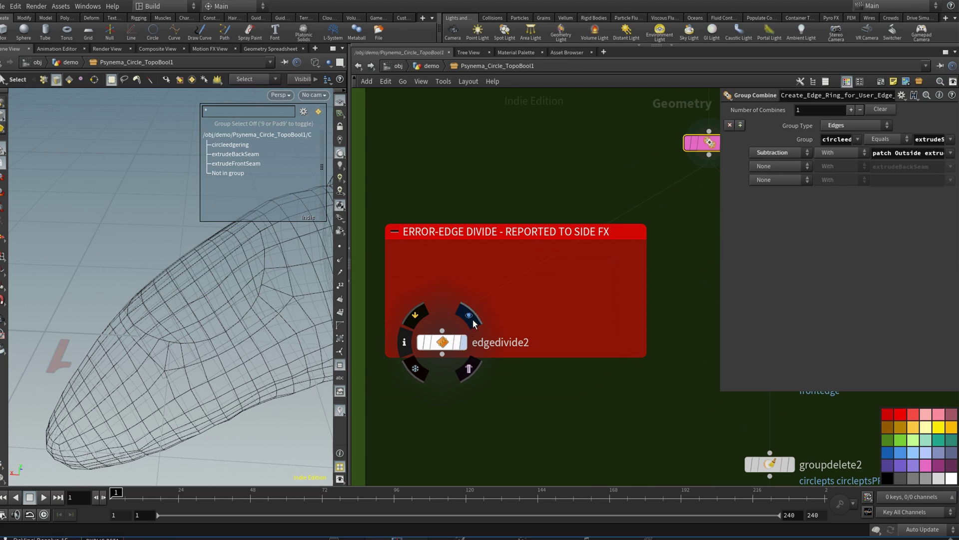
left_click(472, 319)
left_click(443, 343)
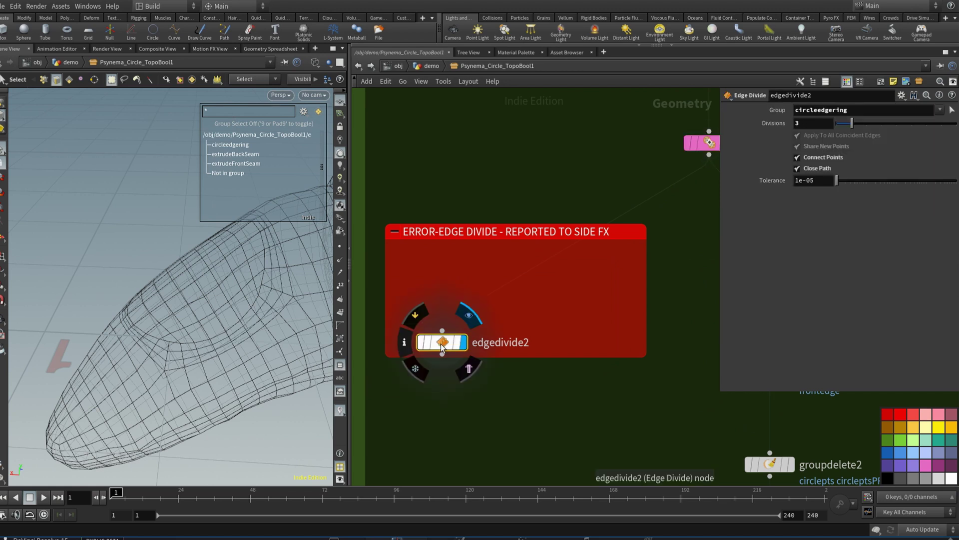
- Inspect edgedivide2's divided edges up close and toggle Close Path off and on again
left_click_drag(227, 290, 330, 293, "alt")
left_click_drag(187, 277, 188, 298, "alt")
right_click_drag(108, 251, 274, 267, "alt")
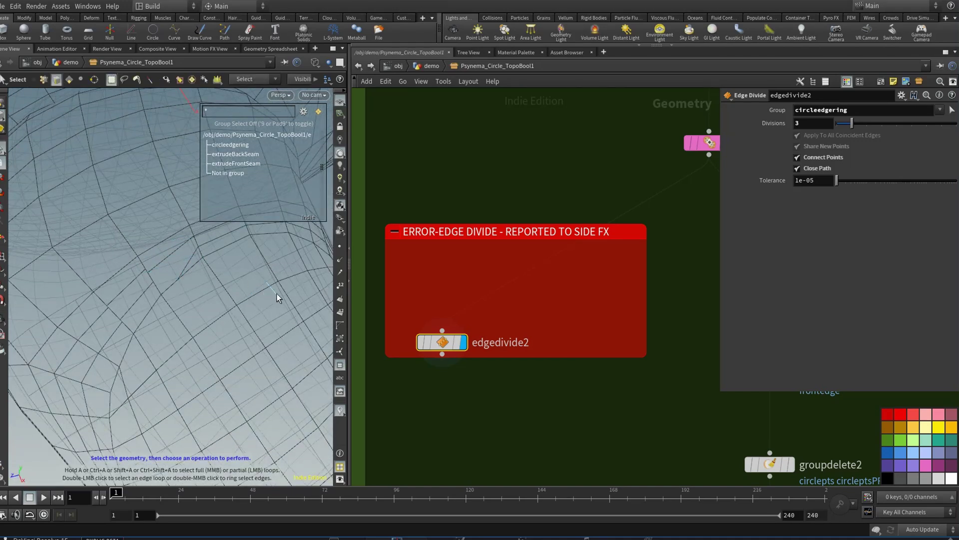
left_click(798, 169)
left_click(798, 169)
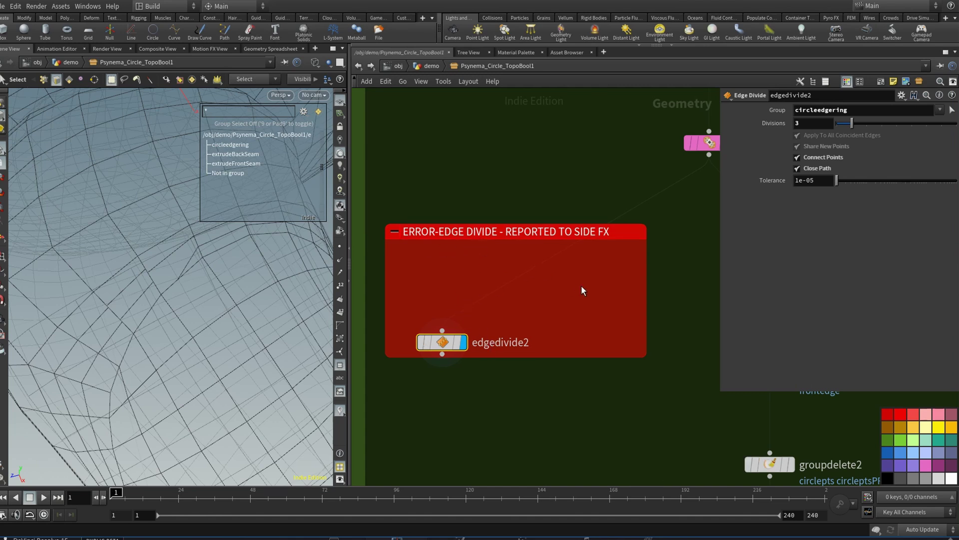
- Return to the demo level and add an Edge Divide node wired to the output of Psynema_Circle_TopoBool1
scroll(670, 285, "down", 4)
middle_click_drag(672, 298, 599, 279)
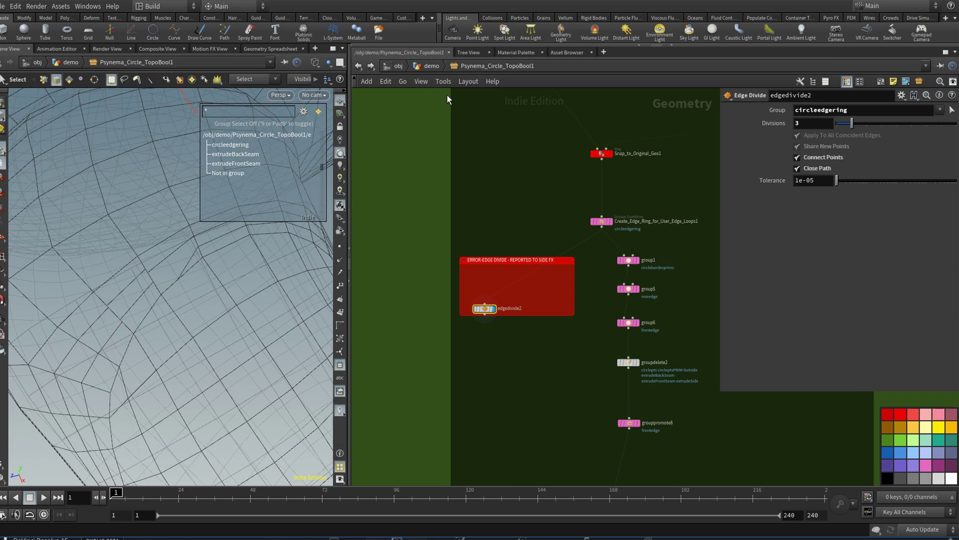
left_click(431, 66)
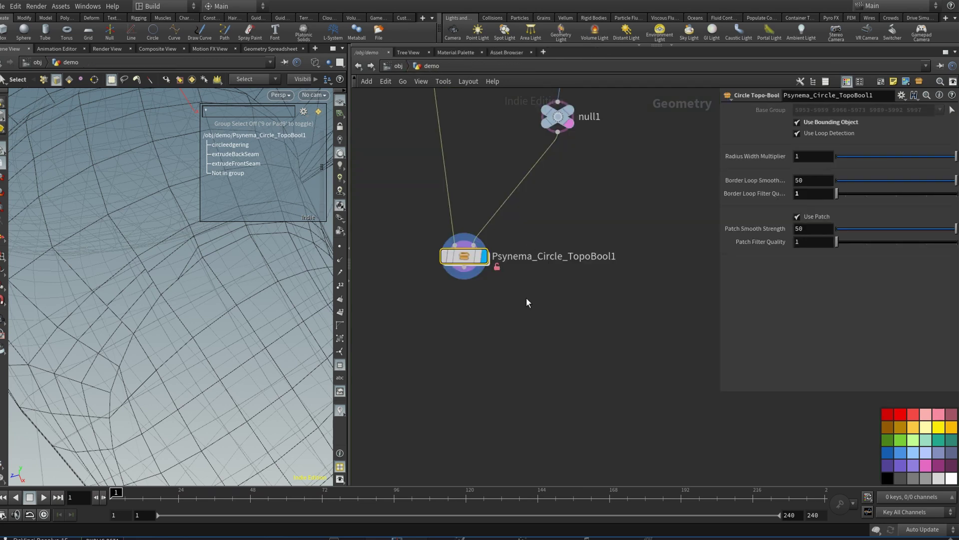
left_click(466, 268)
key("Tab")
type("edge")
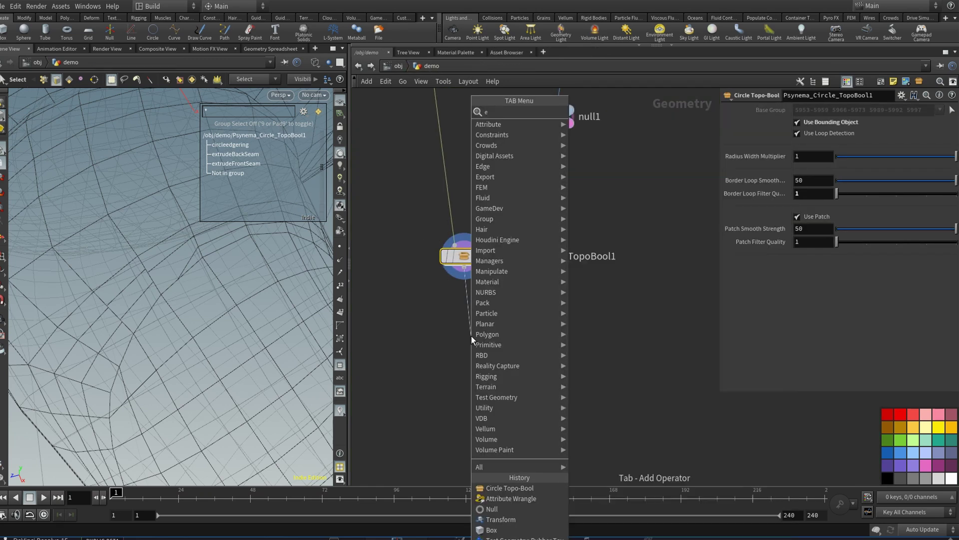
key("Down")
key("Down")
key("Down")
key("Down")
key("Up")
key("Up")
key("Escape")
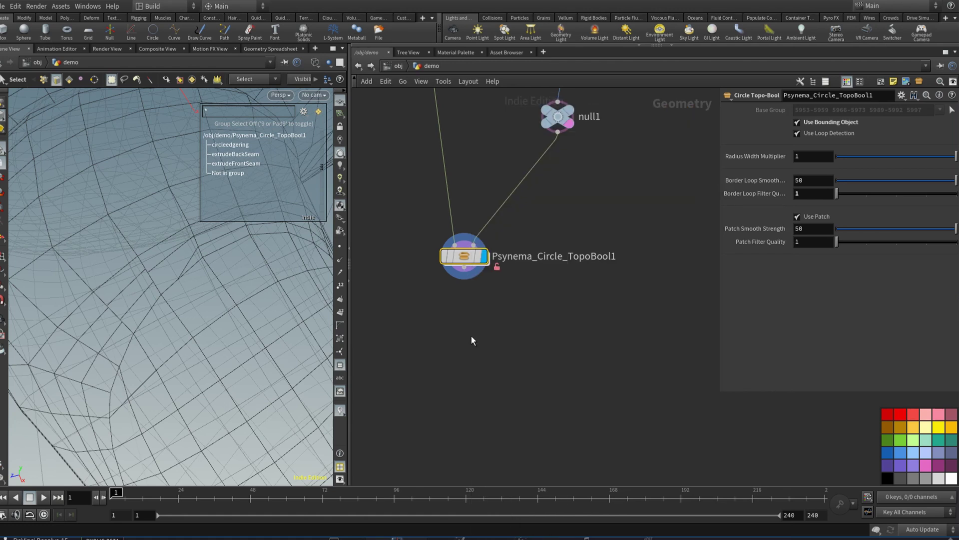
left_click(472, 336)
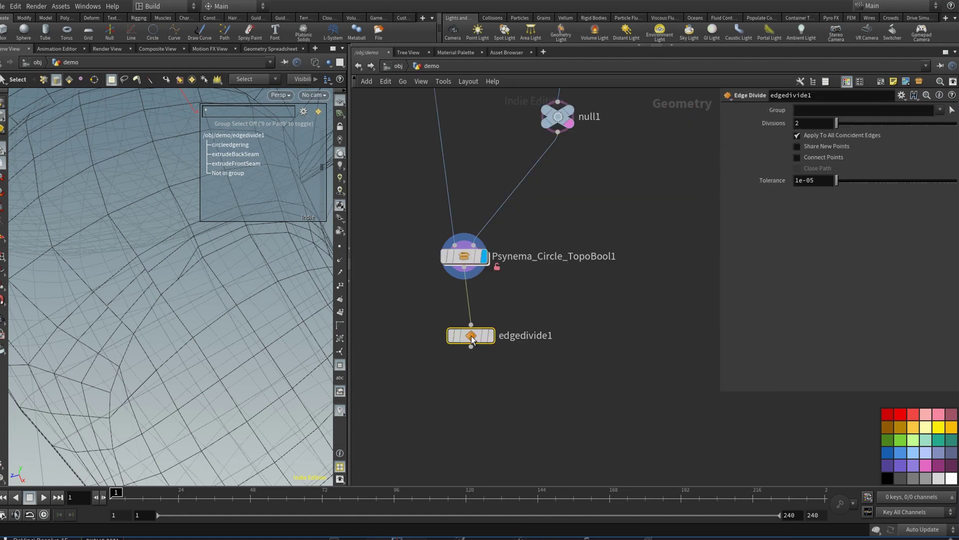
- Display the new Edge Divide node with its Group set to circleedgering, and delete the node
left_click(497, 314)
left_click(939, 110)
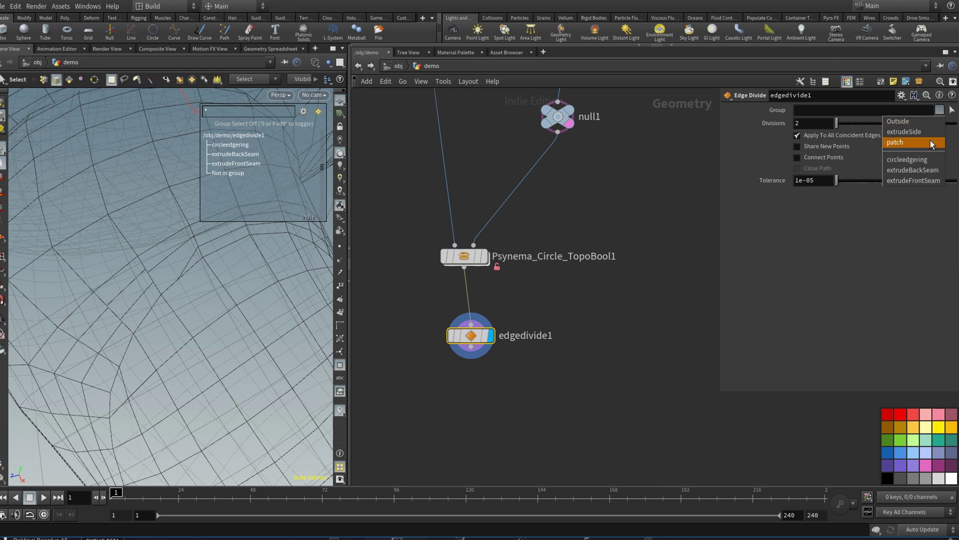
left_click(930, 159)
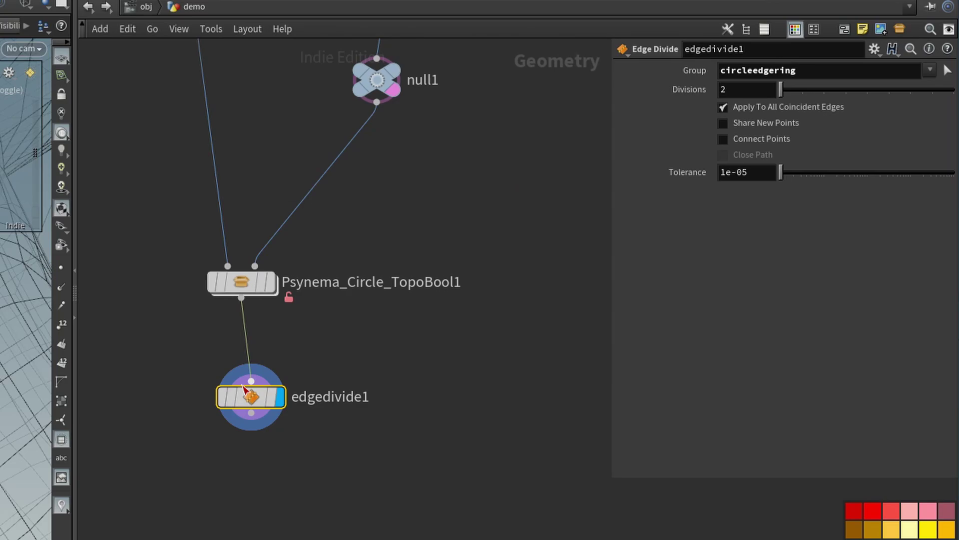
left_click_drag(169, 344, 325, 454)
key("Delete")
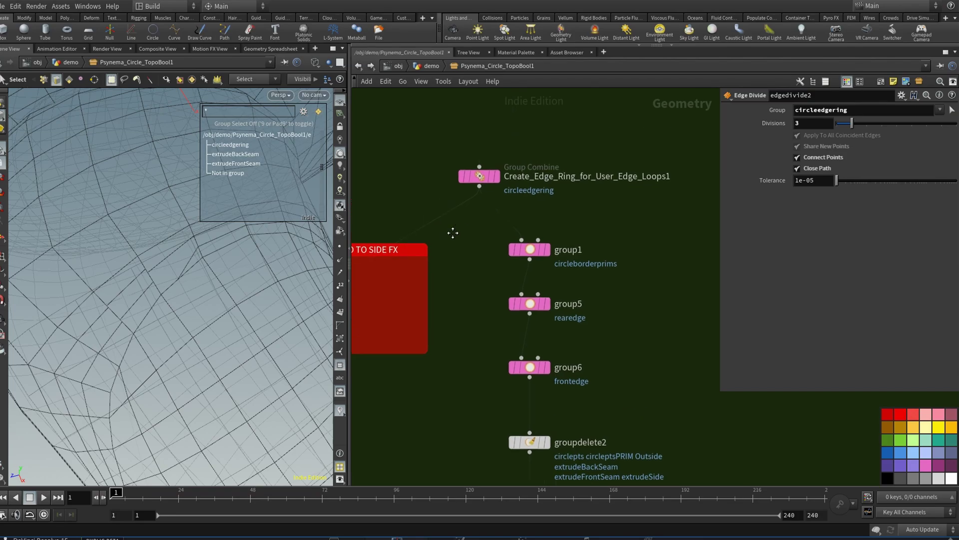
- Inside the tool, display Create_Edge_Ring_for_User_Edge_Loops1 and highlight its circleedgering group on the mesh
middle_click_drag(451, 230, 430, 263)
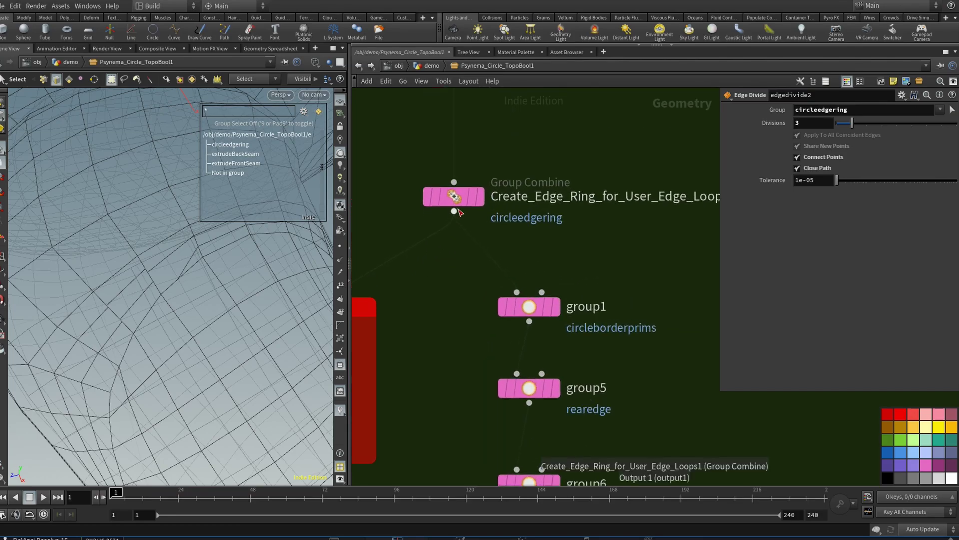
left_click(455, 196)
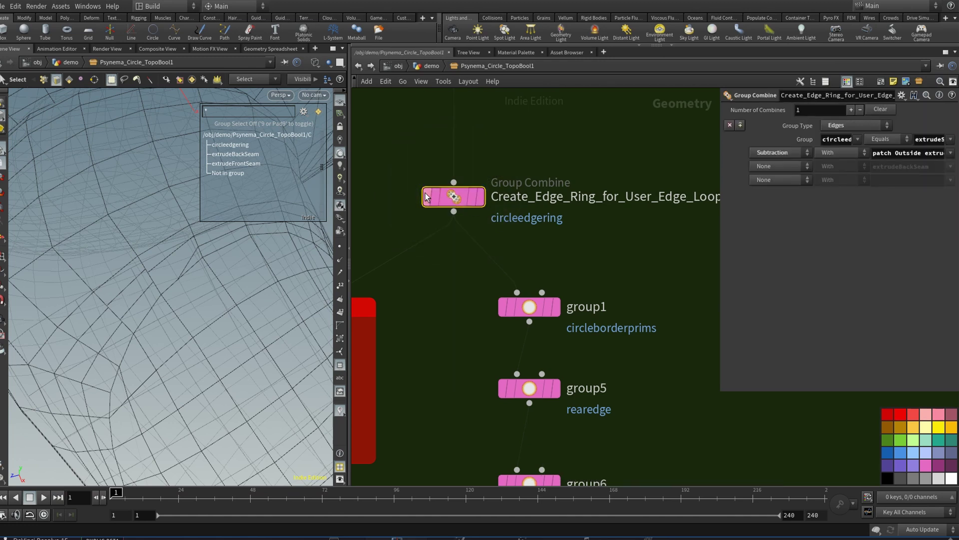
left_click(489, 161)
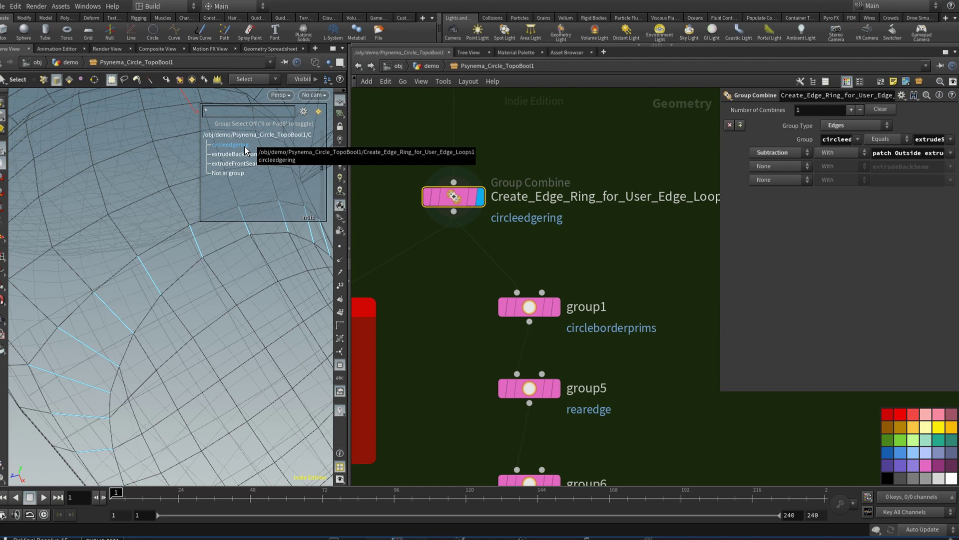
middle_click_drag(604, 277, 568, 182)
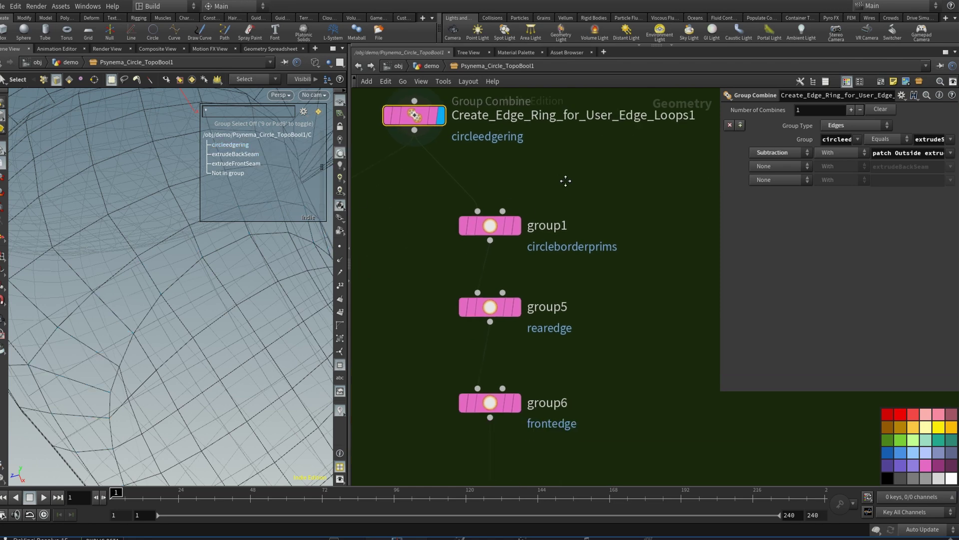
- Display group1 and examine its circleborderprims group name and extrudeSide base group
left_click(496, 225)
key("r")
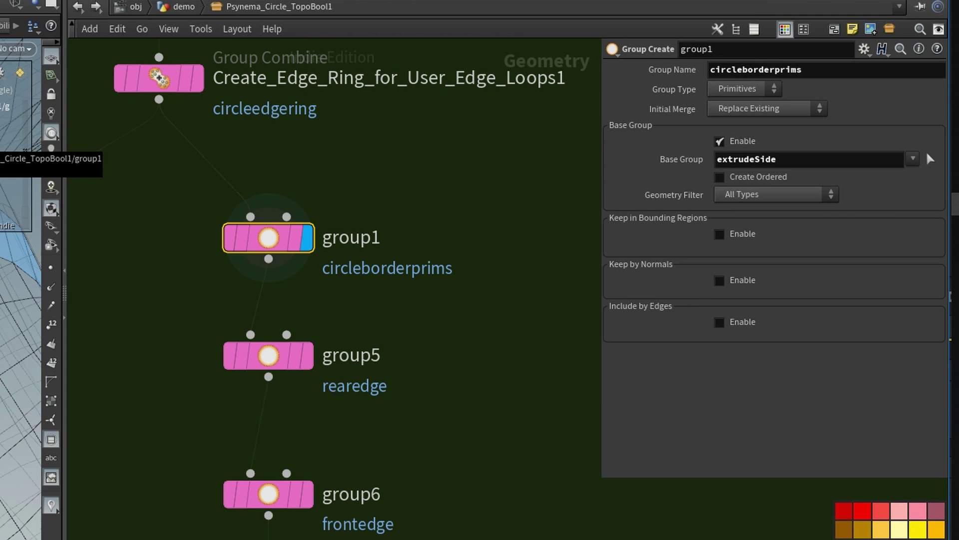
scroll(392, 156, "down", 4)
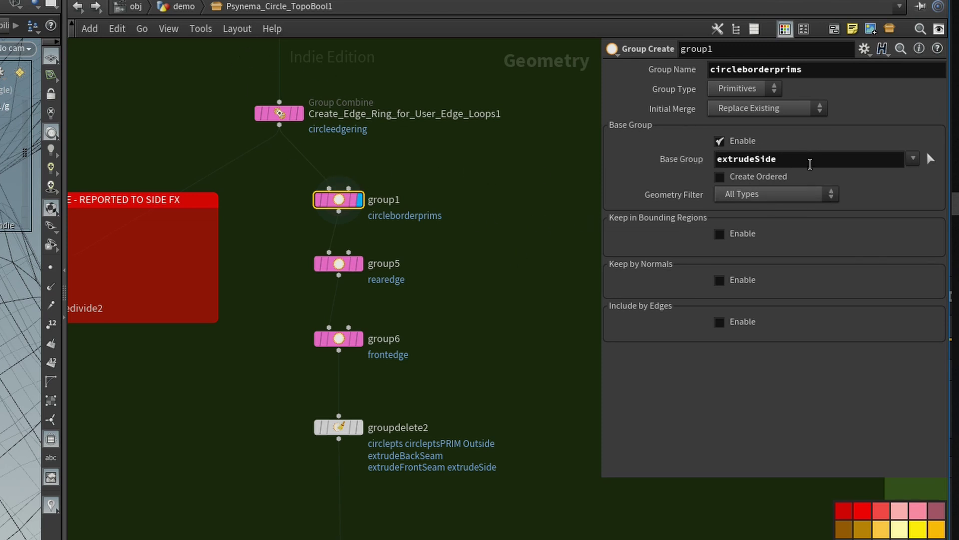
left_click_drag(810, 164, 670, 166)
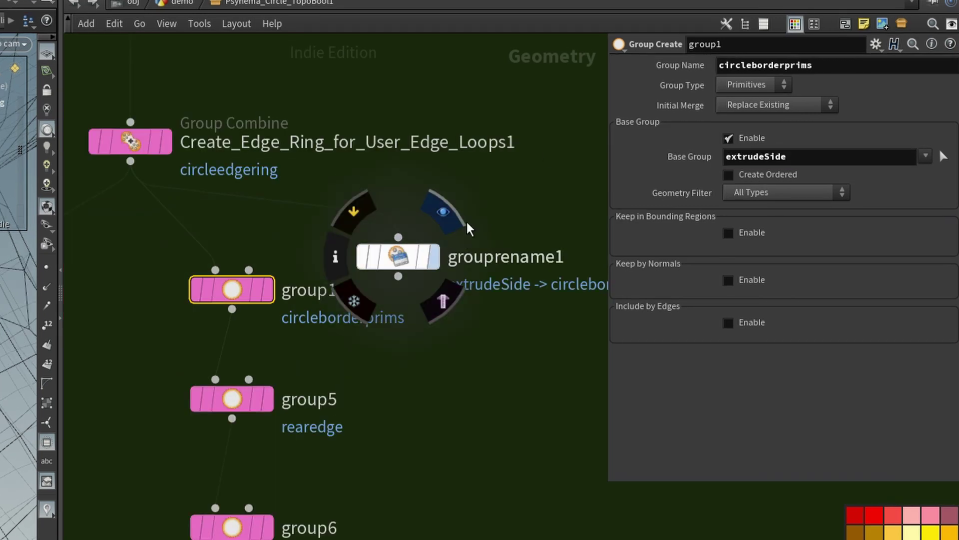
- Examine grouprename1 beside group1 and show its parameters renaming extrudeSide to circleborderprims
middle_click_drag(469, 229, 398, 262)
scroll(420, 283, "up", 5)
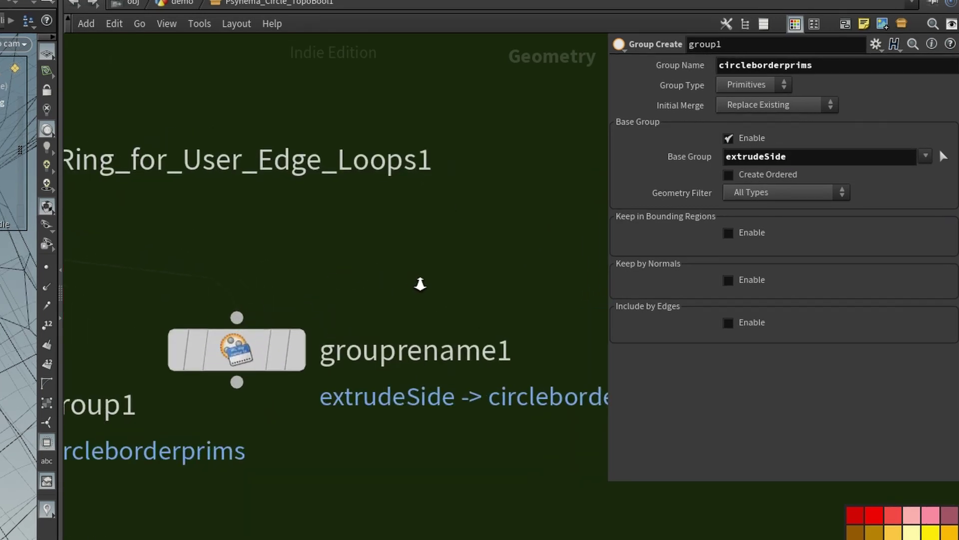
mouse_move(269, 336)
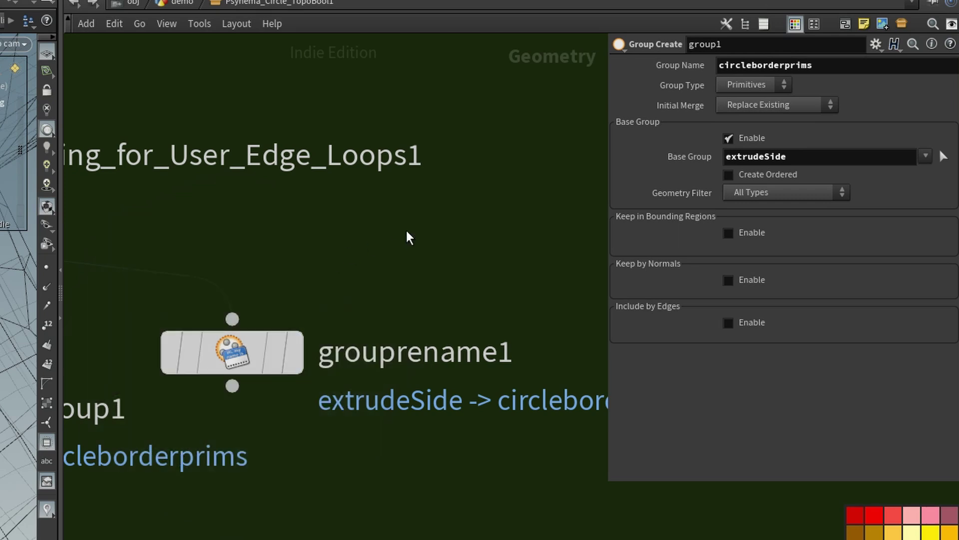
middle_click_drag(406, 231, 471, 210)
scroll(471, 210, "down", 3)
mouse_move(207, 308)
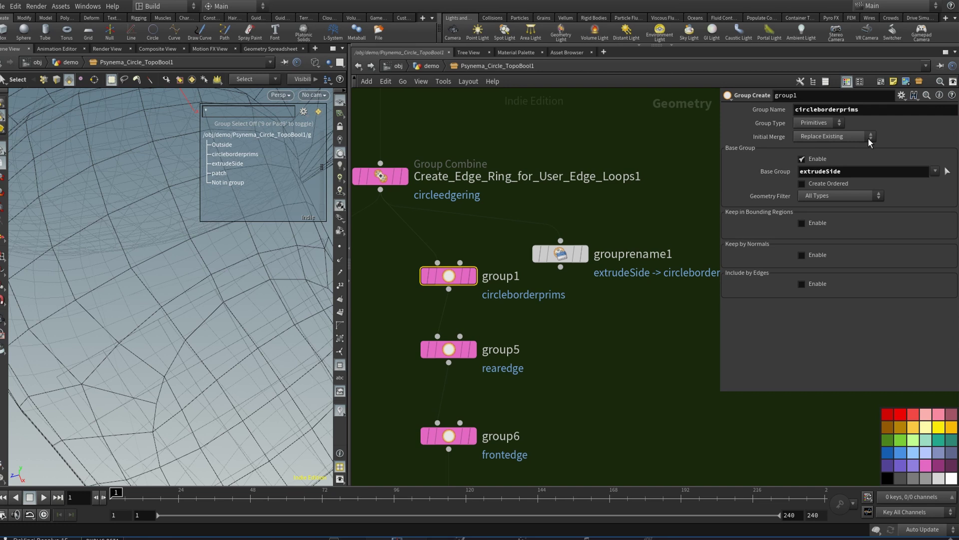
left_click(568, 253)
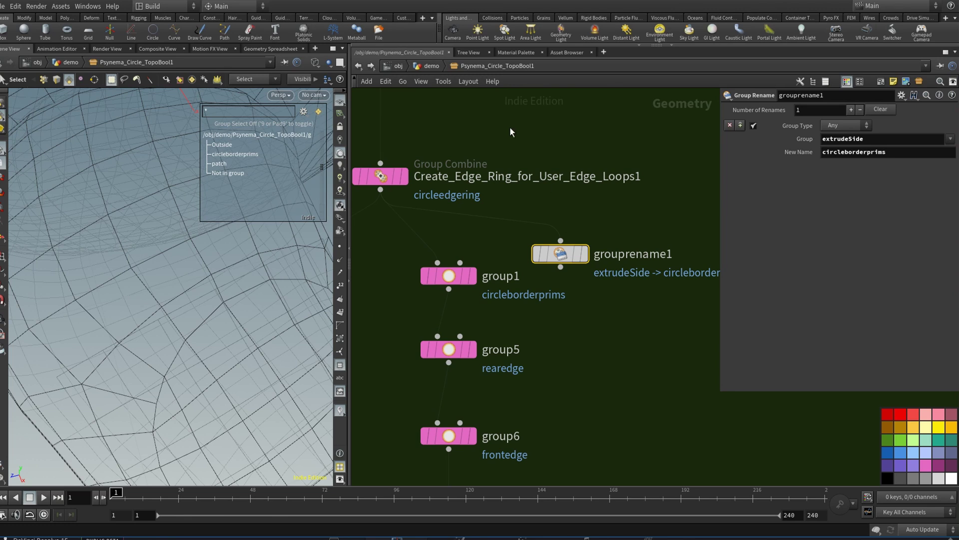
- Check the tool's output groups at the demo level, reenter Psynema_Circle_TopoBool1 and nudge grouprename1 away from group1
left_click(438, 68)
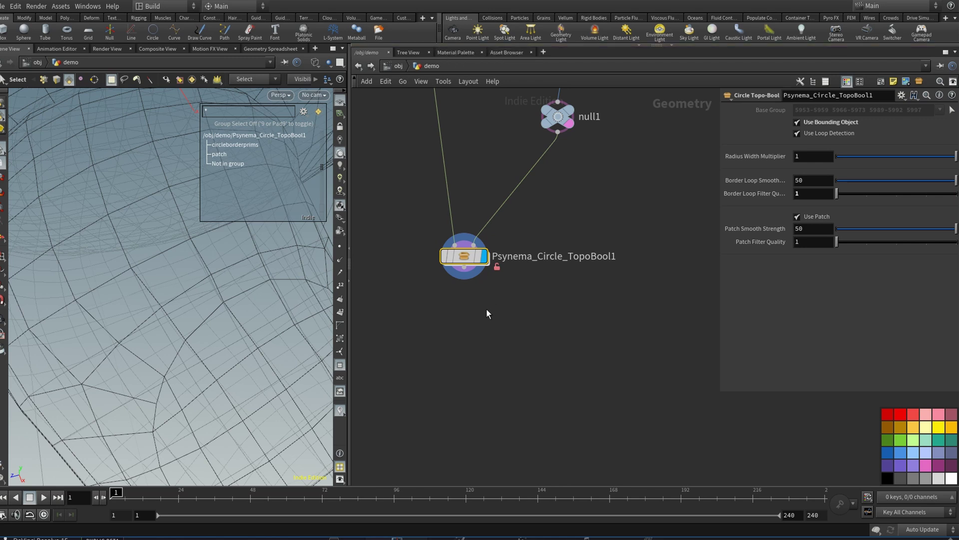
double_click(468, 254)
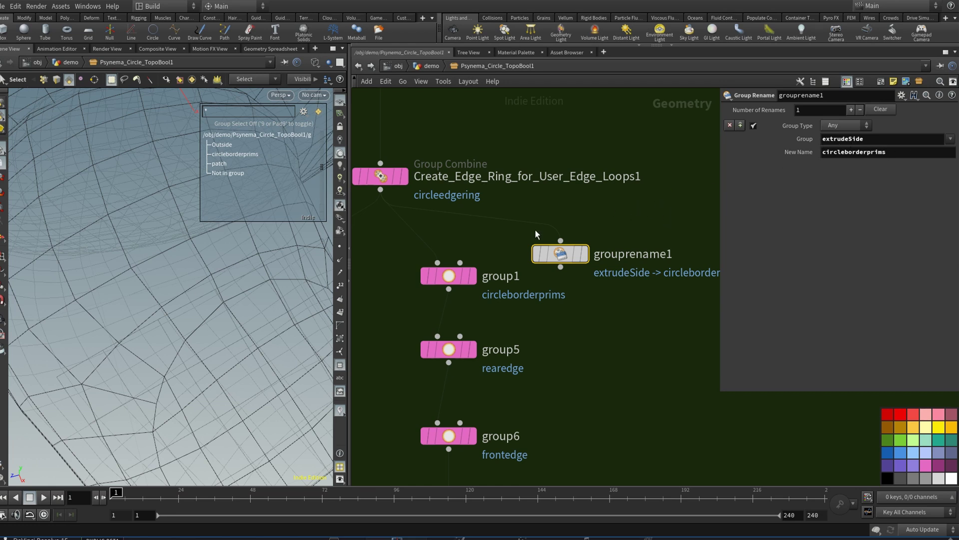
mouse_move(558, 259)
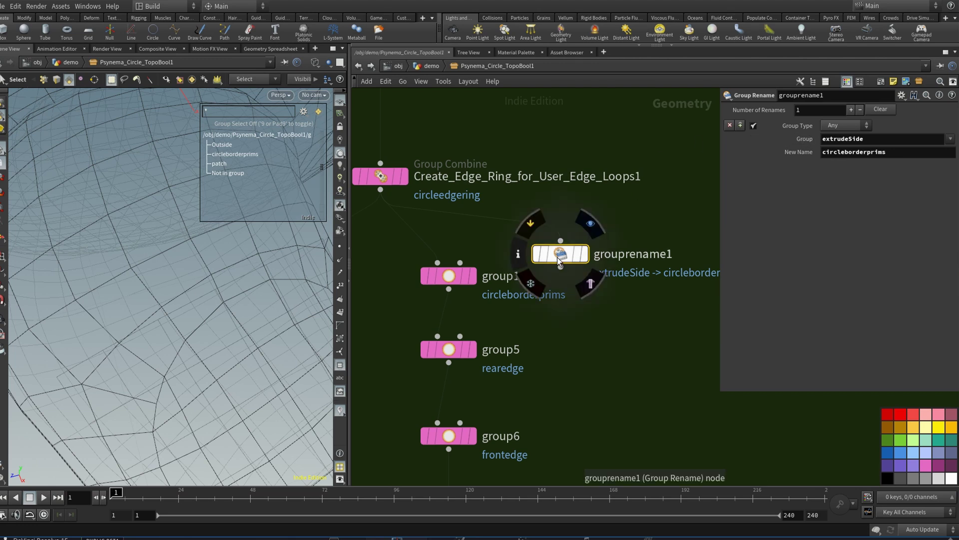
left_click_drag(562, 250, 570, 244)
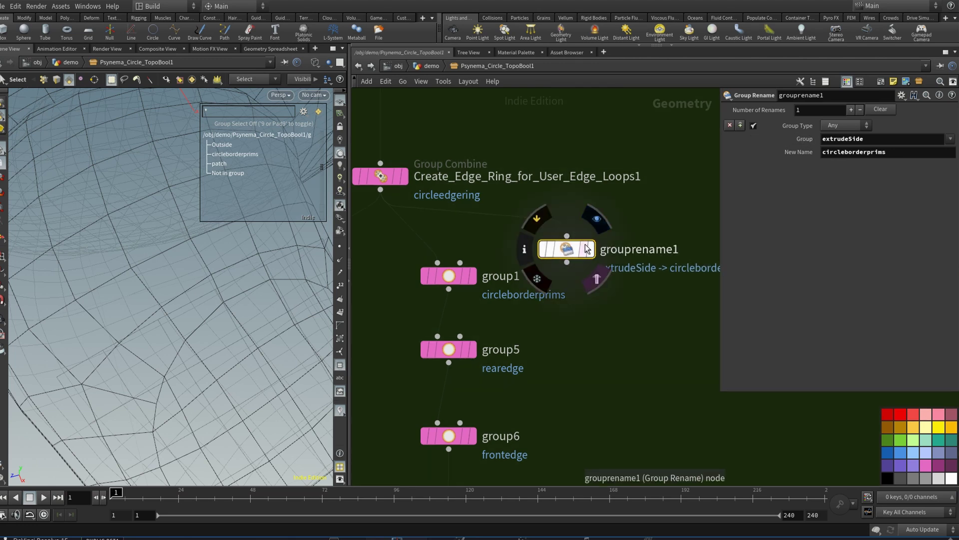
- Highlight group1's extrudeSide base group and circleborderprims name, and select grouprename1 for comparison
left_click(446, 278)
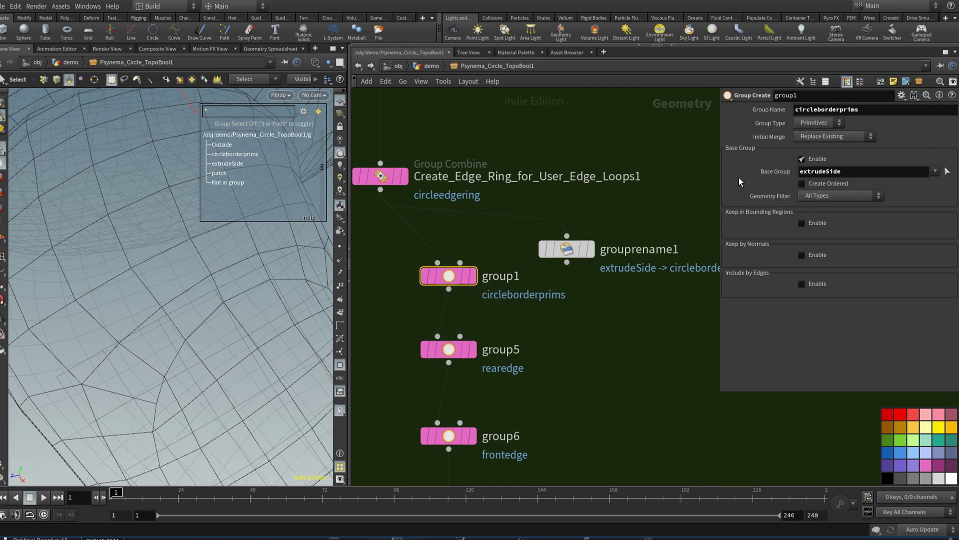
double_click(859, 173)
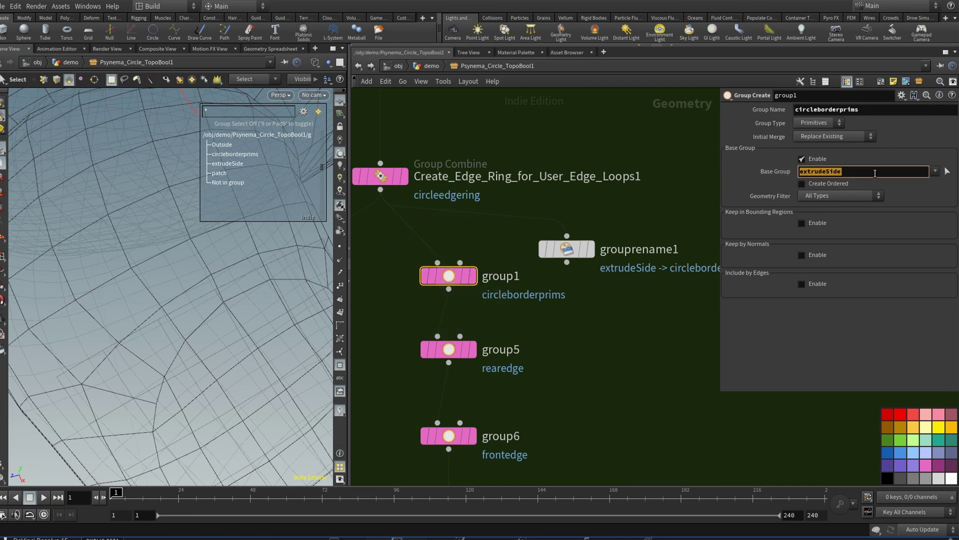
double_click(877, 109)
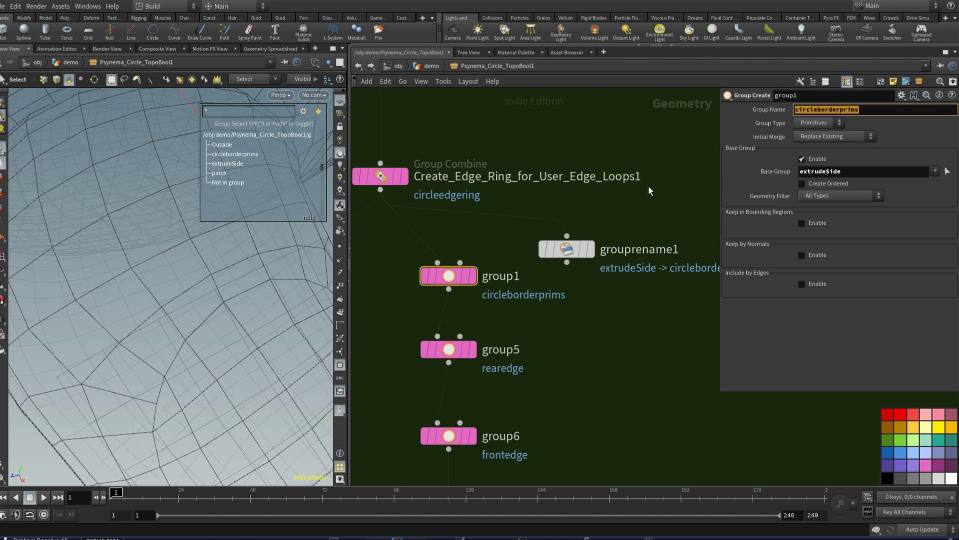
left_click(570, 249)
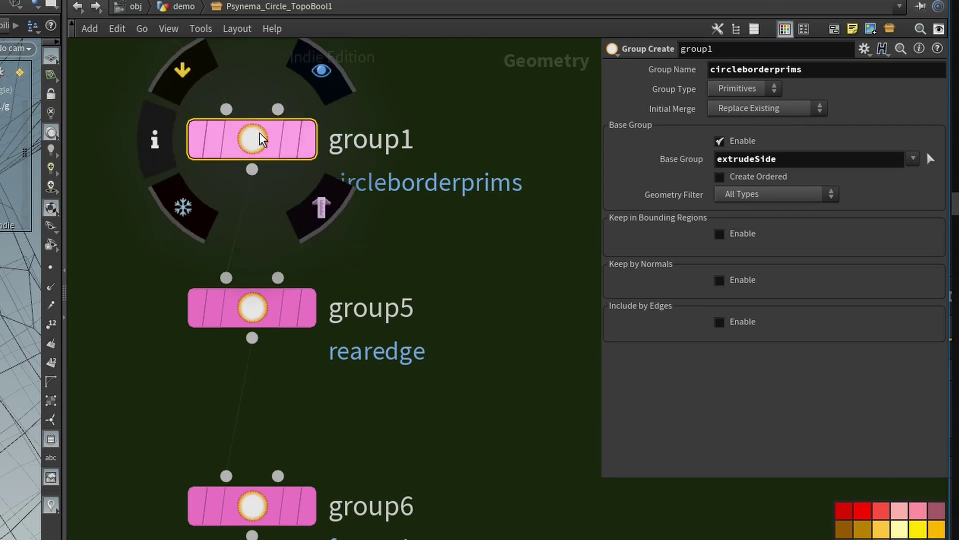
- Show group5's parameters and highlight the extrudeBackSeam base group used for rearedge
mouse_move(449, 349)
left_click(256, 307)
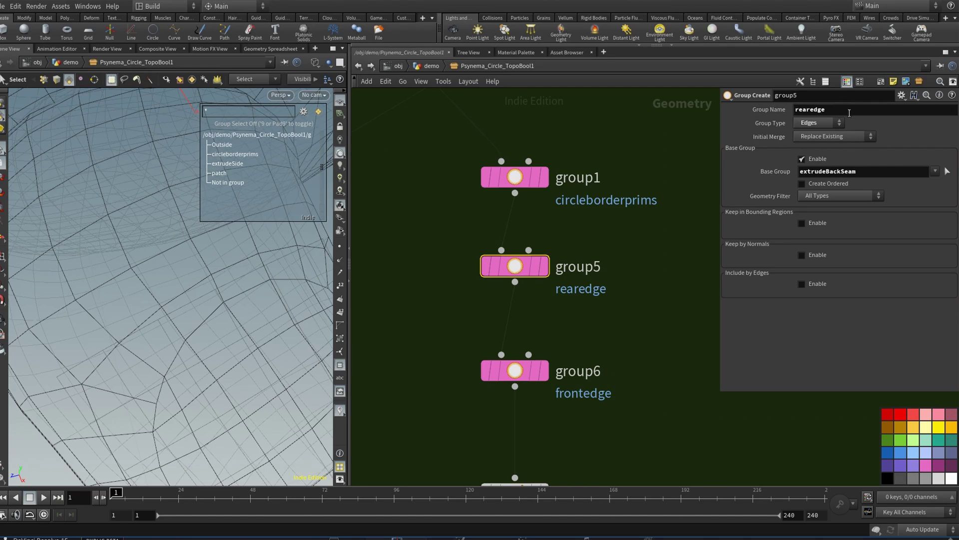
left_click_drag(855, 171, 782, 171)
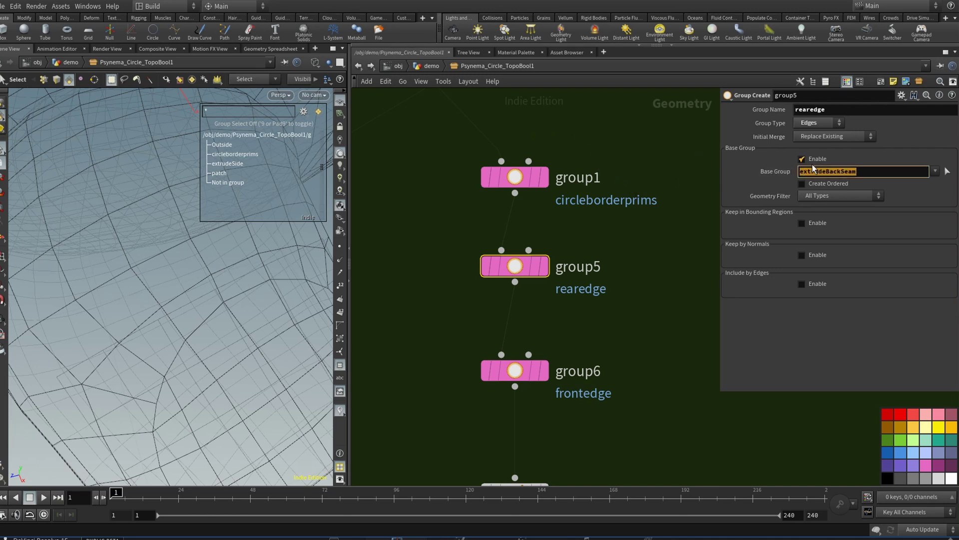
- Survey the patch and Clean sections in relation to group5's extrudeBackSeam base group, and return to the demo level
scroll(608, 139, "down", 8)
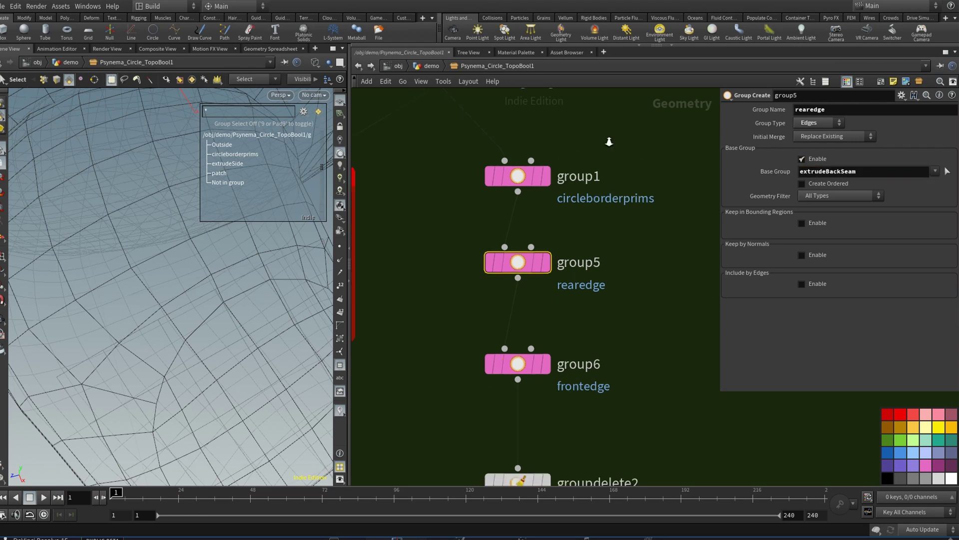
middle_click_drag(632, 125, 641, 410)
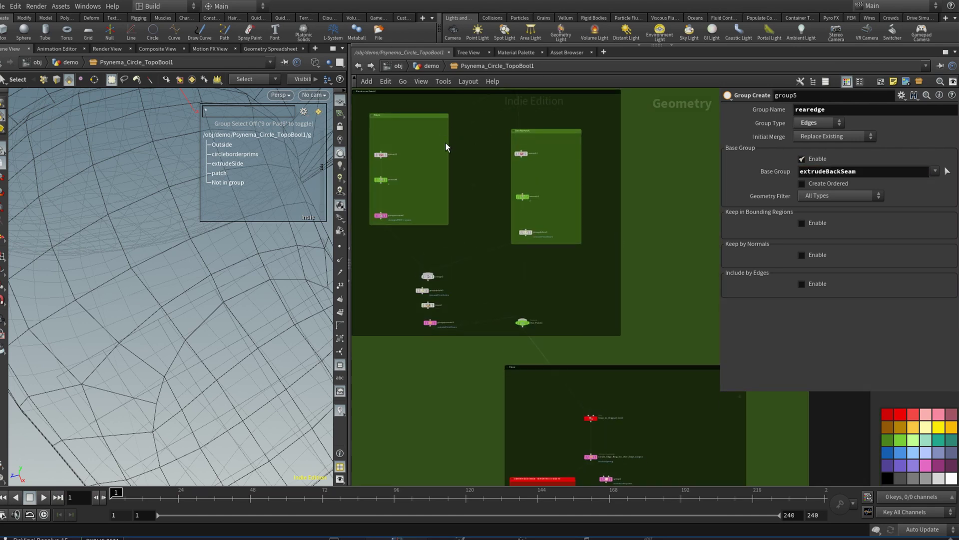
middle_click_drag(463, 150, 460, 109)
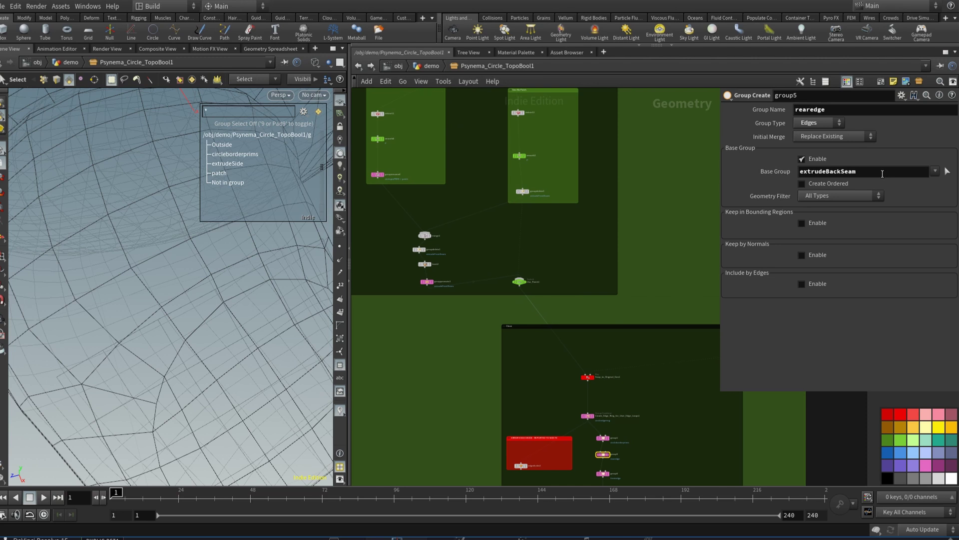
left_click_drag(883, 173, 791, 174)
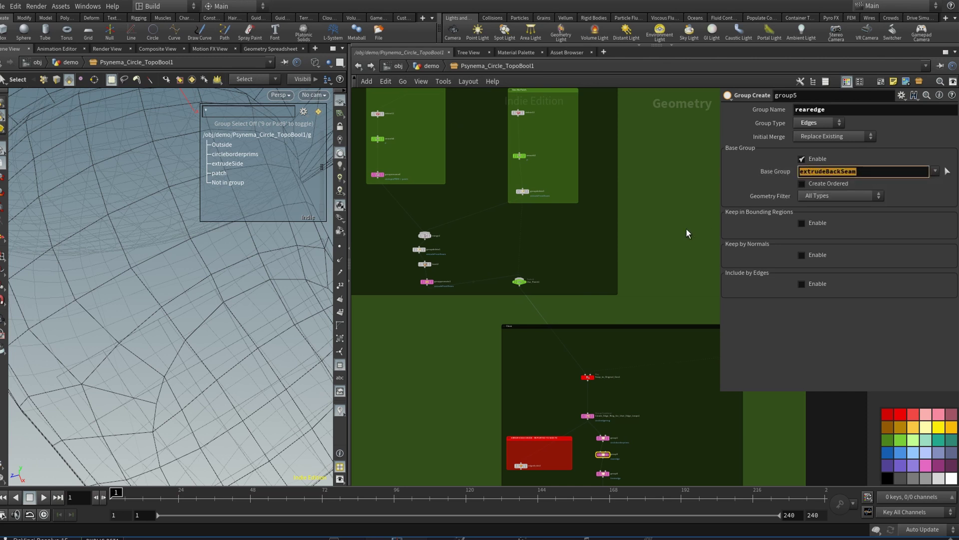
middle_click_drag(676, 238, 622, 110)
middle_click_drag(665, 303, 634, 264)
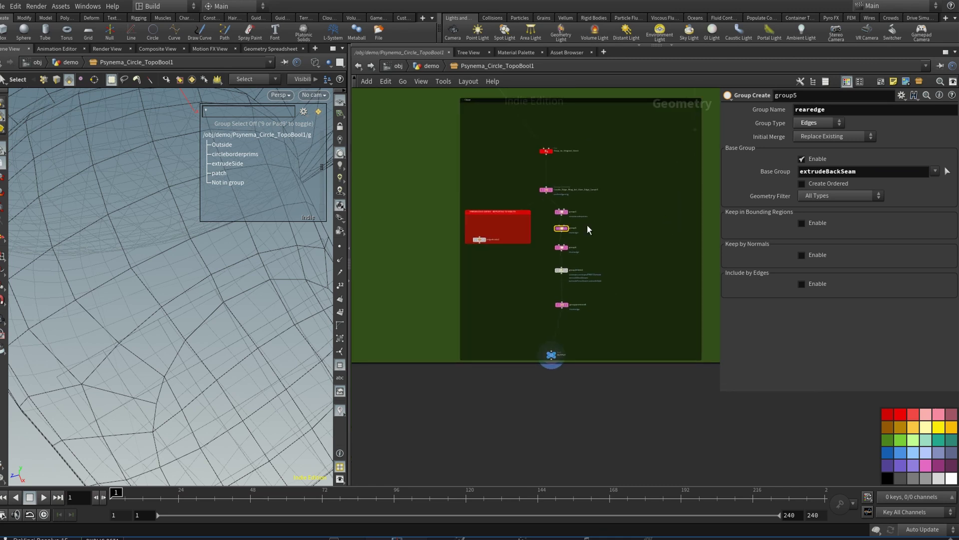
left_click(431, 65)
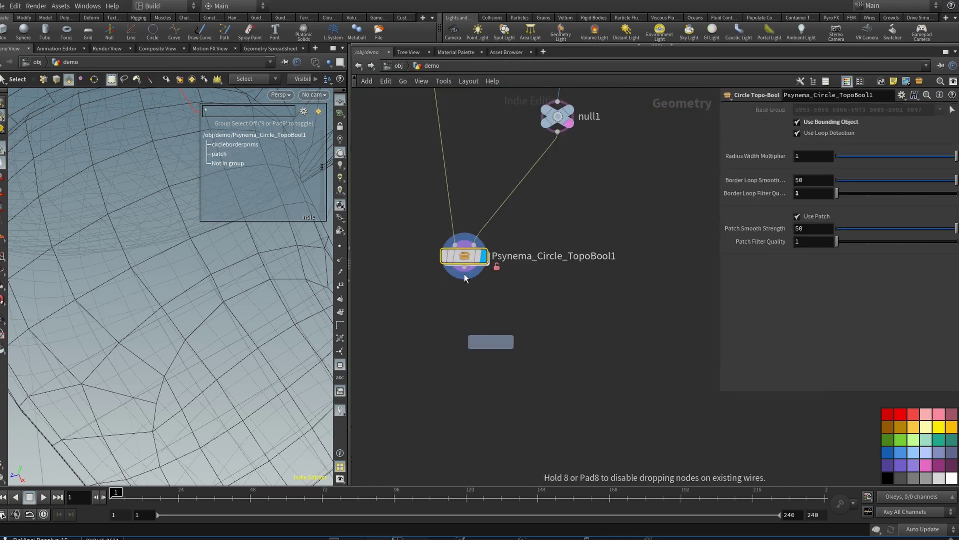
- Try chaining a second Circle Topo-Bool node after Psynema_Circle_TopoBool1, fed by null1 as well, and delete it
left_click_drag(465, 267, 482, 331)
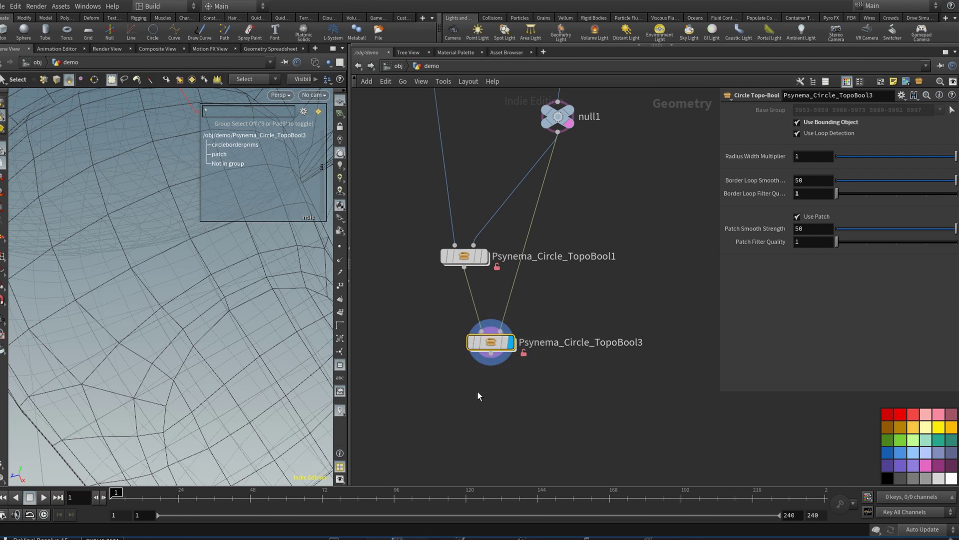
key("Delete")
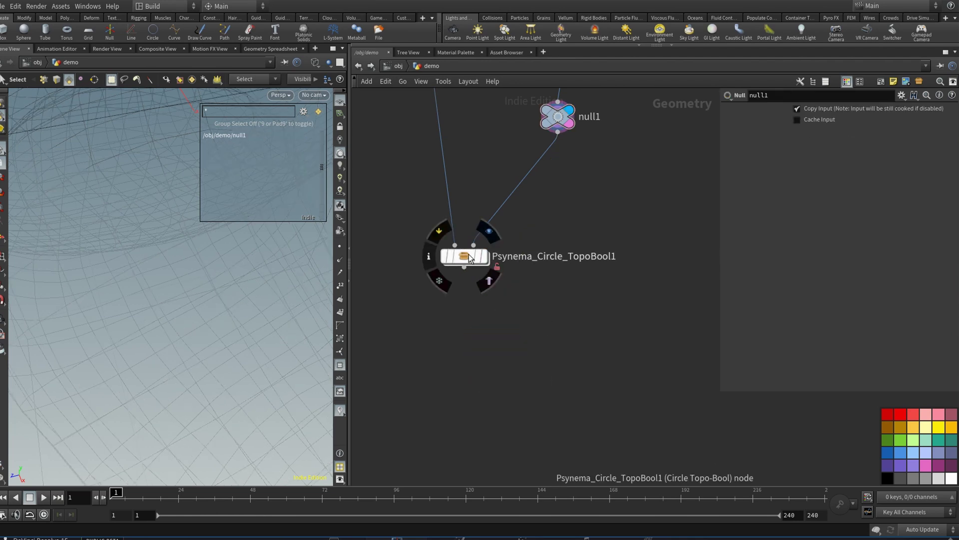
- Reenter Psynema_Circle_TopoBool1 and display group5 and group6, showing group6's frontedge parameters
double_click(471, 255)
scroll(603, 231, "up", 6)
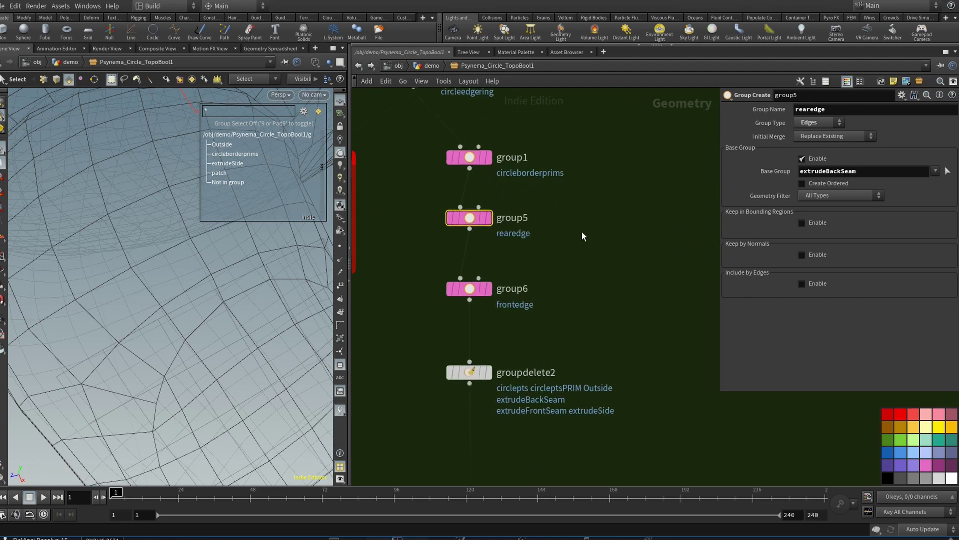
mouse_move(454, 219)
middle_click_drag(588, 203, 645, 242)
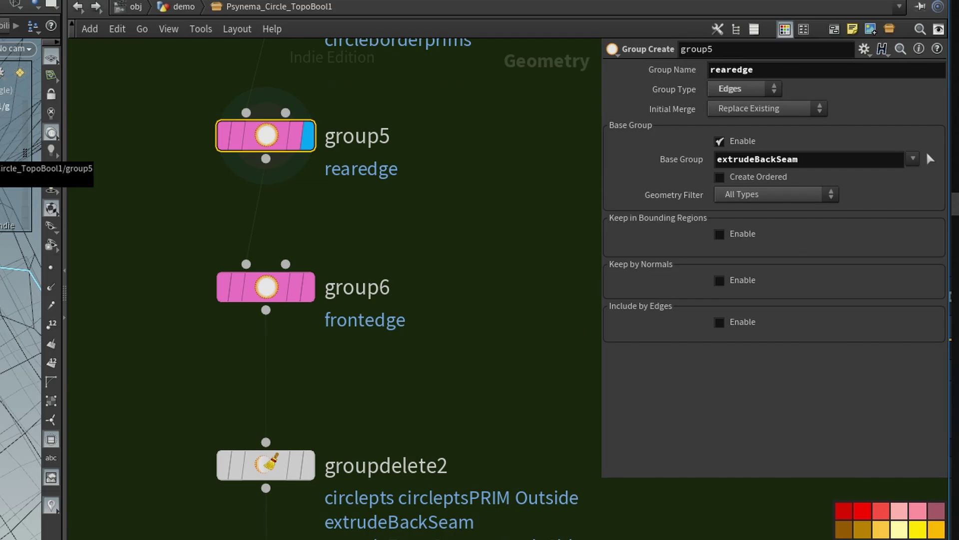
left_click(319, 234)
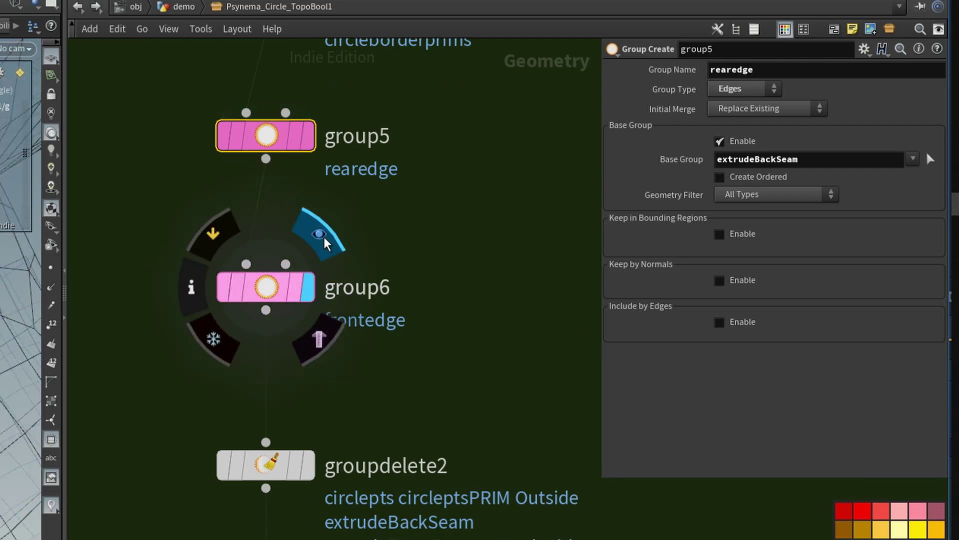
left_click(287, 288)
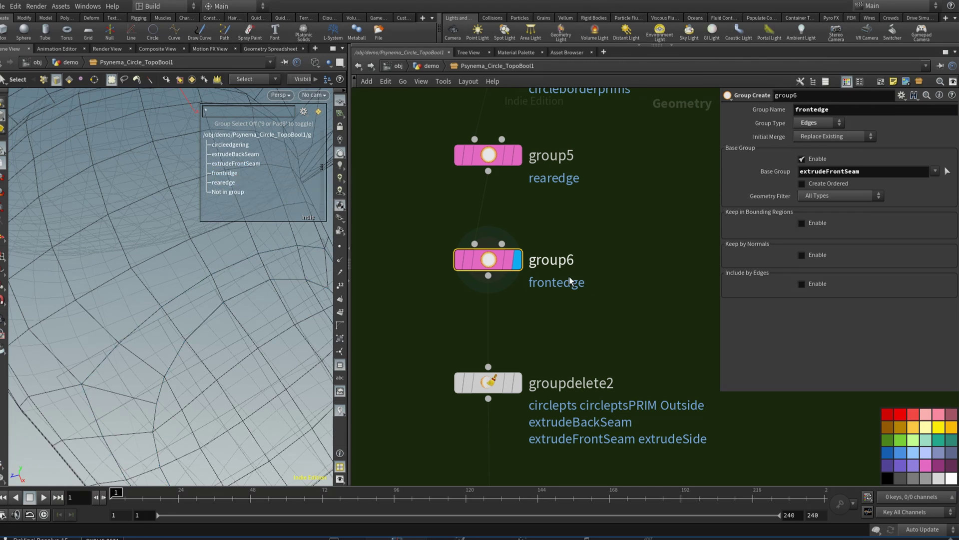
- Display groupdelete2, widen its parameters and highlight the extrude groups and the circlepts, circleptsPRIM and Outside names in its group list
middle_click_drag(588, 289, 597, 172)
mouse_move(520, 266)
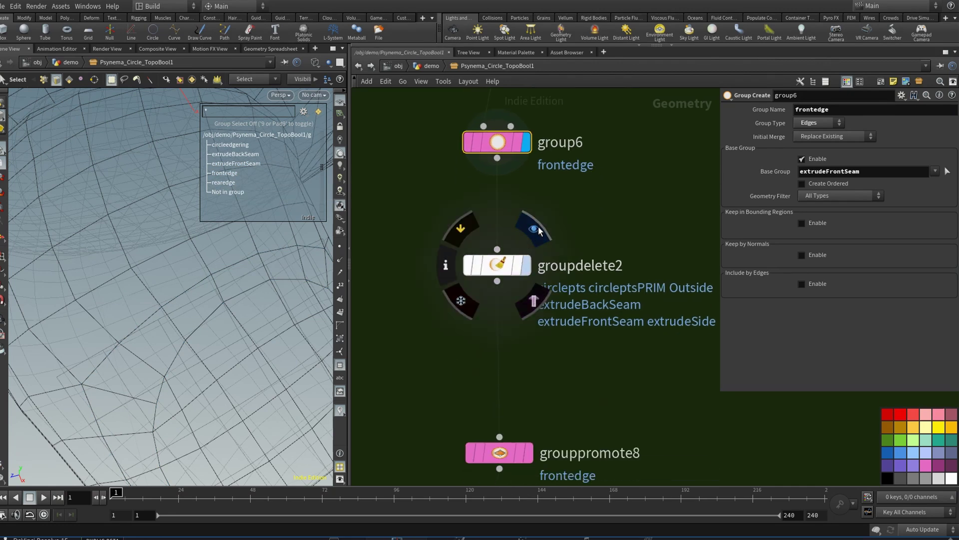
left_click(537, 228)
left_click(497, 266)
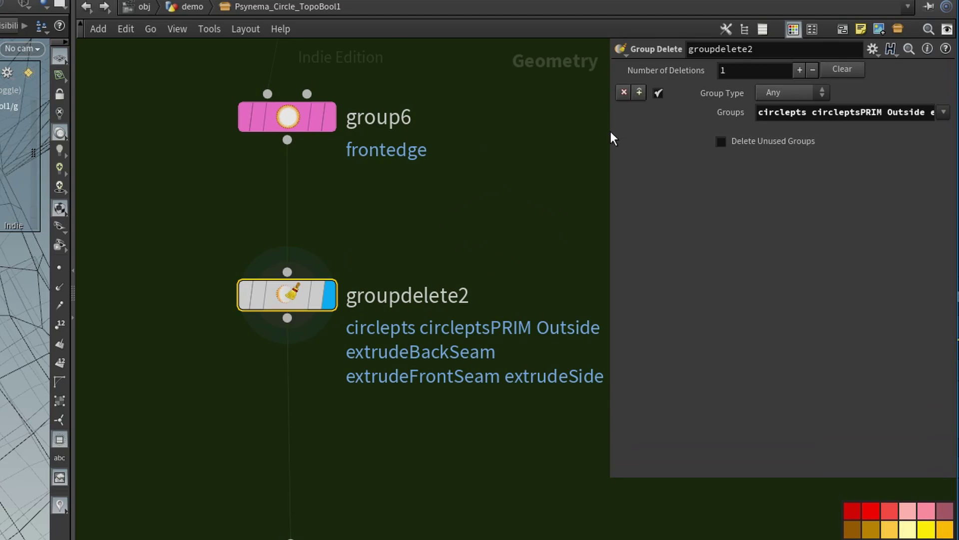
left_click_drag(591, 135, 209, 172)
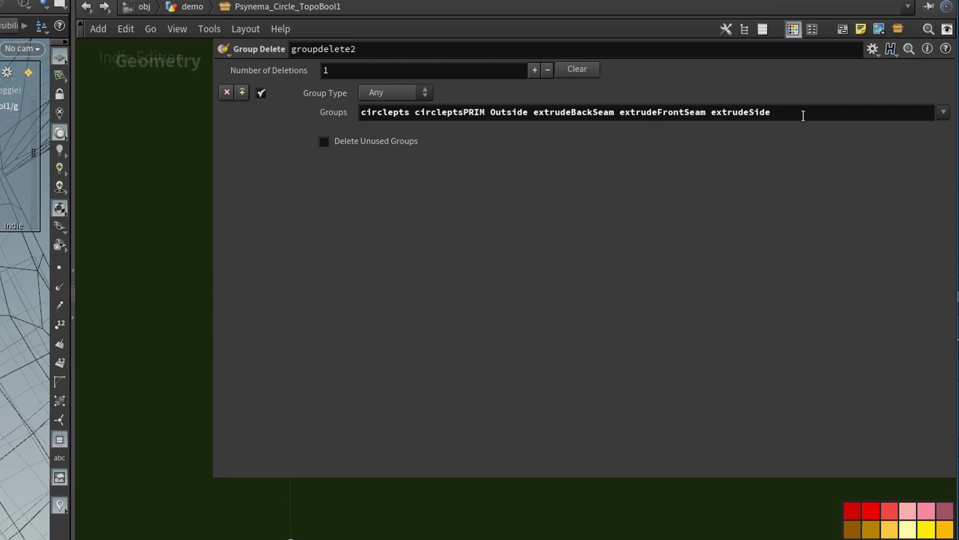
left_click_drag(784, 112, 533, 113)
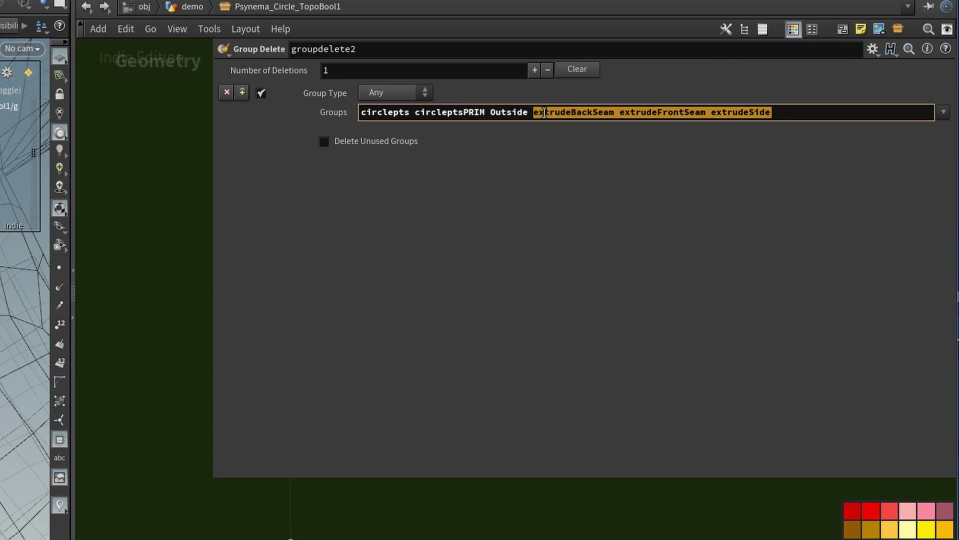
left_click_drag(528, 111, 357, 113)
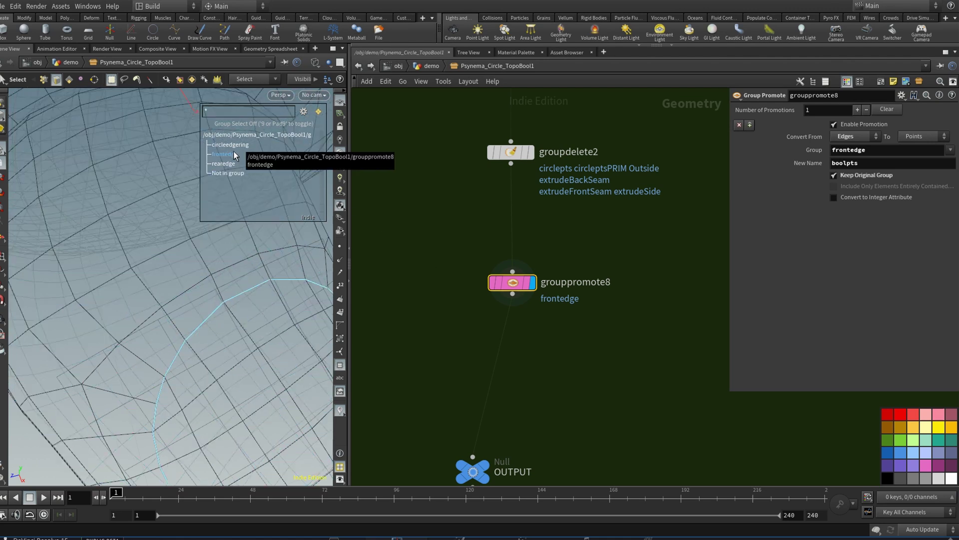
- Examine grouppromote8's boolpts point group on the whole limb, using point selection mode
left_click(44, 80)
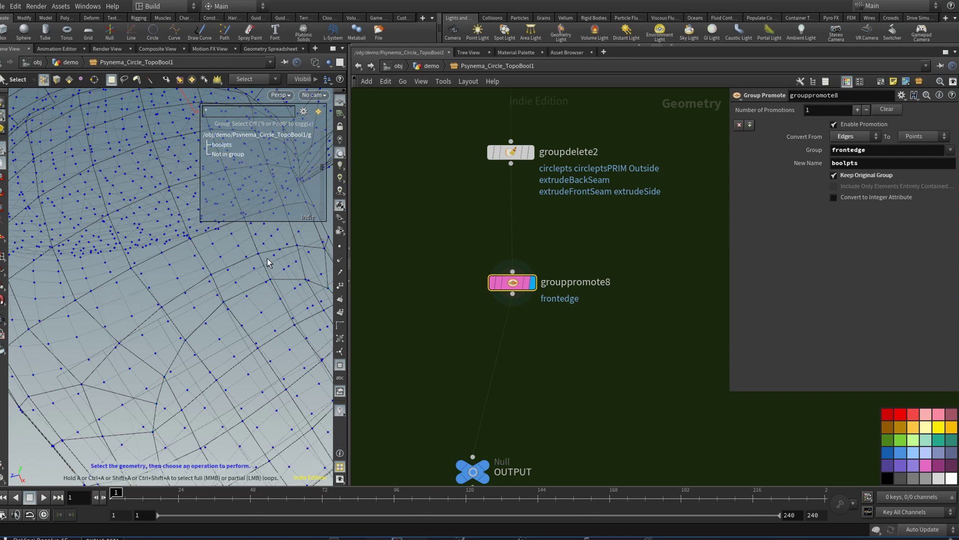
key("Escape")
left_click_drag(282, 255, 182, 278)
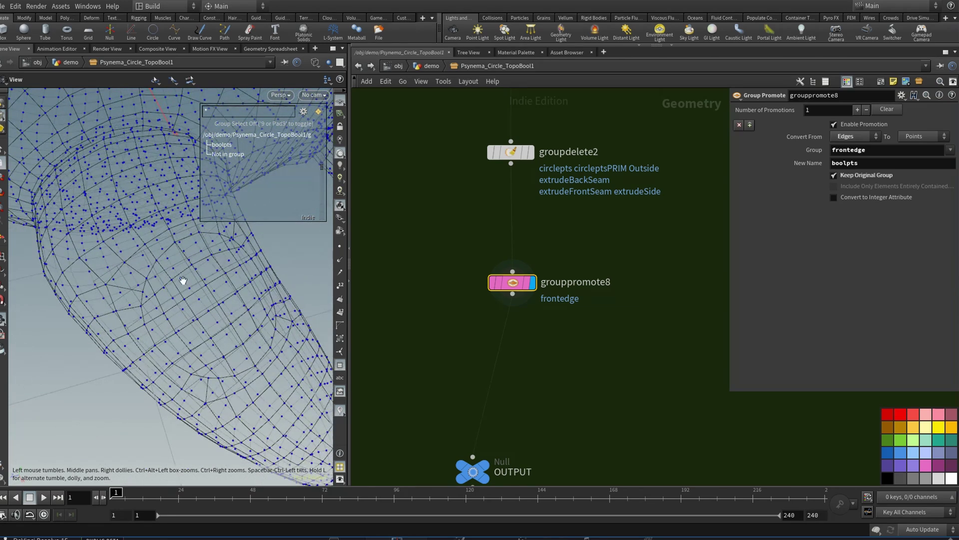
key("s")
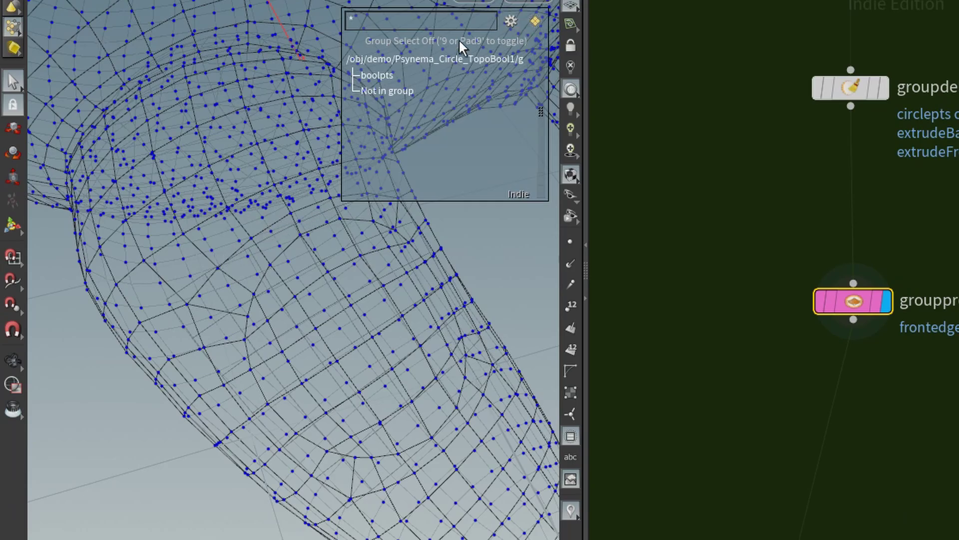
mouse_move(384, 75)
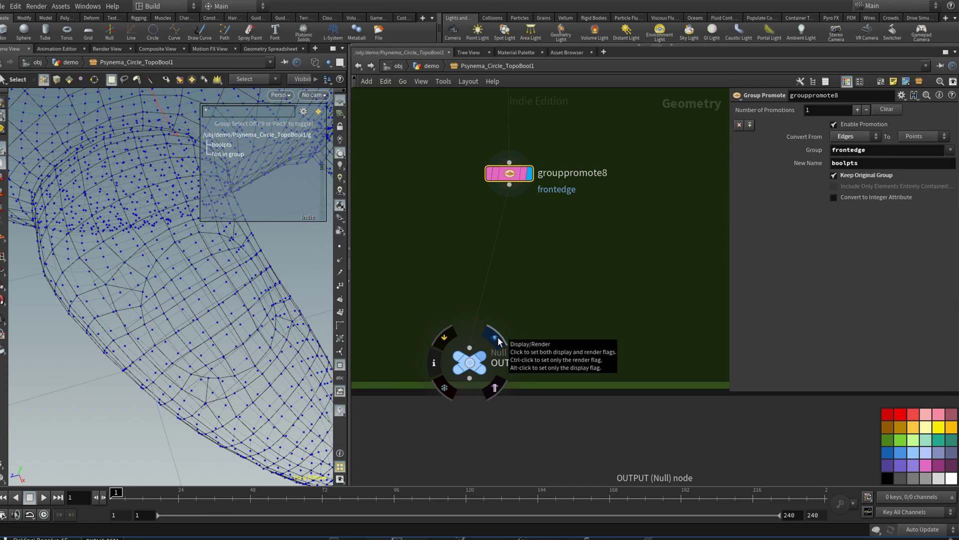
- Display the OUTPUT null, move it closer to grouppromote8, and return to the demo level
left_click(498, 342)
left_click_drag(471, 360, 486, 318)
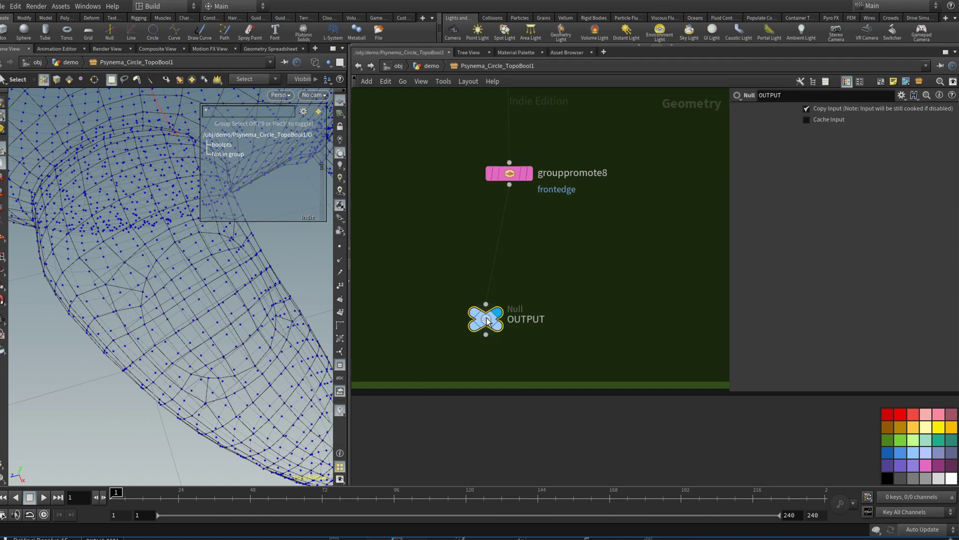
mouse_move(487, 317)
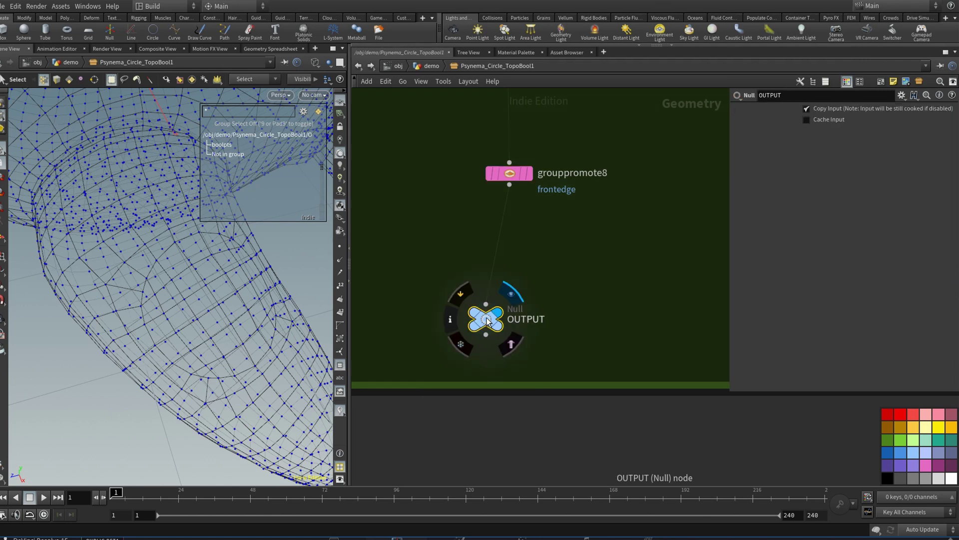
key("u")
middle_click(464, 263)
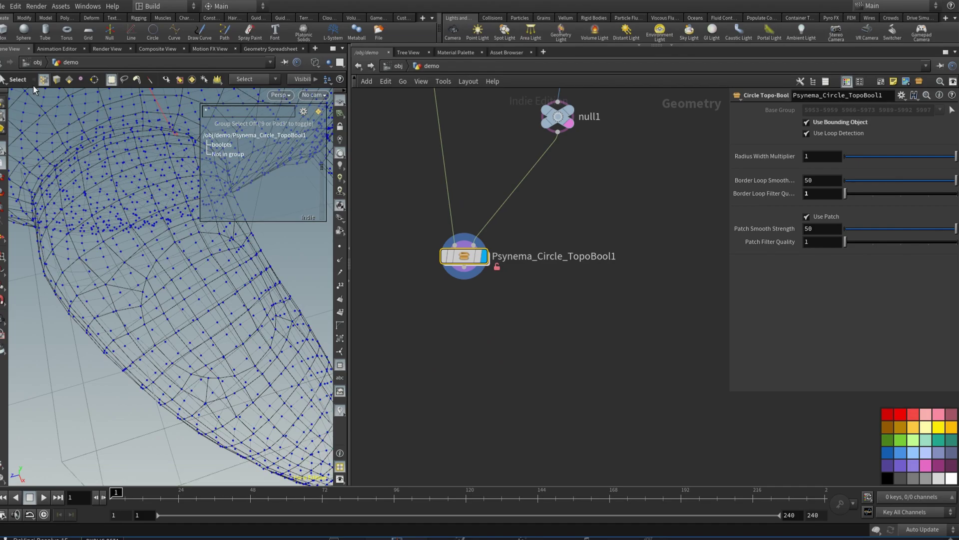
- Examine the point, edge and primitive groups output by Psynema_Circle_TopoBool1
left_click(43, 80)
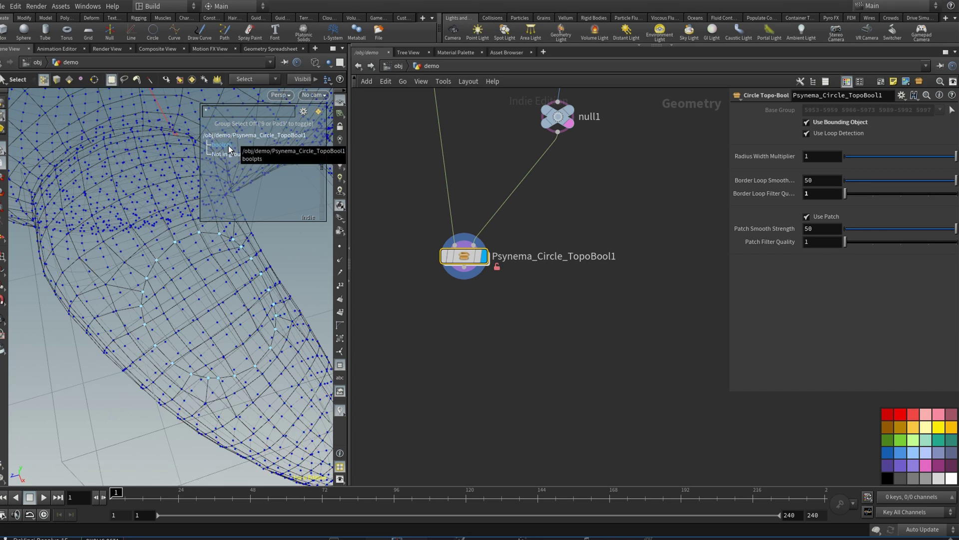
key("3")
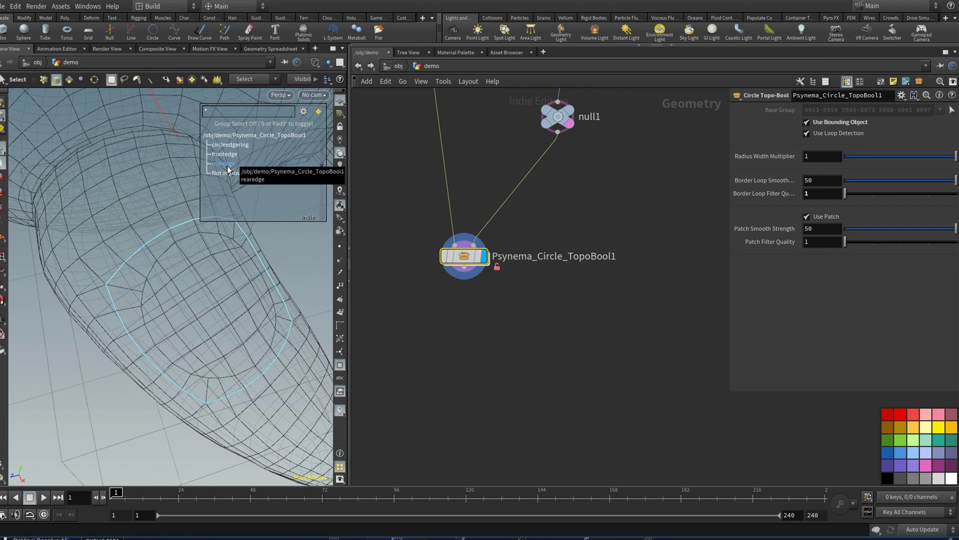
key("4")
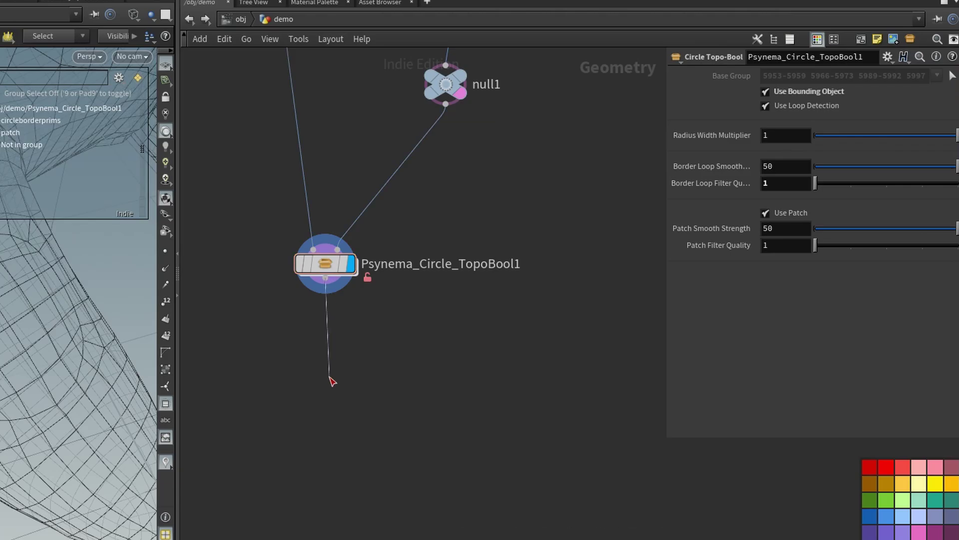
- Add a Soft Transform node after Psynema_Circle_TopoBool1, display it and set its group to boolpts
key("Tab")
type("soft")
key("Down")
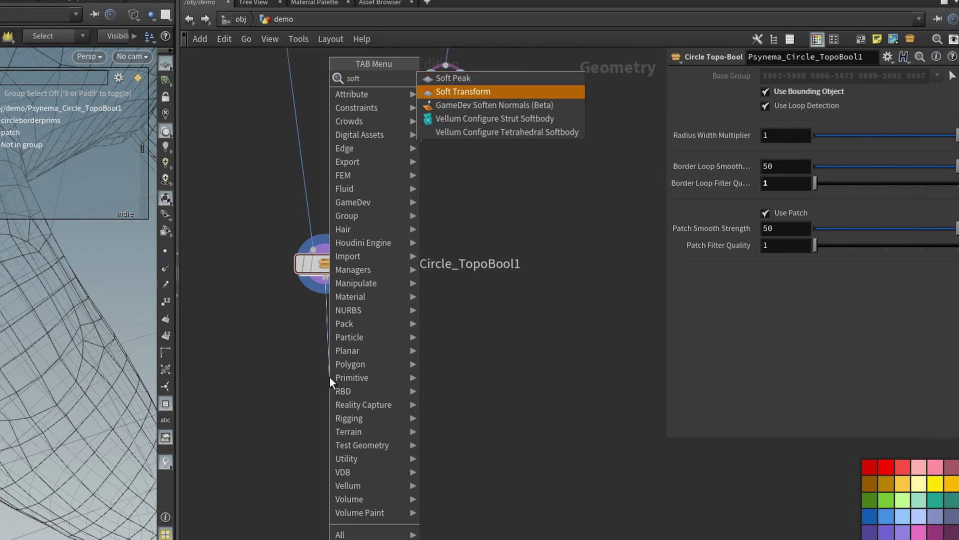
key("Return")
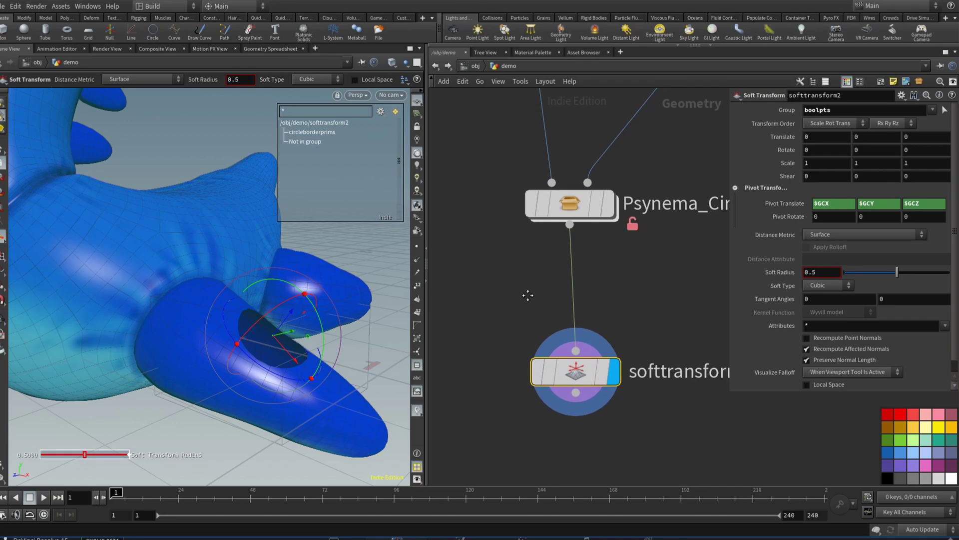
middle_click_drag(527, 295, 461, 257)
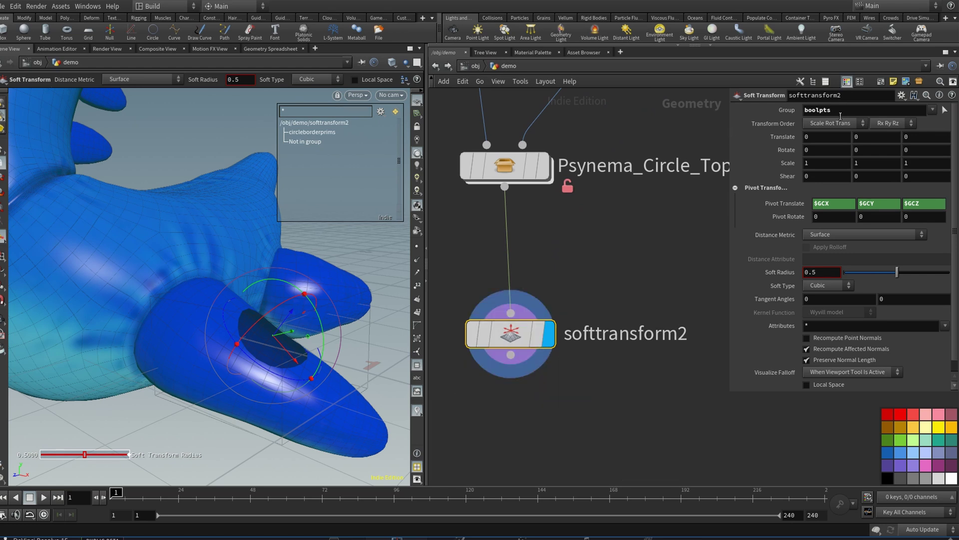
- Move the hole's border points by about 0.064, 0.095, -0.008 and reduce the soft radius to 0.09
left_click_drag(343, 309, 355, 306, "alt")
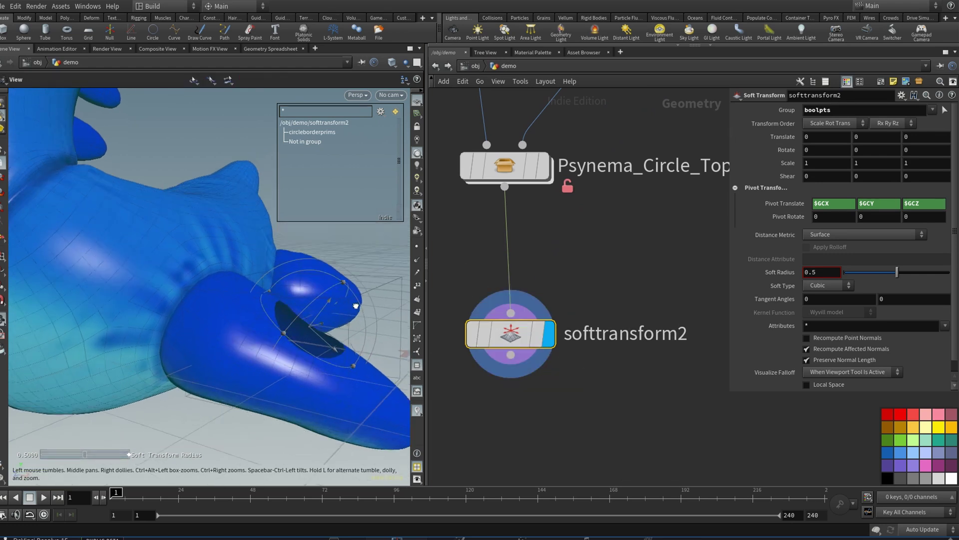
mouse_move(355, 304)
right_mouse_down("alt")
mouse_move(310, 279)
mouse_move(364, 286)
right_mouse_up("alt")
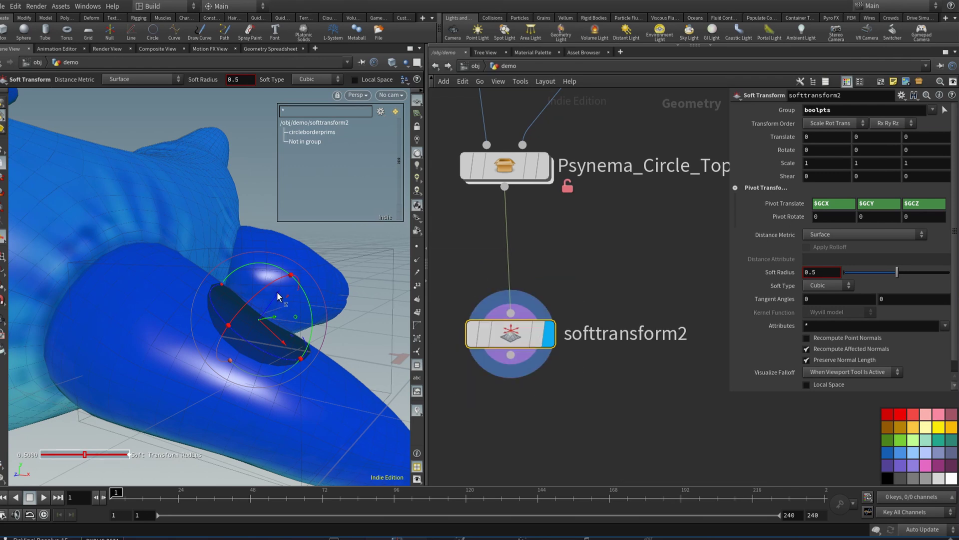
left_click_drag(277, 292, 330, 237)
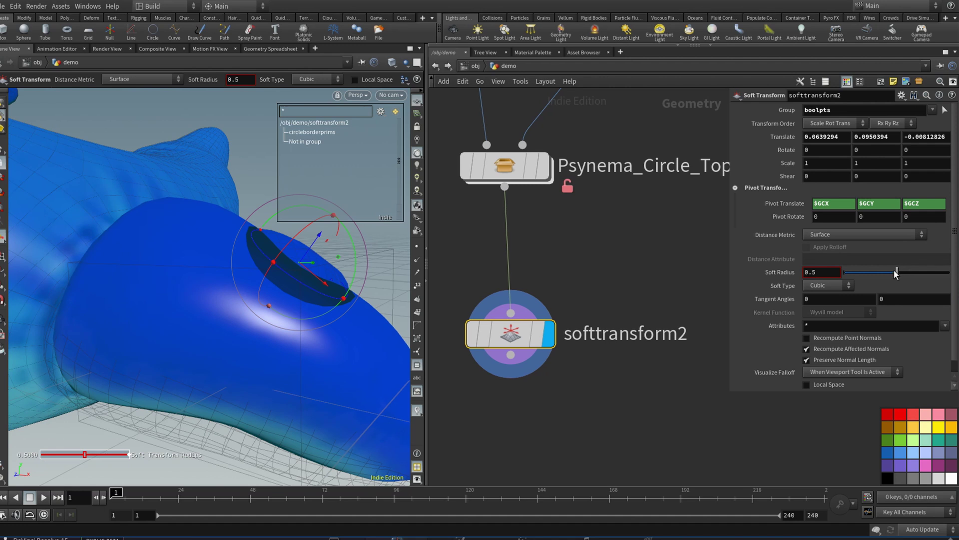
left_click_drag(904, 270, 854, 274)
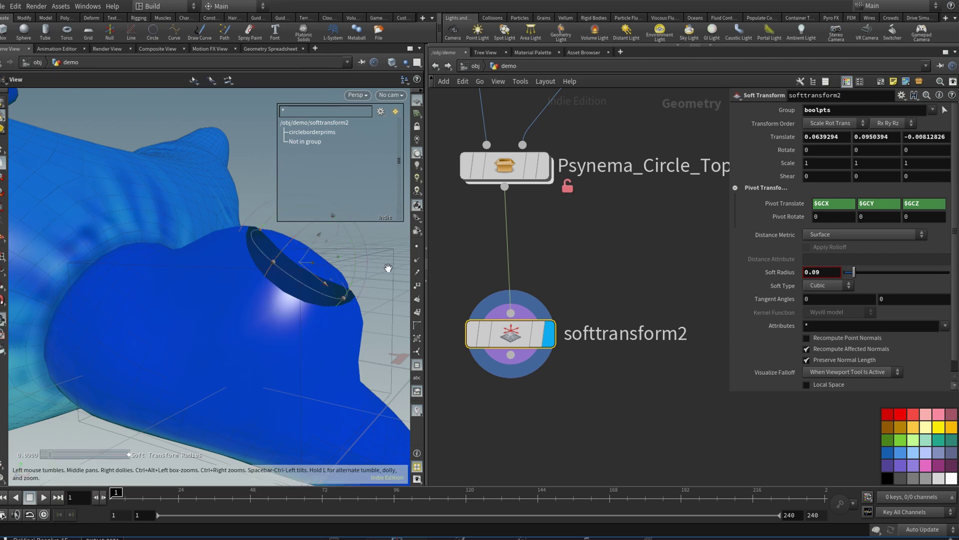
- Rotate the hole border about 8.5, 15.9, 0.14 degrees and scale it to about 1, 1, 0.54
left_click_drag(388, 269, 279, 344, "alt")
key("e")
key("r")
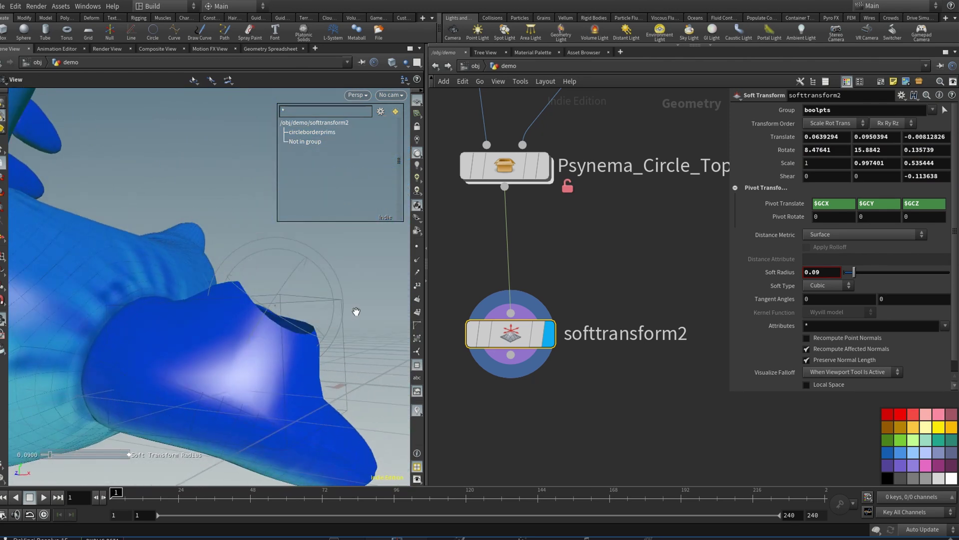
- Switch the viewport to wireframe, and set softtransform2's distance metric to Edge and soft type to Quadratic
mouse_move(357, 310)
left_mouse_down("alt")
mouse_move(381, 306)
mouse_move(363, 329)
left_mouse_up("alt")
key("shift+w")
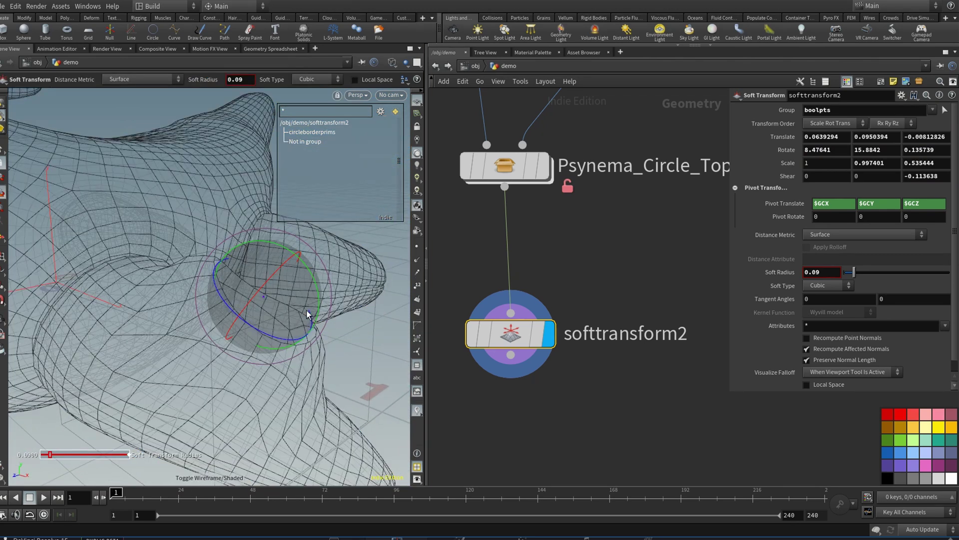
left_click_drag(215, 330, 251, 336, "alt")
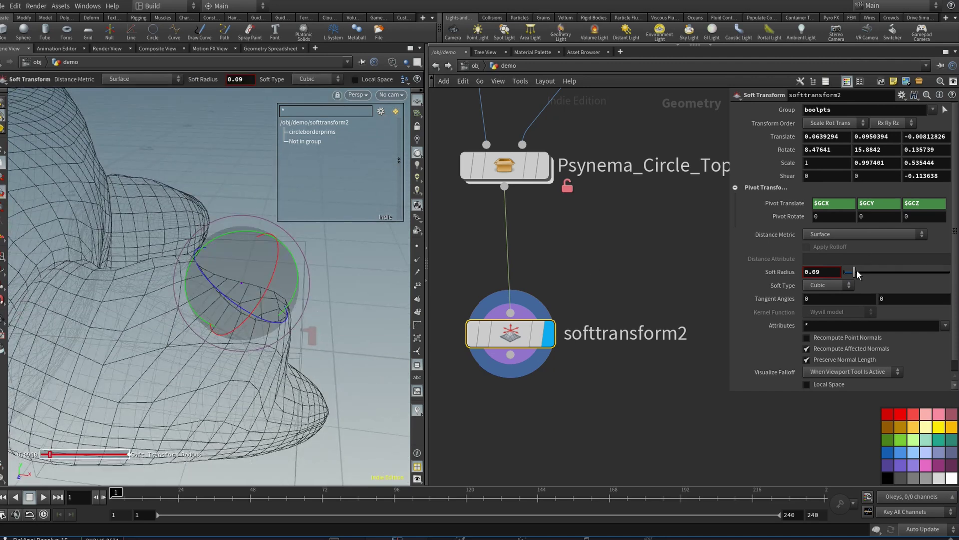
left_click(857, 236)
left_click(849, 255)
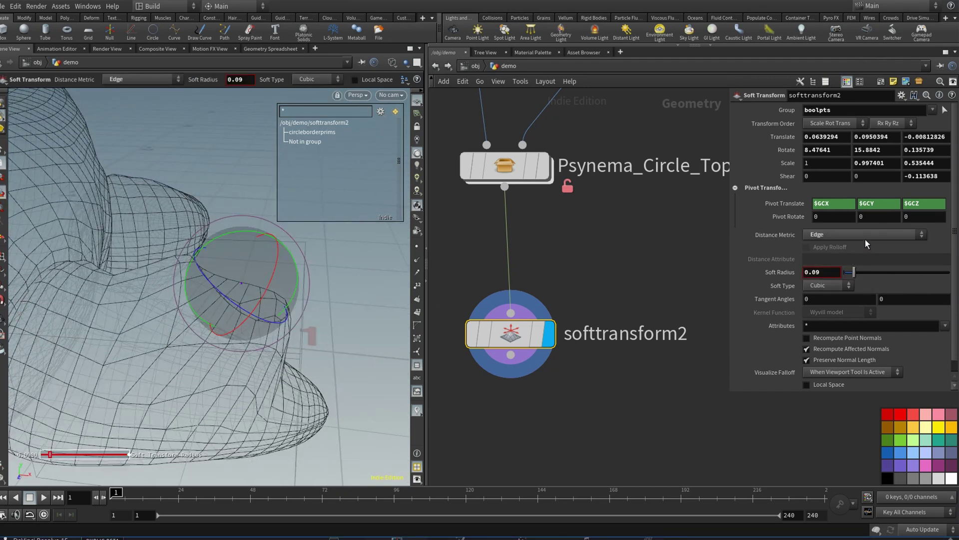
left_click(832, 285)
left_click(826, 309)
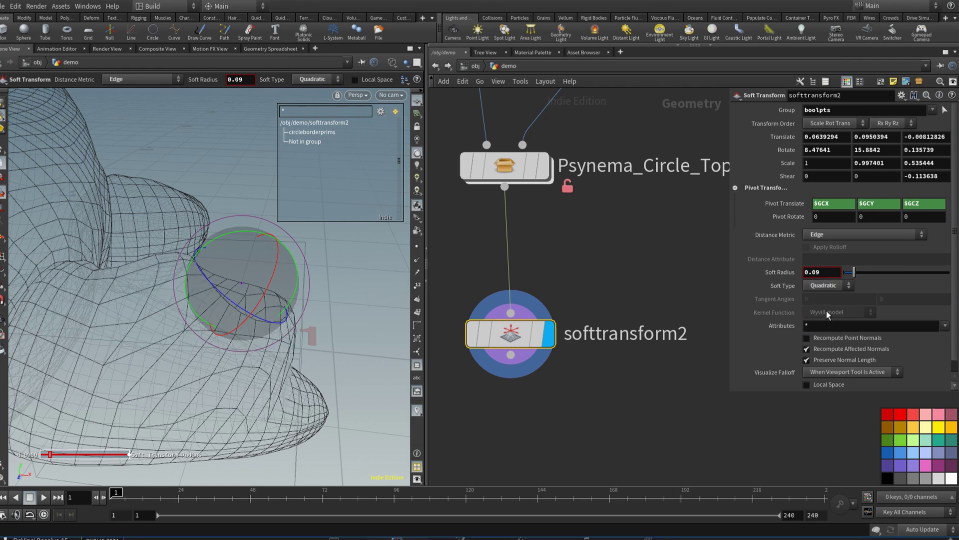
- Insert a Subdivide node before softtransform2 and reshape the hole border further with a soft radius of 0.126
mouse_move(374, 301)
left_mouse_down("alt")
mouse_move(322, 261)
mouse_move(334, 256)
mouse_move(299, 239)
mouse_move(239, 317)
mouse_move(280, 263)
left_mouse_up("alt")
key("t")
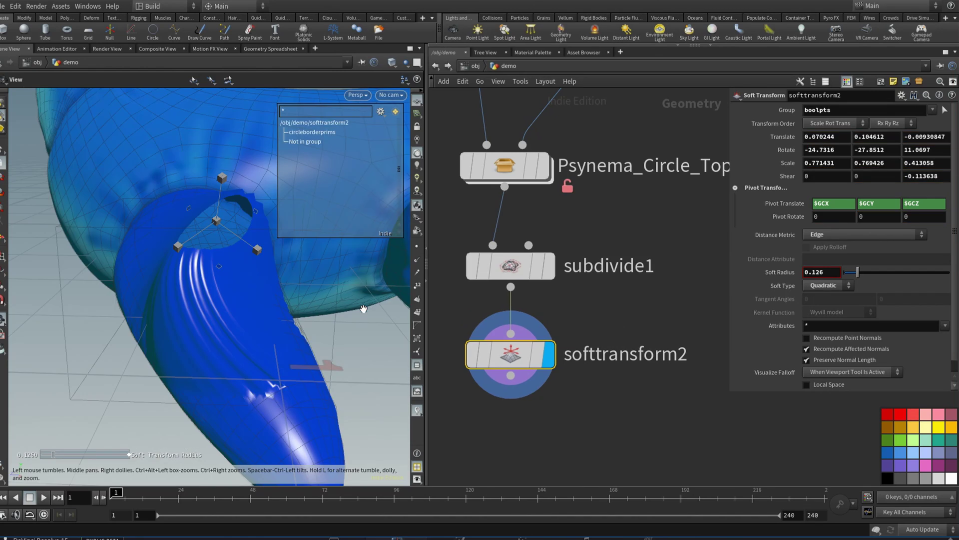
key("Return")
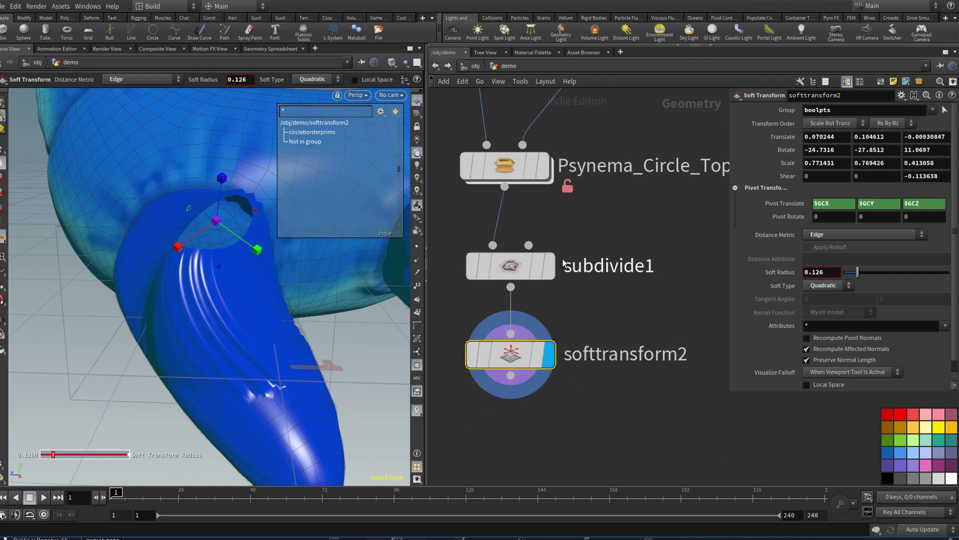
- Examine the hole's mesh at subdivide1 and softtransform2 in wireframe and shaded display
left_click(531, 256)
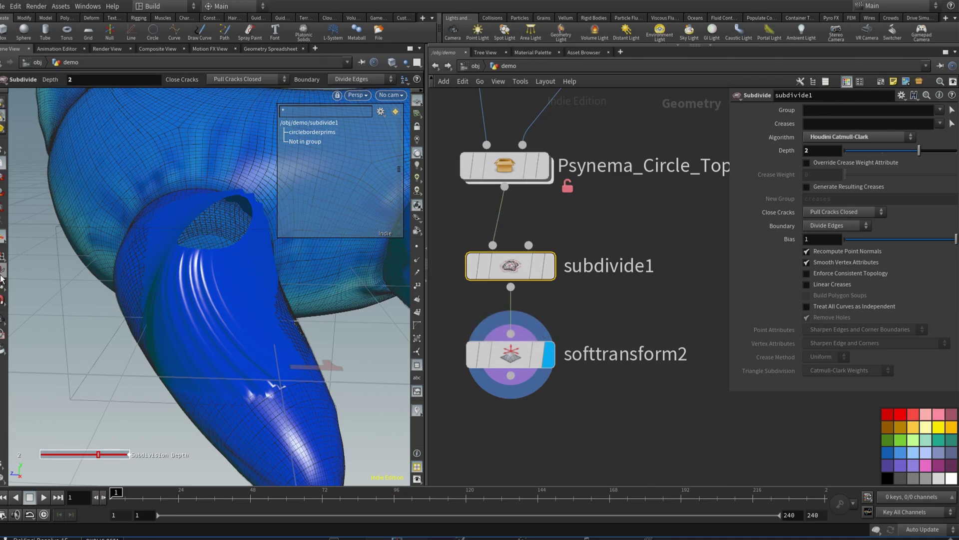
left_click(505, 354)
key("shift+w")
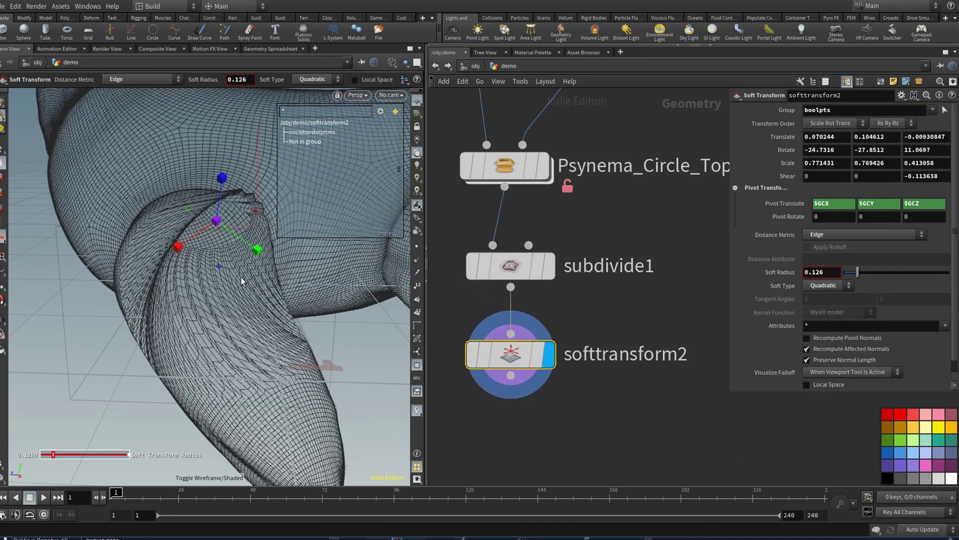
right_click_drag(241, 277, 395, 287, "alt")
mouse_move(395, 288)
left_mouse_down()
mouse_move(223, 272)
mouse_move(240, 268)
mouse_move(157, 270)
mouse_move(324, 285)
mouse_move(291, 302)
left_mouse_up()
key("Return")
key("shift+w")
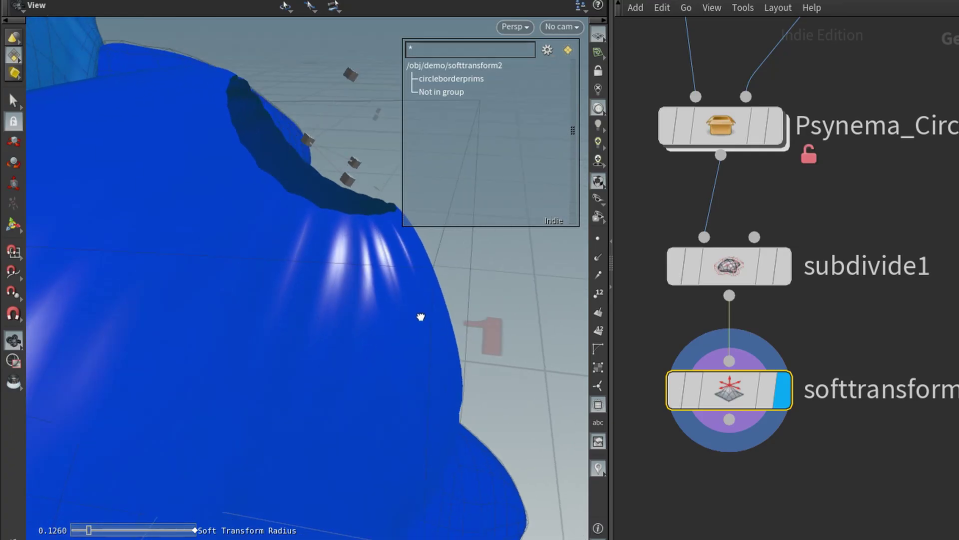
- Append a Subdivide node with a depth of 1 after softtransform2 and inspect the reshaped hole's mesh in wireframe
mouse_move(421, 316)
left_mouse_down("alt")
mouse_move(349, 321)
mouse_move(355, 315)
mouse_move(282, 260)
mouse_move(361, 359)
mouse_move(371, 347)
mouse_move(321, 250)
mouse_move(238, 270)
mouse_move(189, 257)
mouse_move(298, 255)
mouse_move(165, 260)
mouse_move(305, 336)
mouse_move(353, 304)
left_mouse_up("alt")
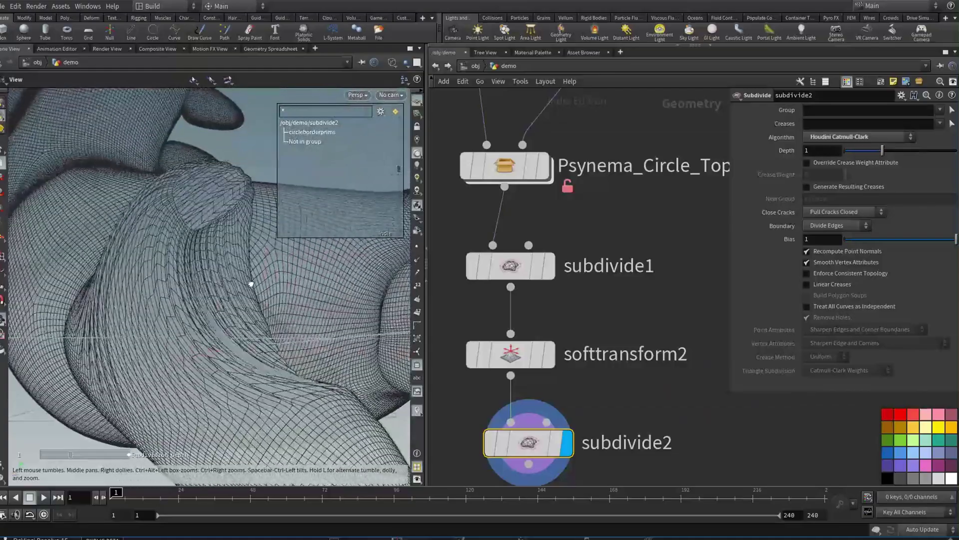
left_click_drag(274, 299, 313, 325, "alt")
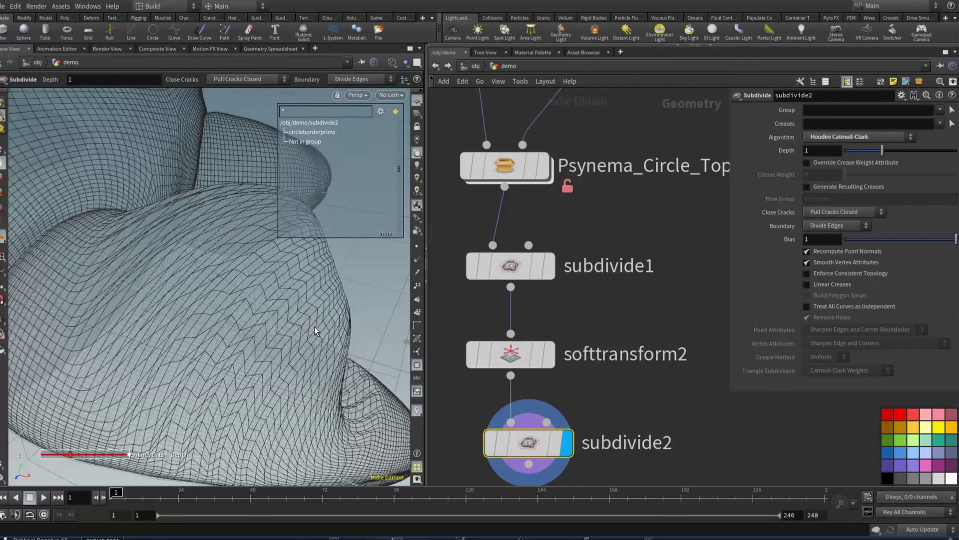
key("w")
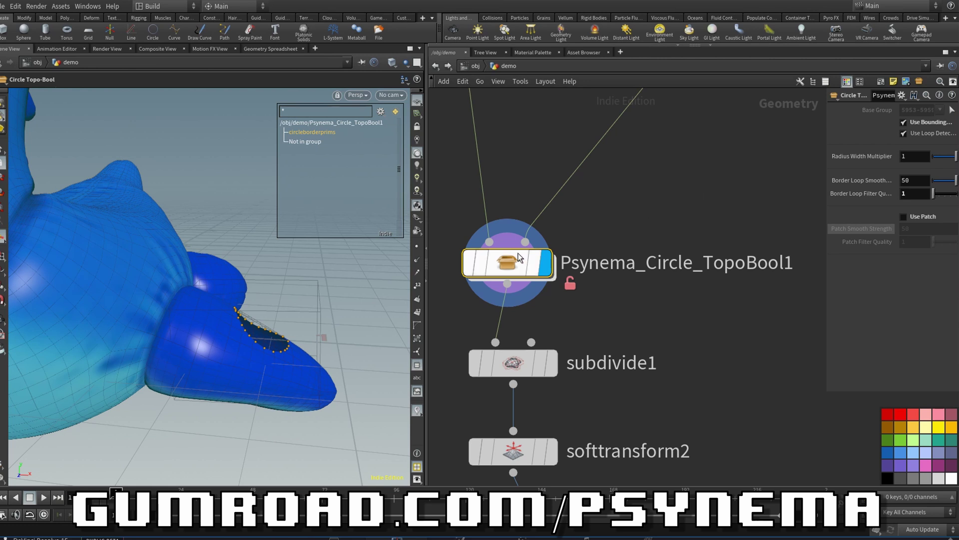
- Switch to the Gumroad store page and browse its product listings
mouse_move(520, 261)
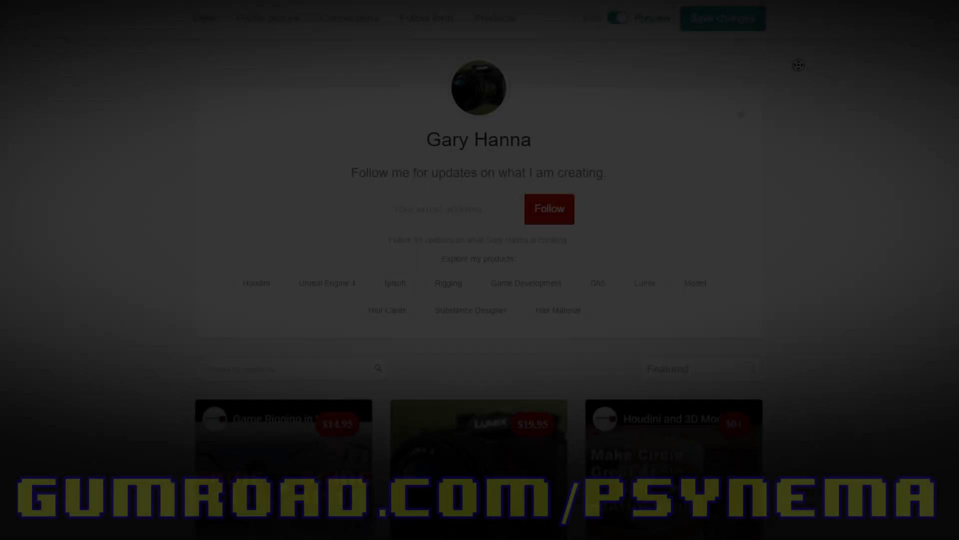
scroll(801, 91, "down", 2)
scroll(801, 91, "down", 7)
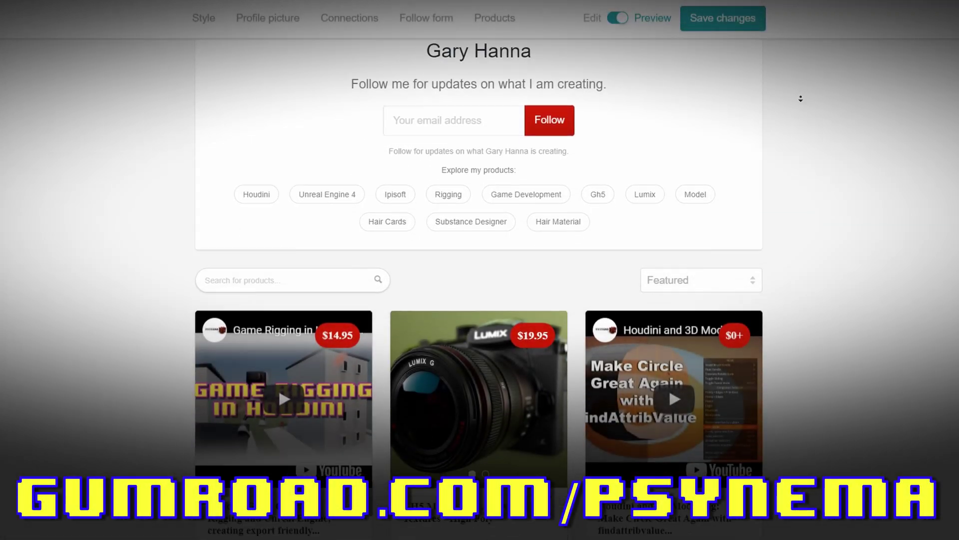